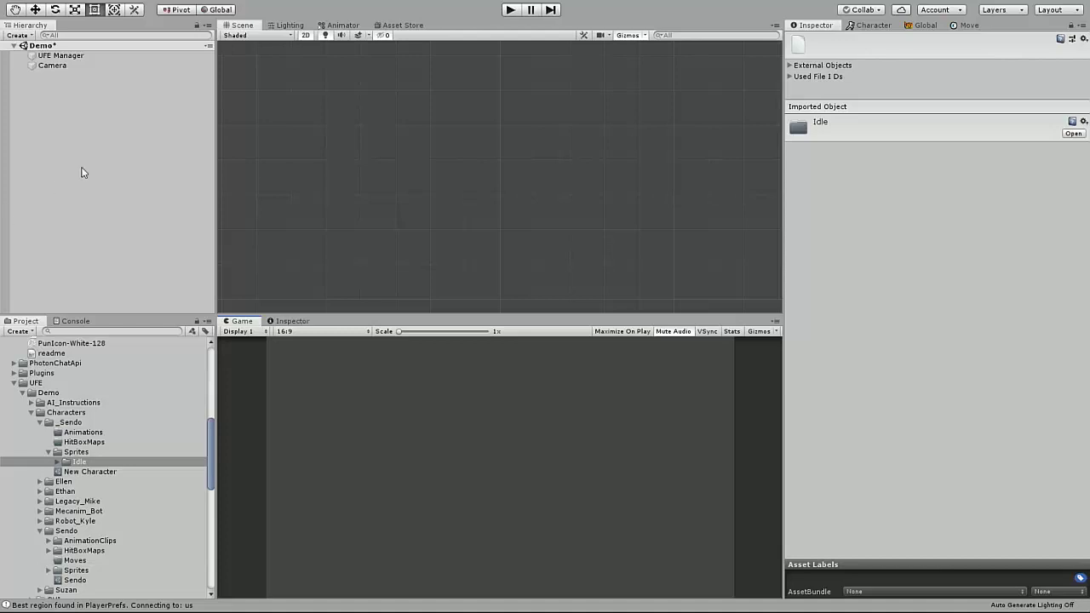
Step: Open Window > U.F.E. > Hit Box Editor and dock it beside the Game view
left_click(256, 2)
mouse_move(271, 71)
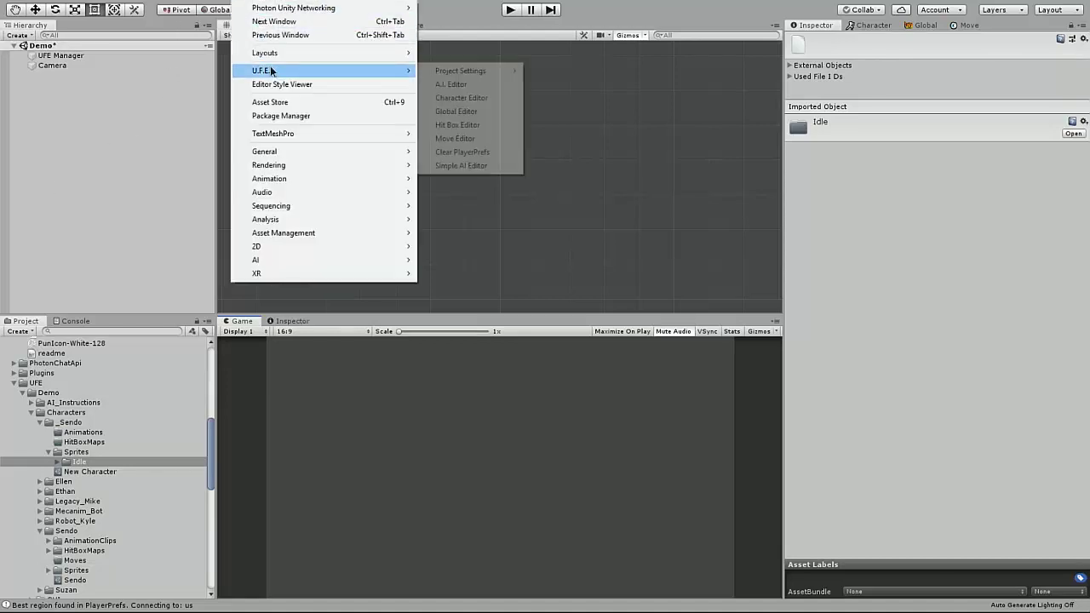
left_click(457, 126)
left_click_drag(613, 176, 394, 315)
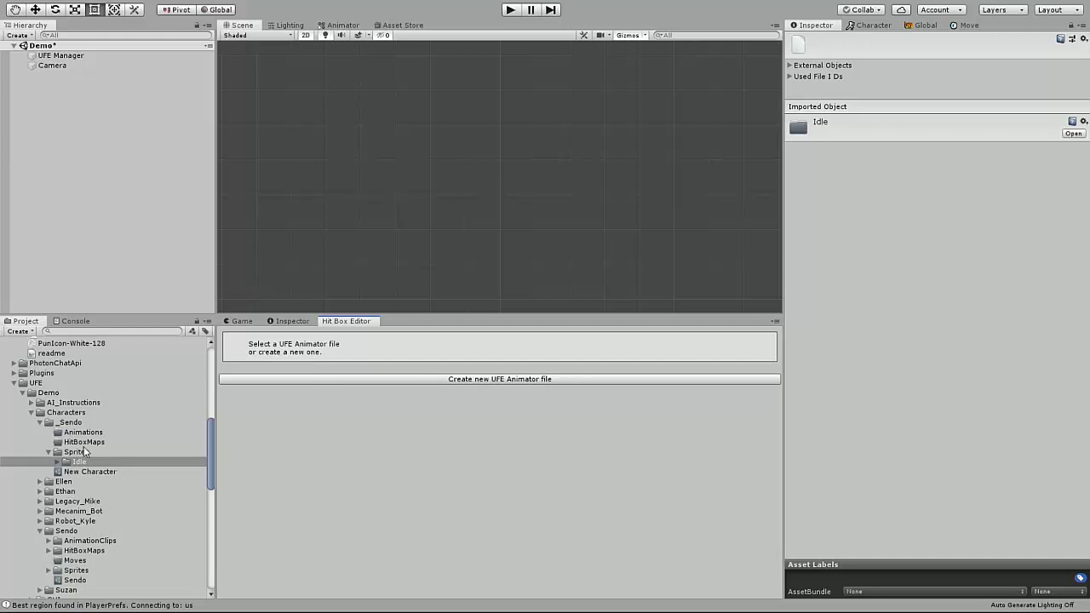
Step: In the Idle folder, switch sprite 00001's Pivot to Custom (X 0.5, Y 0.5)
left_click(57, 461)
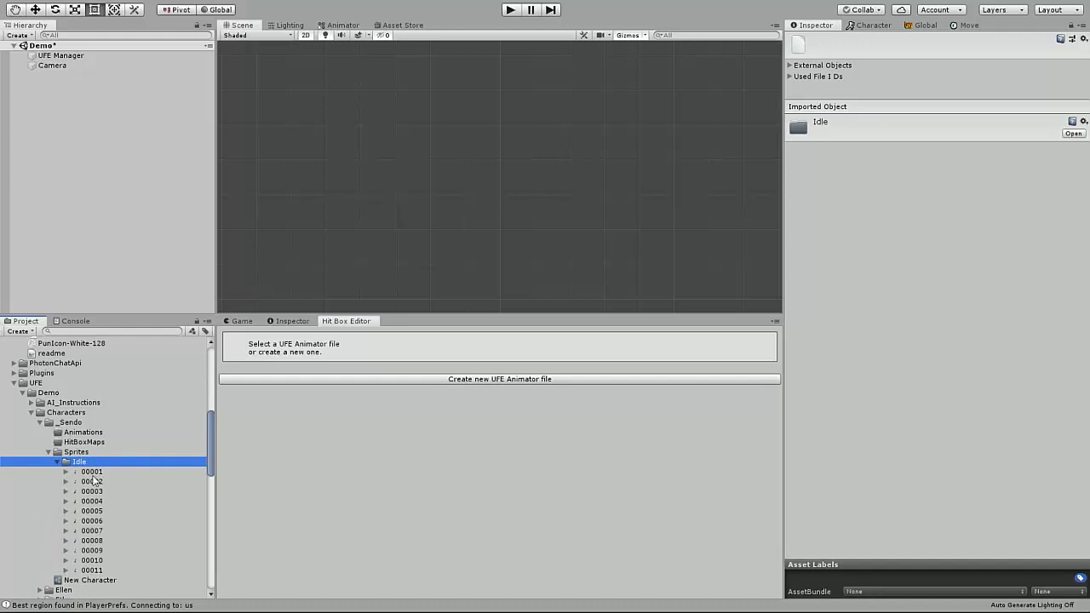
left_click(97, 473)
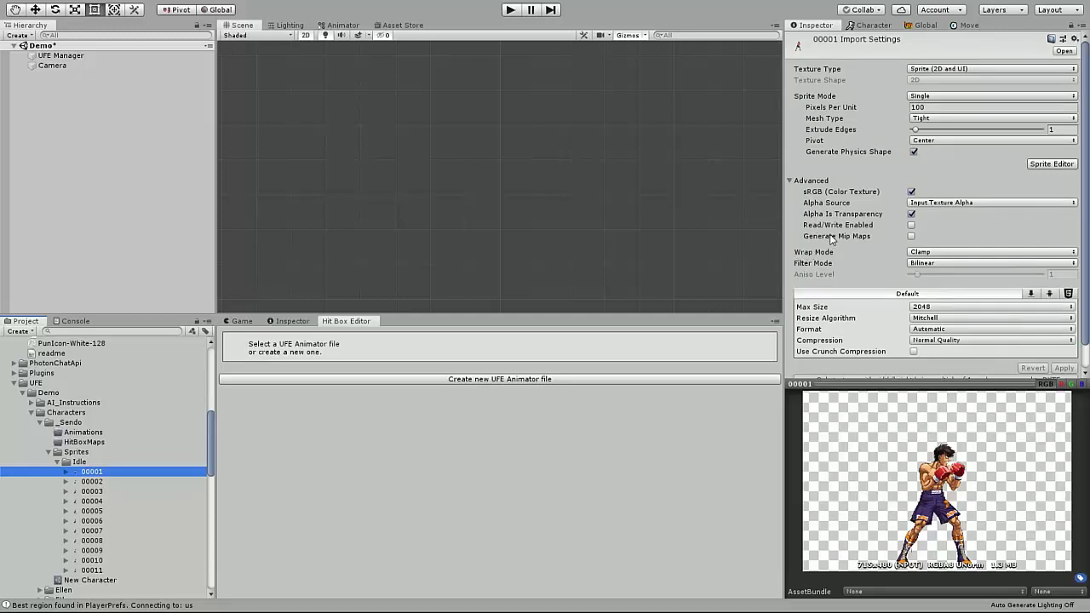
mouse_move(851, 227)
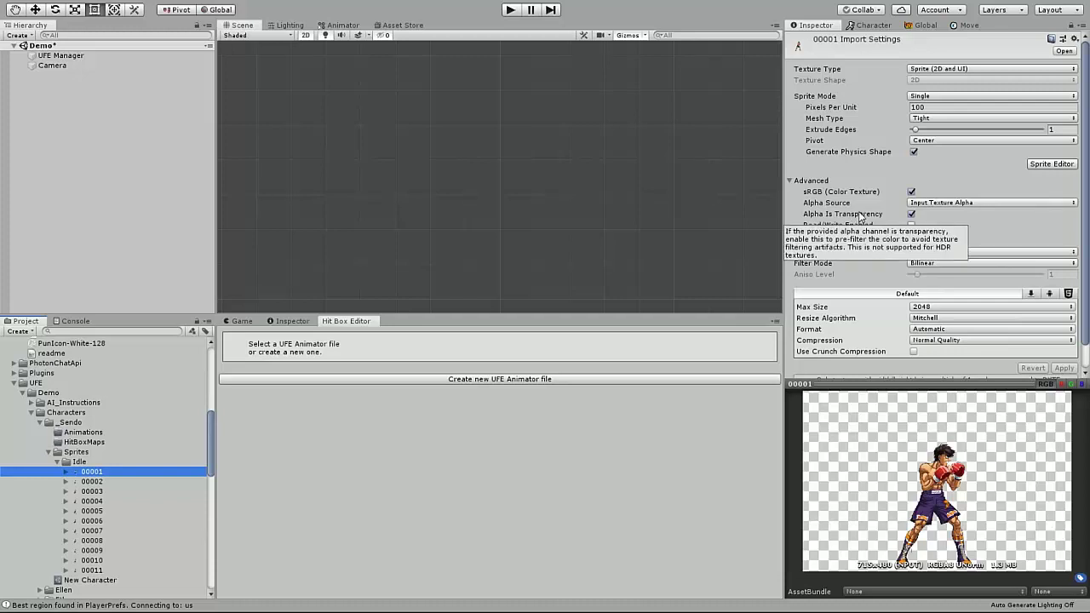
left_click(958, 140)
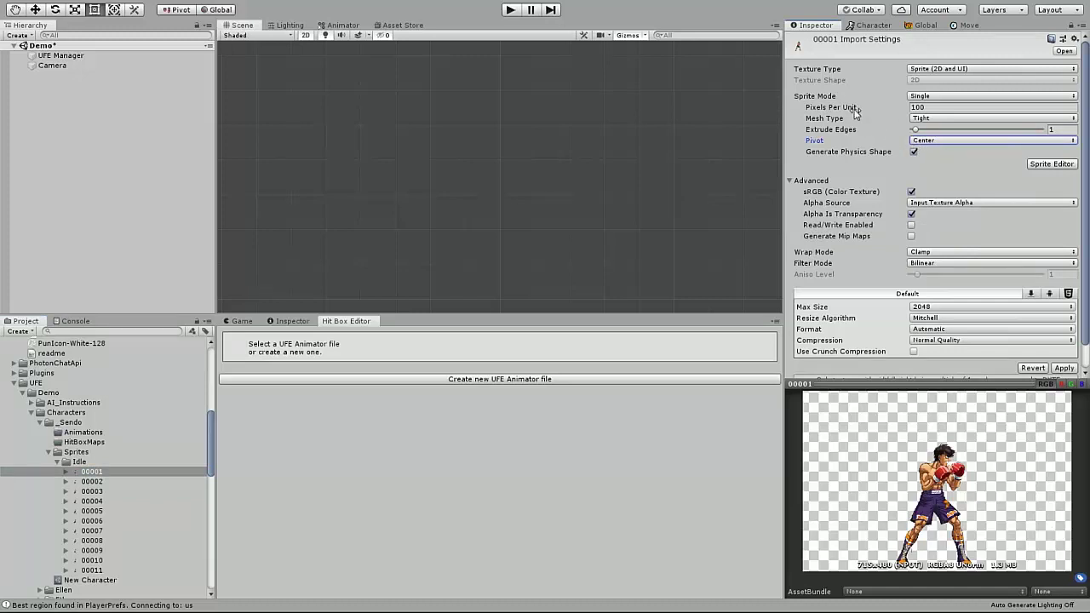
left_click(935, 142)
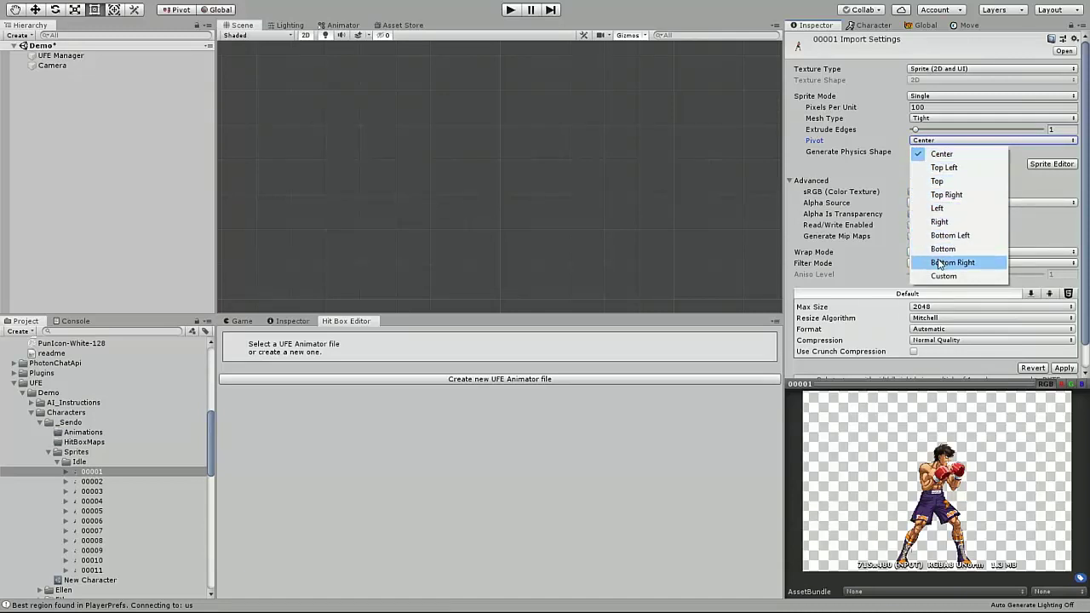
left_click(942, 276)
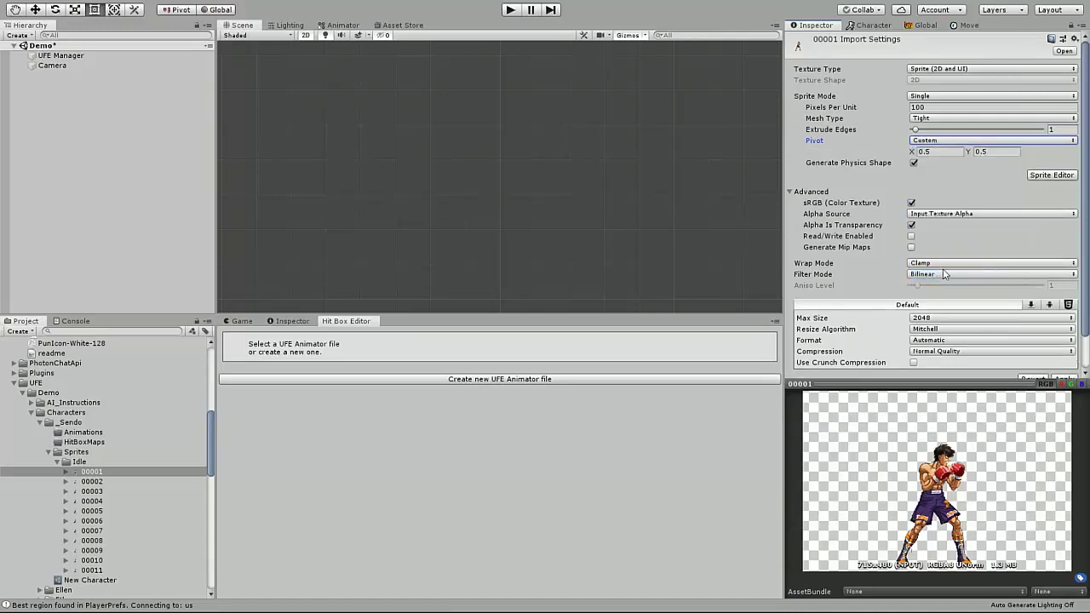
Step: In the Sprite Editor, set sprite 00001's custom pivot Y to 0.09 and apply it
left_click(1036, 176)
left_click(592, 324)
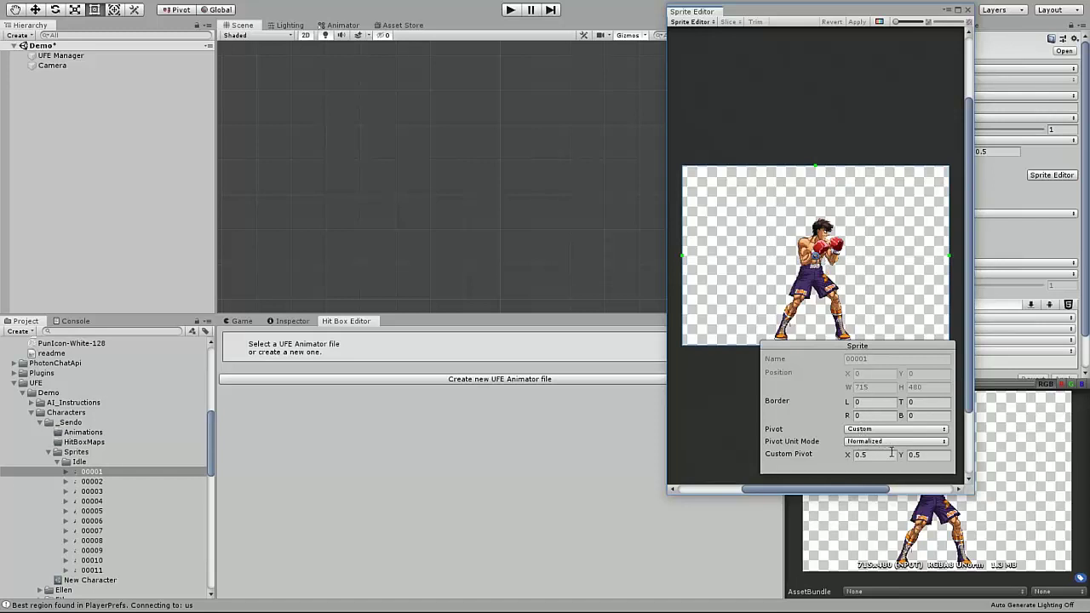
left_click(929, 454)
double_click(928, 455)
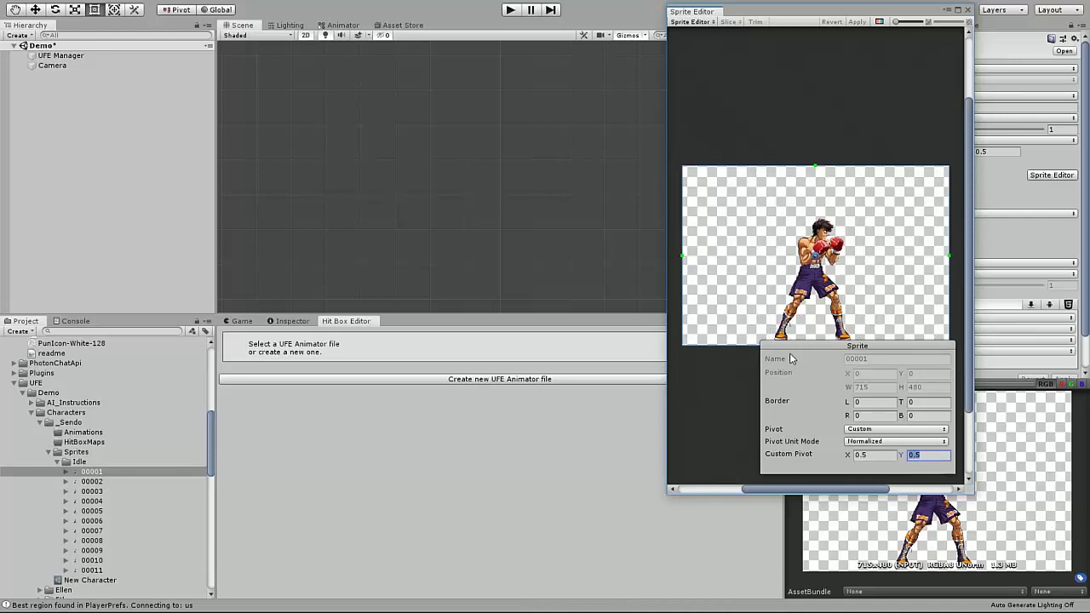
type("0.09")
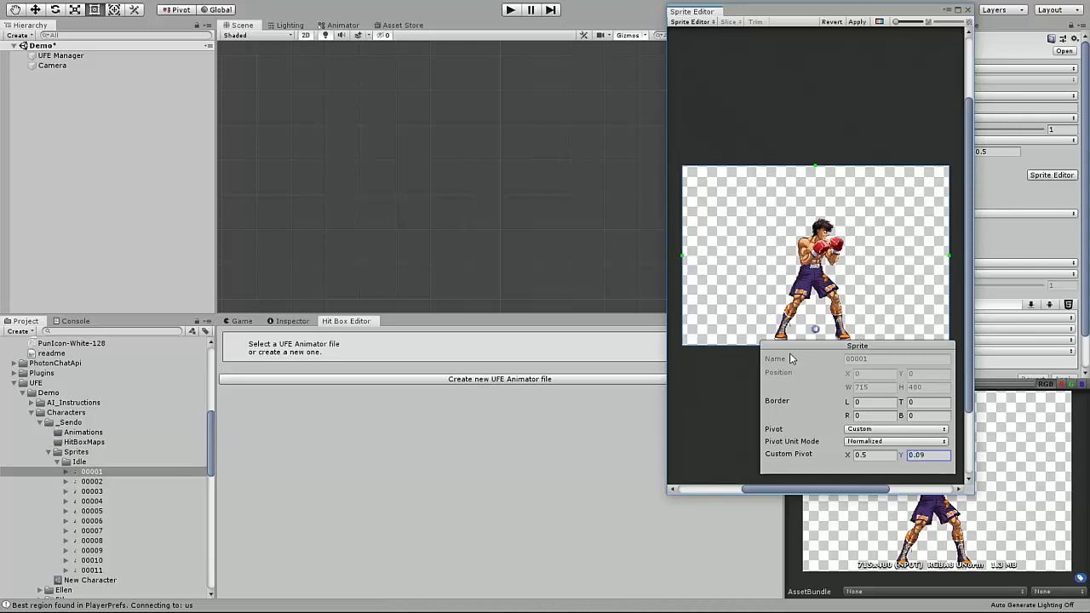
left_click(857, 21)
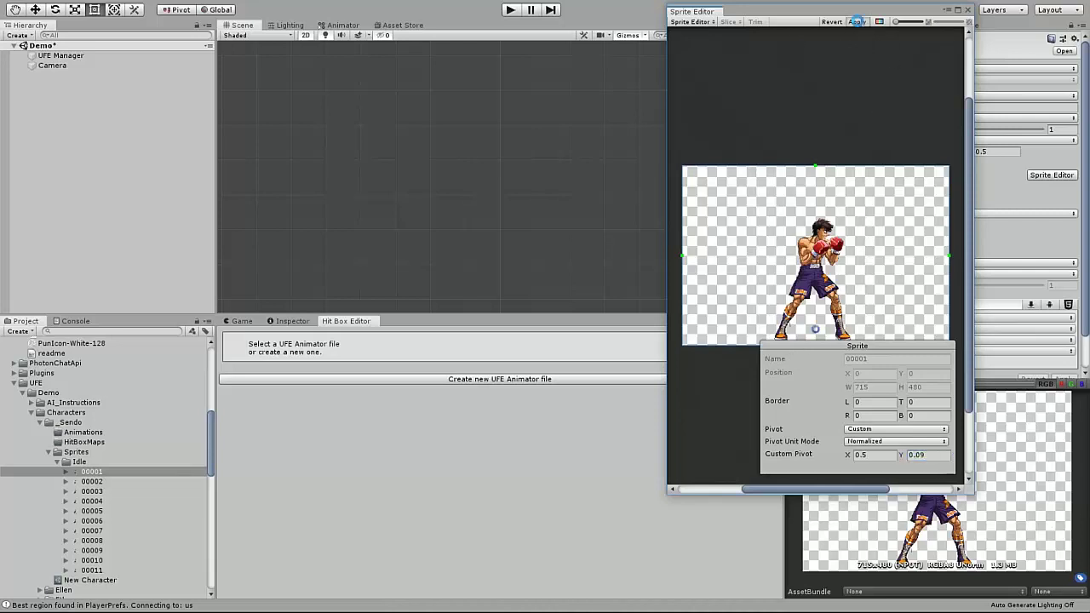
left_click(967, 9)
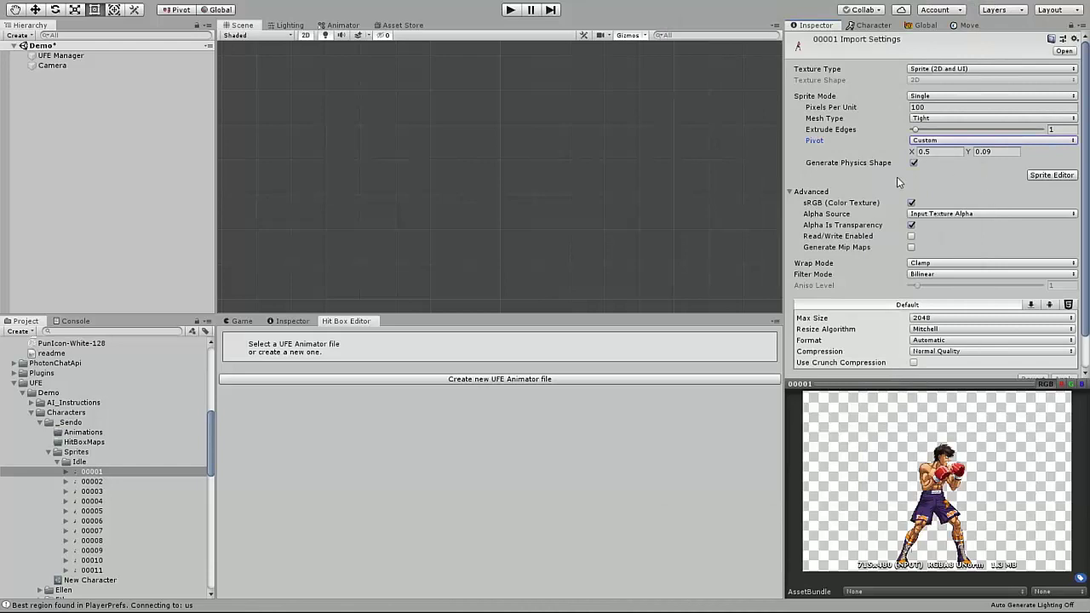
Step: Apply a custom pivot Y of 0.09 and 50 pixels per unit to Idle sprites 00001–00011
left_click(95, 569, "shift")
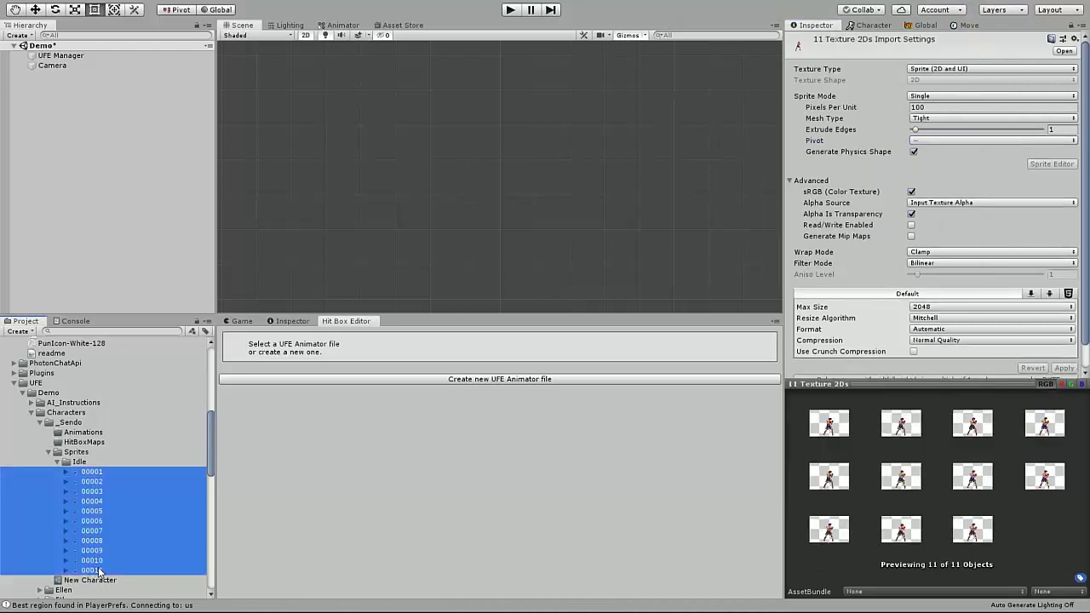
left_click(947, 141)
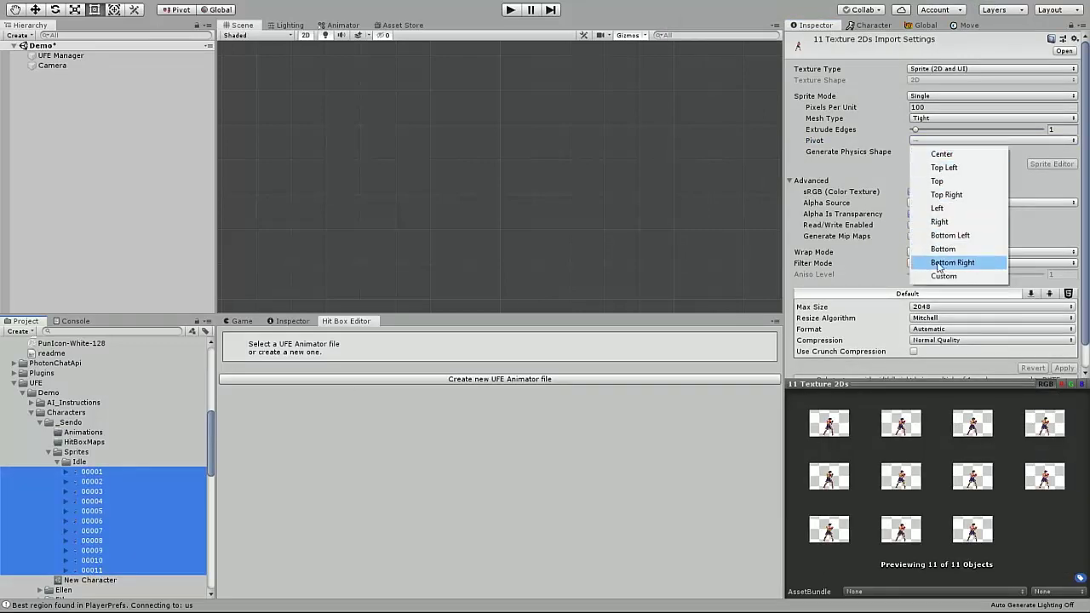
left_click(944, 274)
left_click(988, 151)
type("0.09")
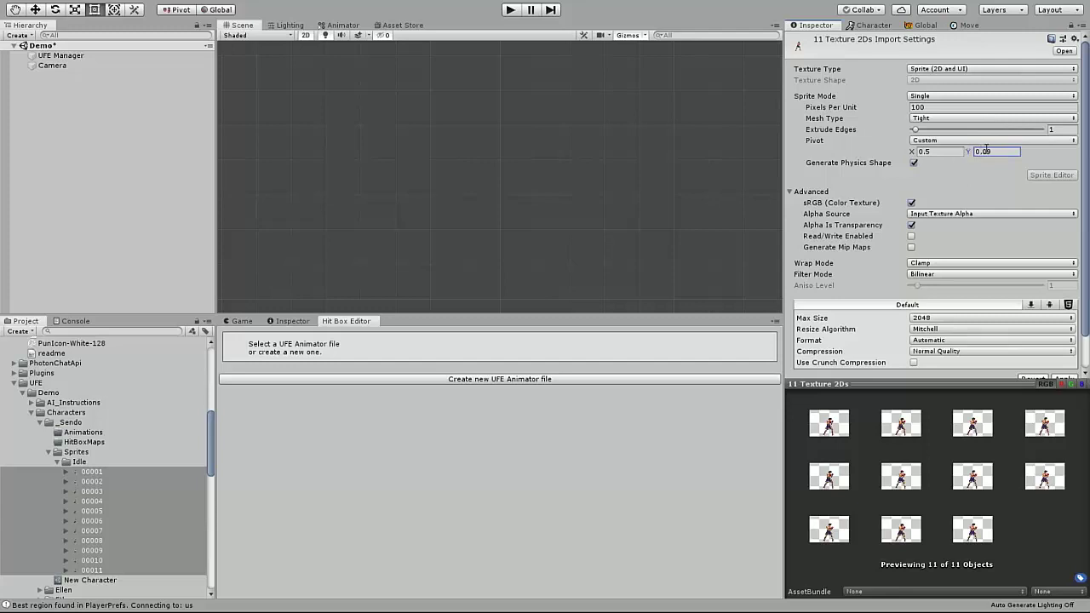
key("BackSpace")
key("Tab")
type("50")
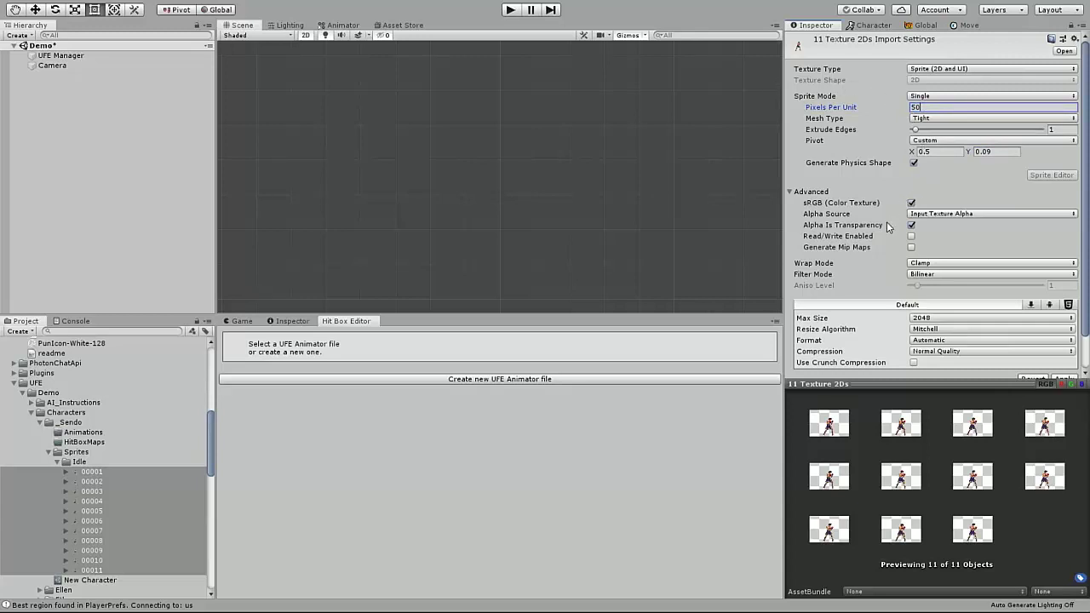
left_click(1059, 378)
Step: Drag sprite 00001 into the Hierarchy, rename it _Sendo, and confirm its position 0, 0, 0
left_click(95, 476)
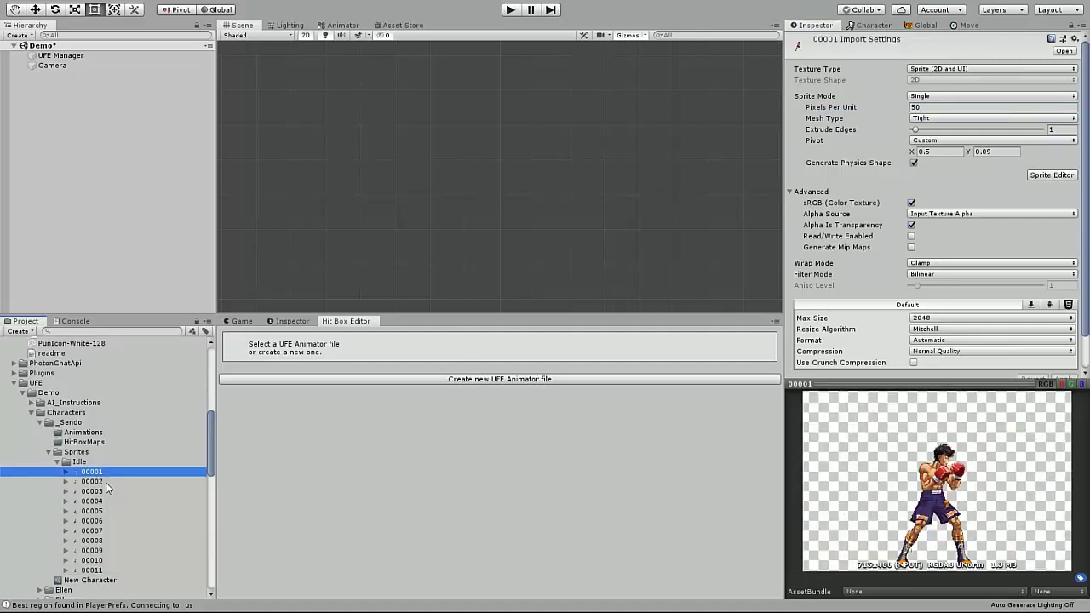
left_click_drag(96, 477, 96, 252)
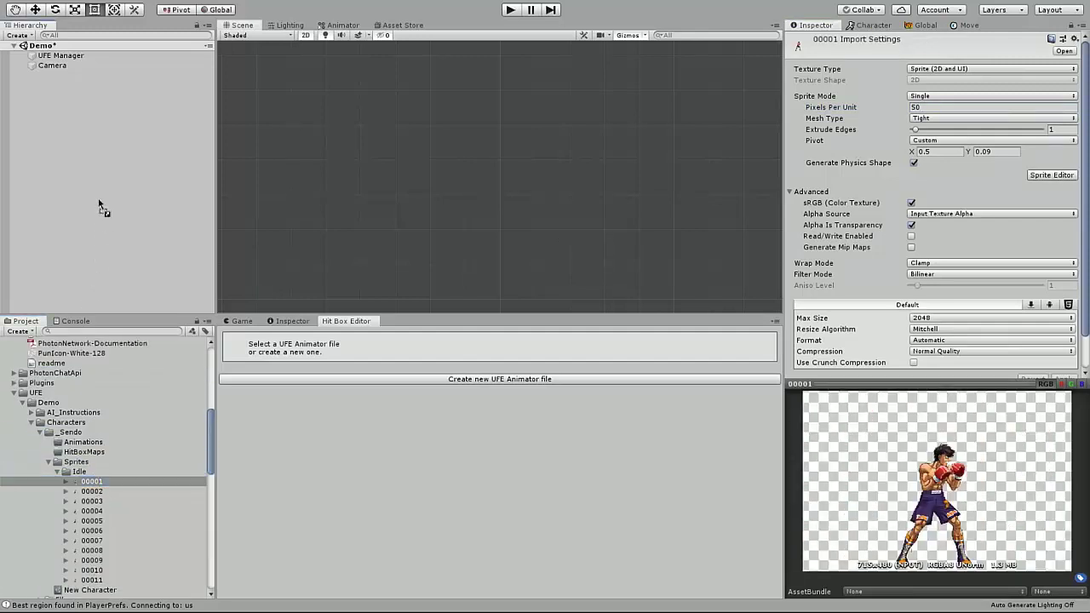
left_click_drag(98, 207, 98, 190)
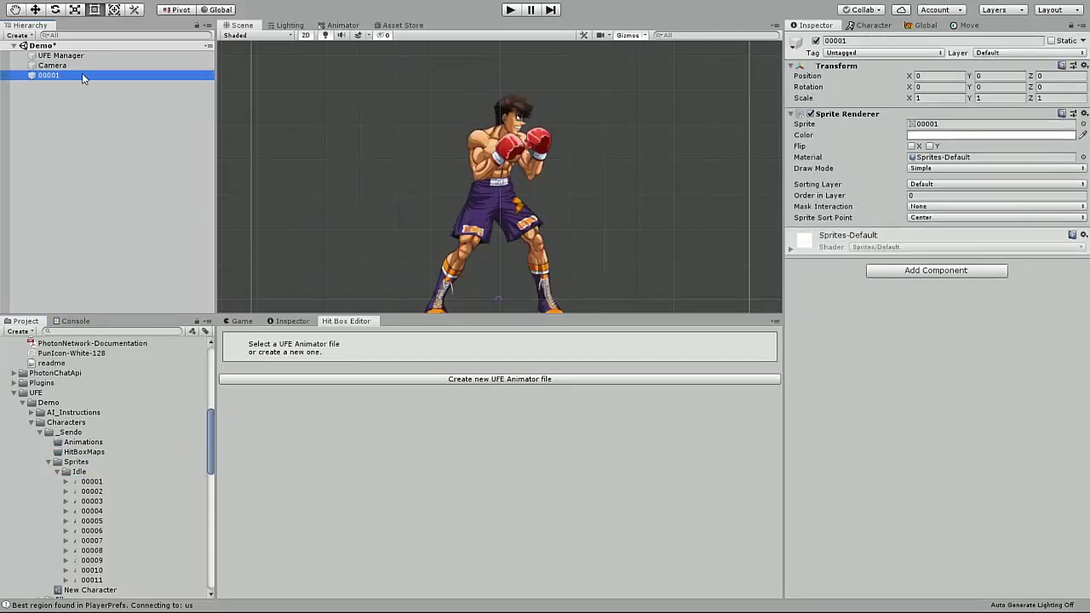
key("F2")
type("_Sendo")
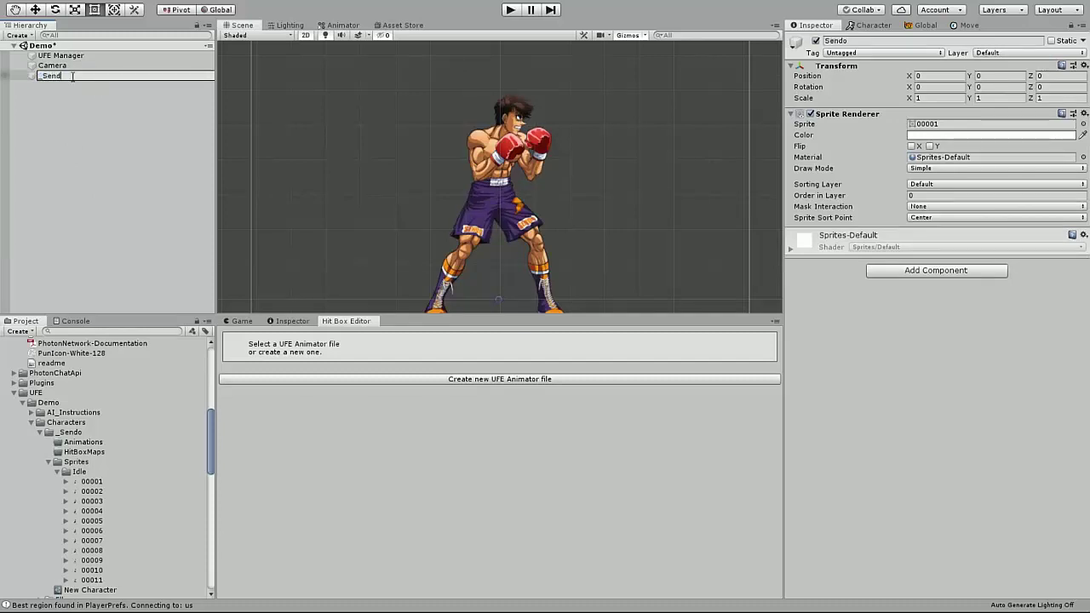
key("Return")
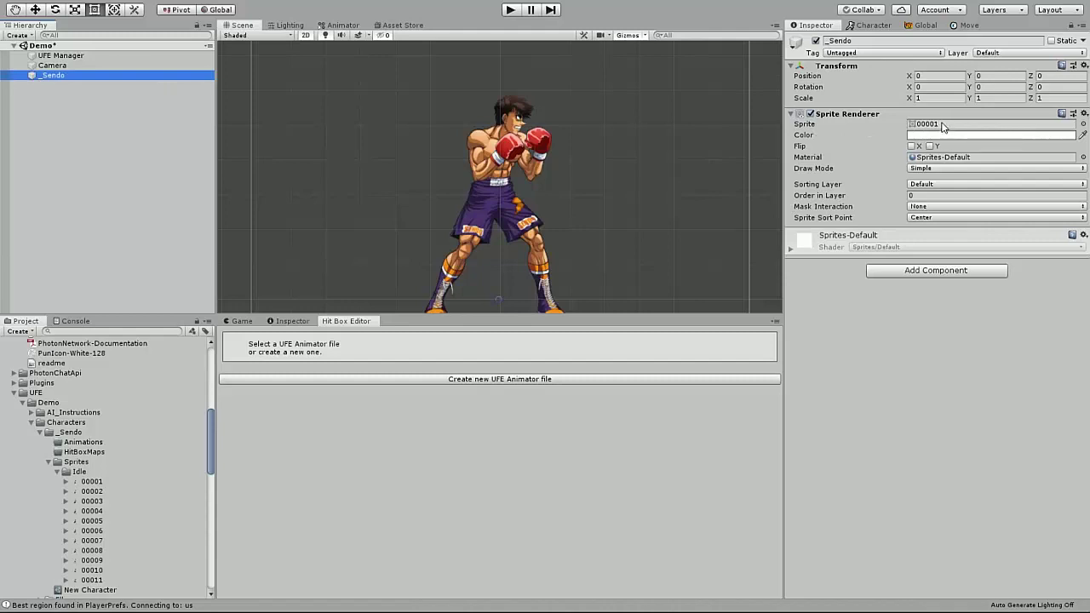
left_click(936, 77)
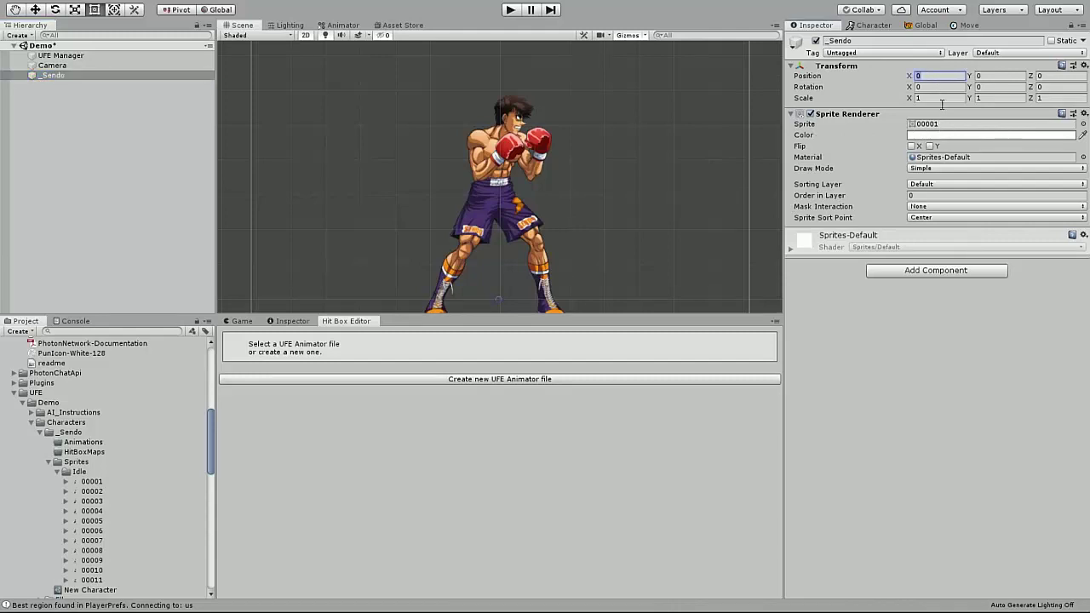
left_click(936, 347)
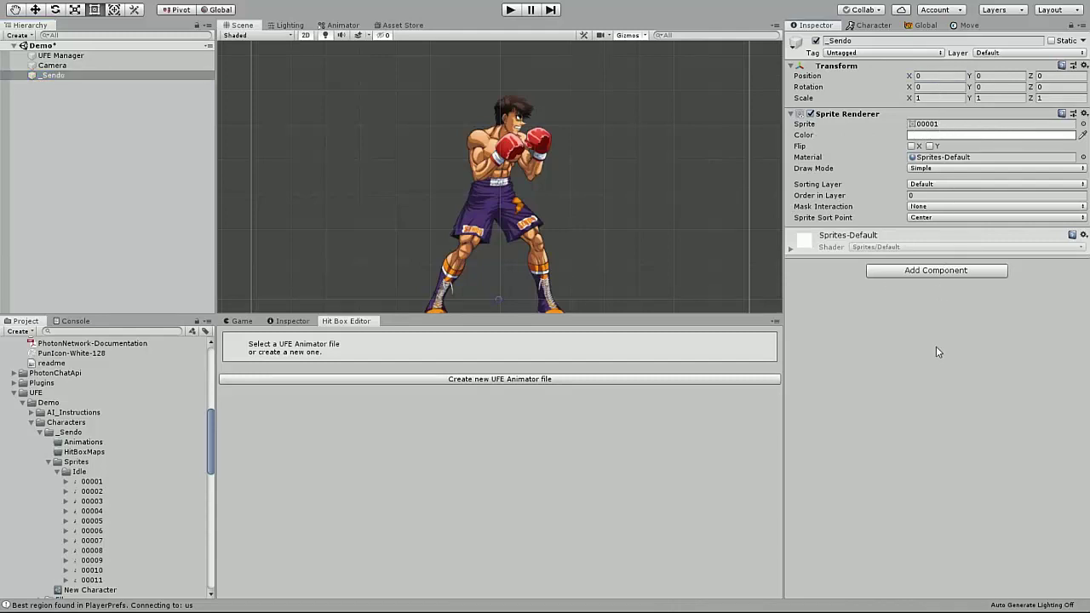
Step: Add an Animator using MC_Controller and a Hit Boxes Script to _Sendo
left_click(903, 275)
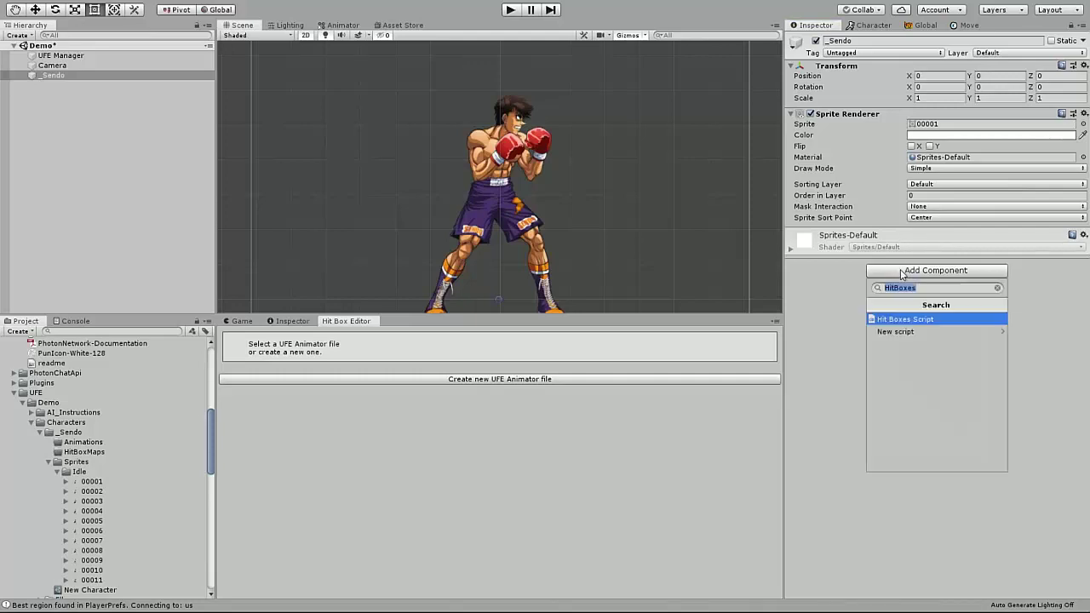
type("Animator")
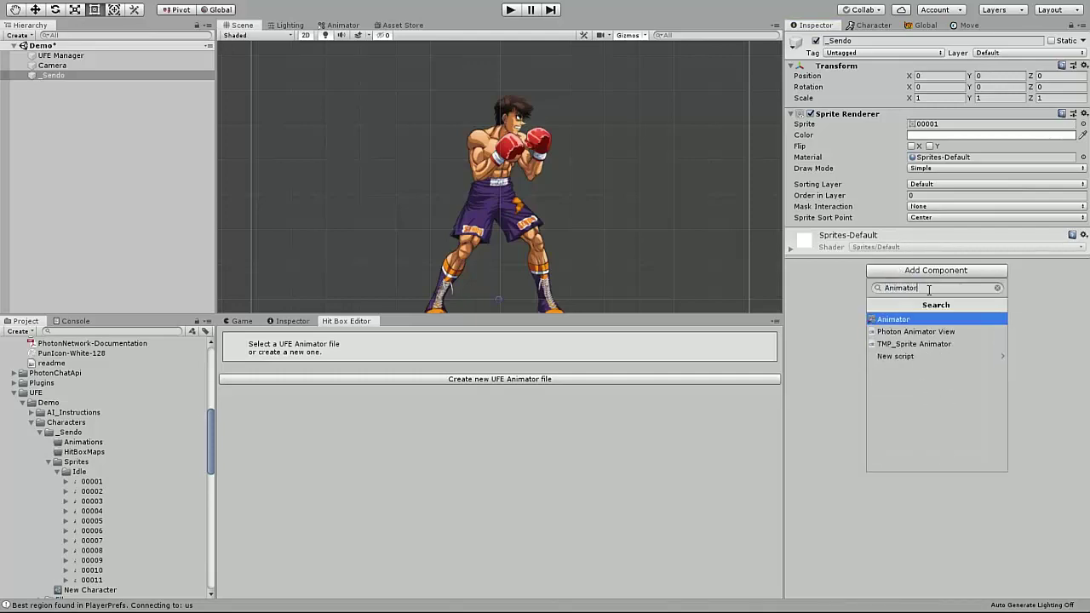
left_click(889, 320)
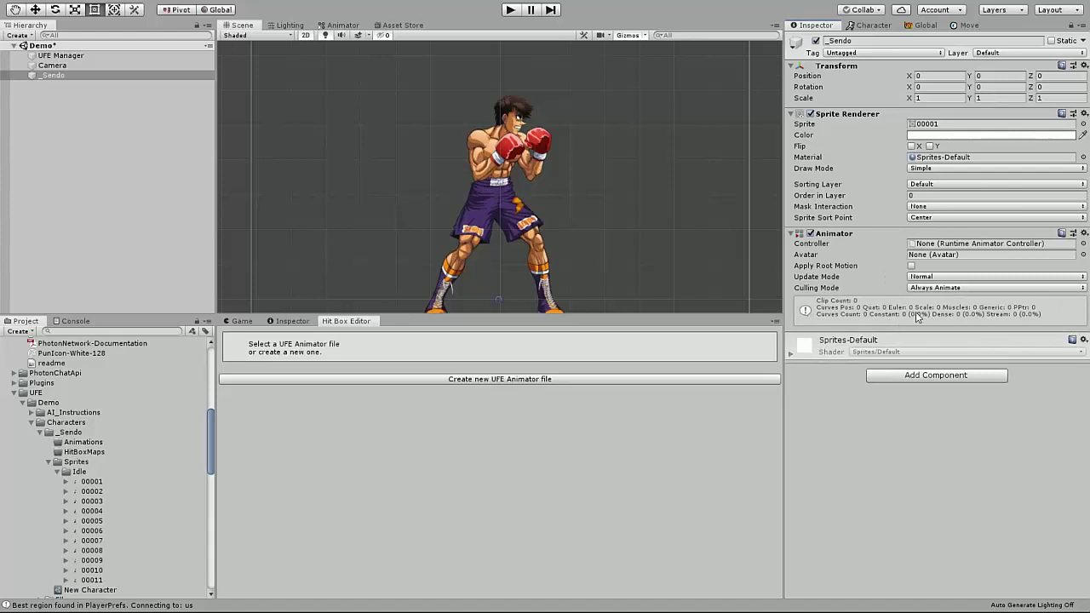
left_click(1083, 243)
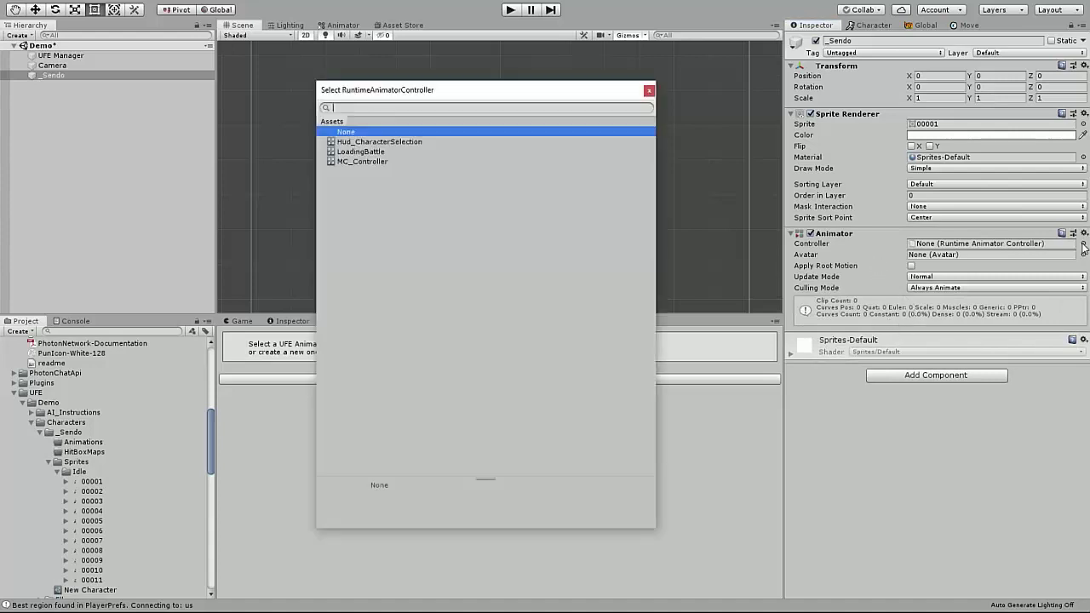
left_click(355, 162)
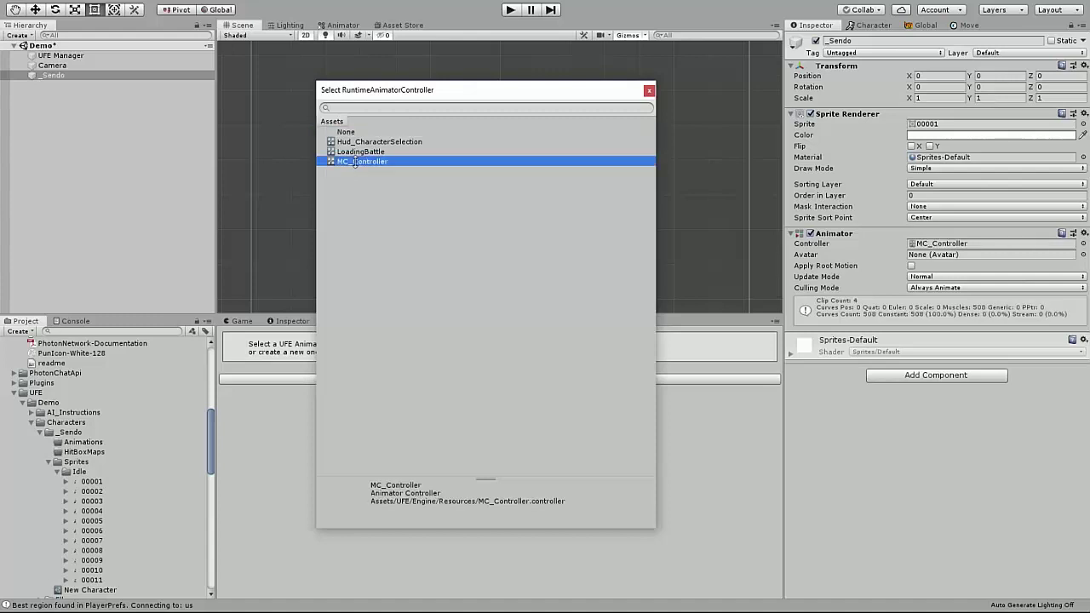
double_click(355, 162)
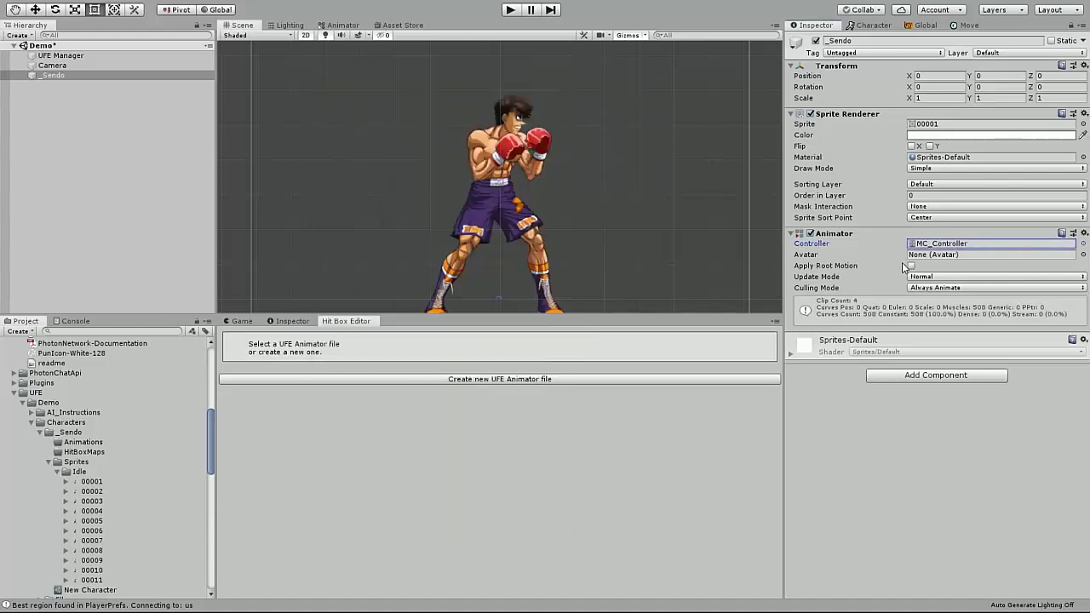
left_click(907, 378)
type("Hit box")
key("Return")
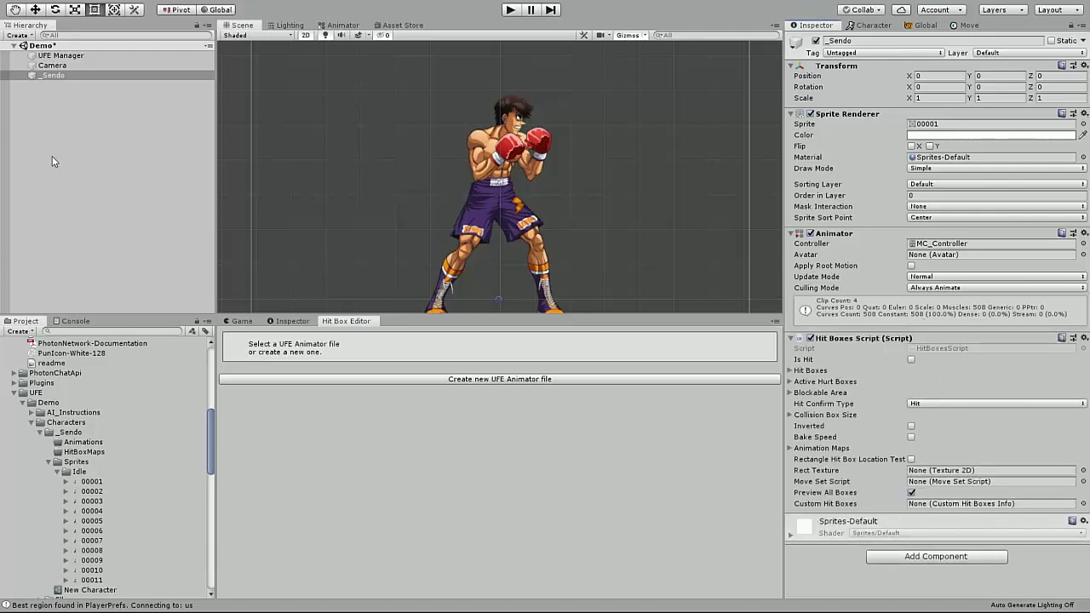
Step: Save _Sendo over its existing prefab in Resources/Characters, confirming Replace
scroll(72, 458, "down", 5)
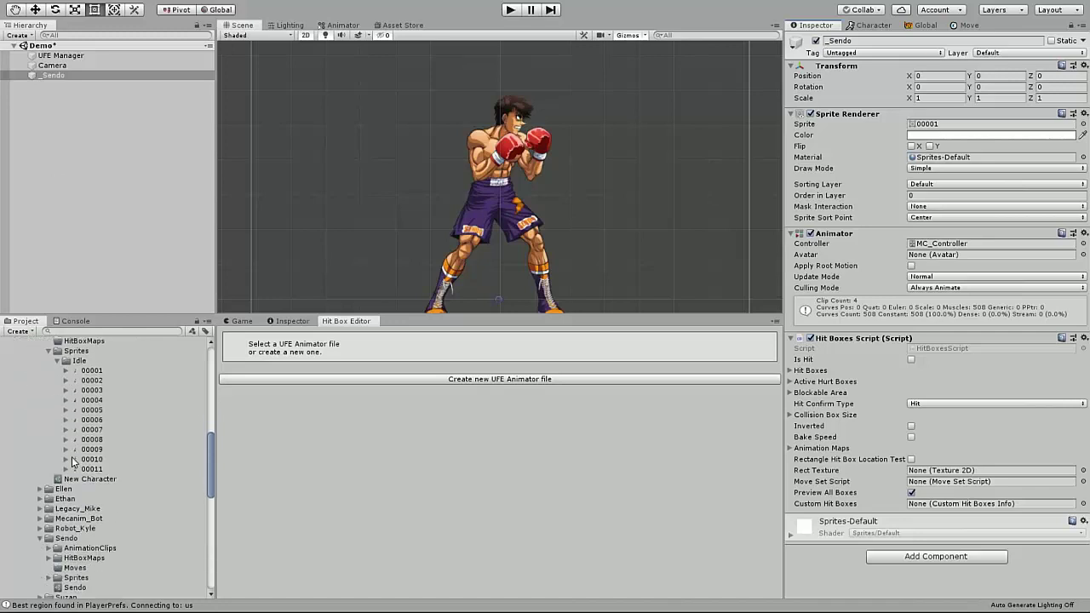
scroll(71, 458, "down", 1)
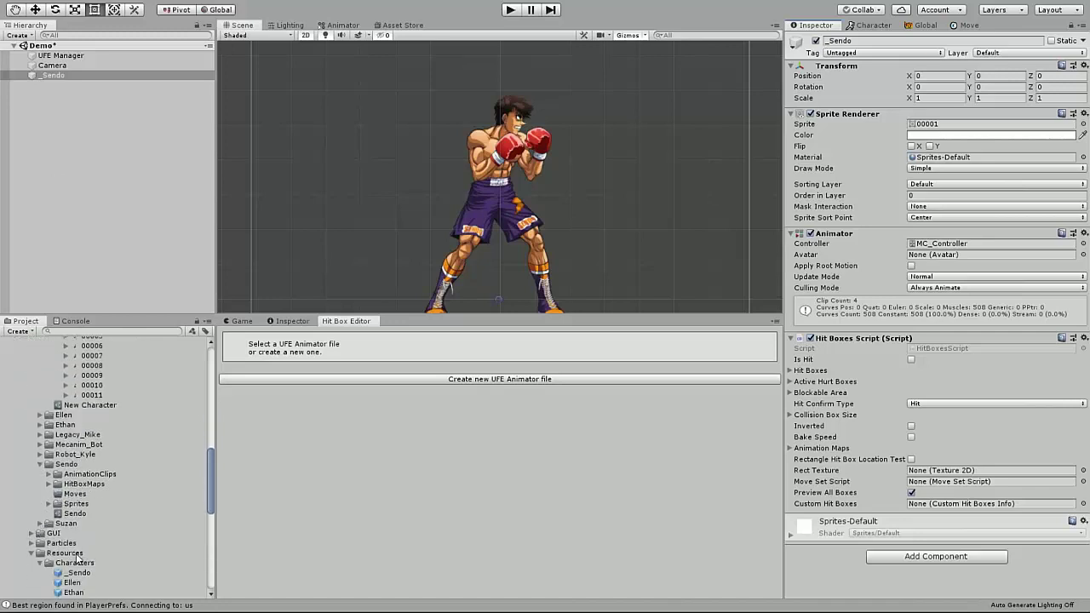
left_click_drag(58, 83, 75, 581)
left_click(569, 323)
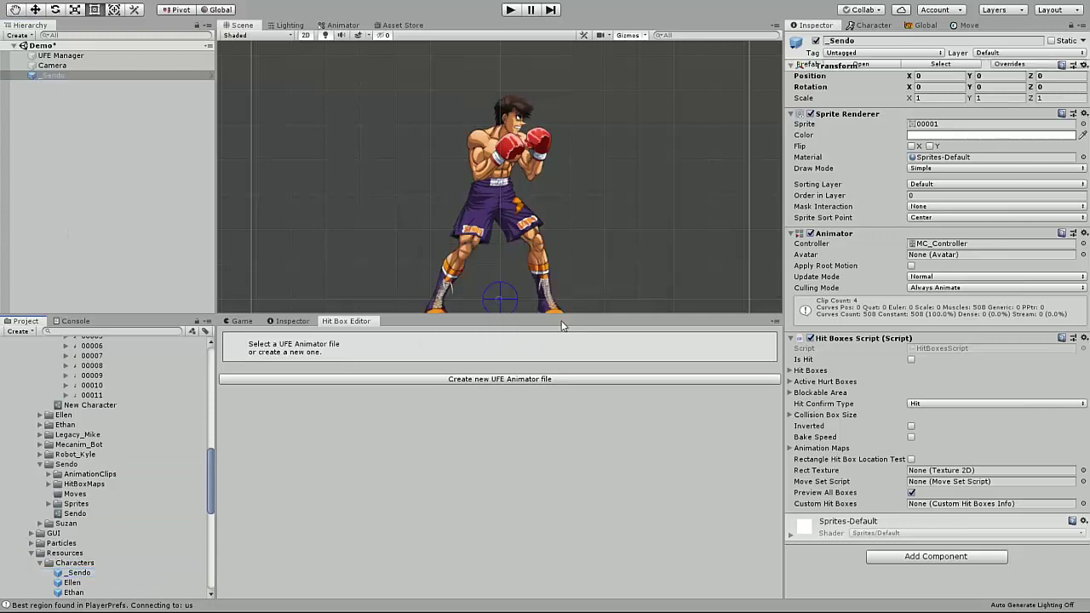
left_click(52, 76)
scroll(100, 484, "up", 5)
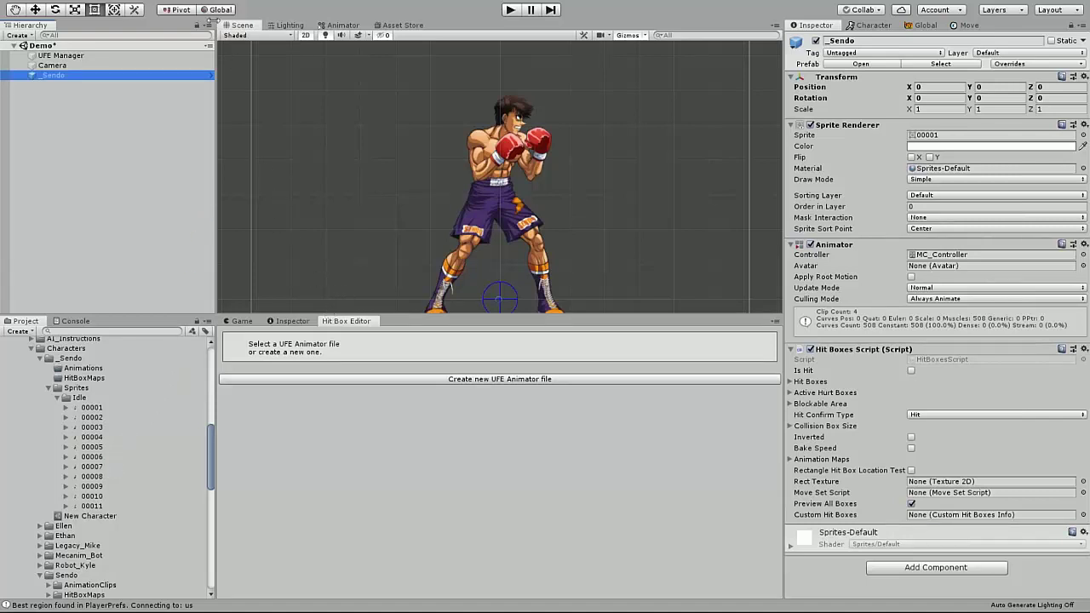
Step: Open the Animation window and dock it in the lower panel
left_click(247, 2)
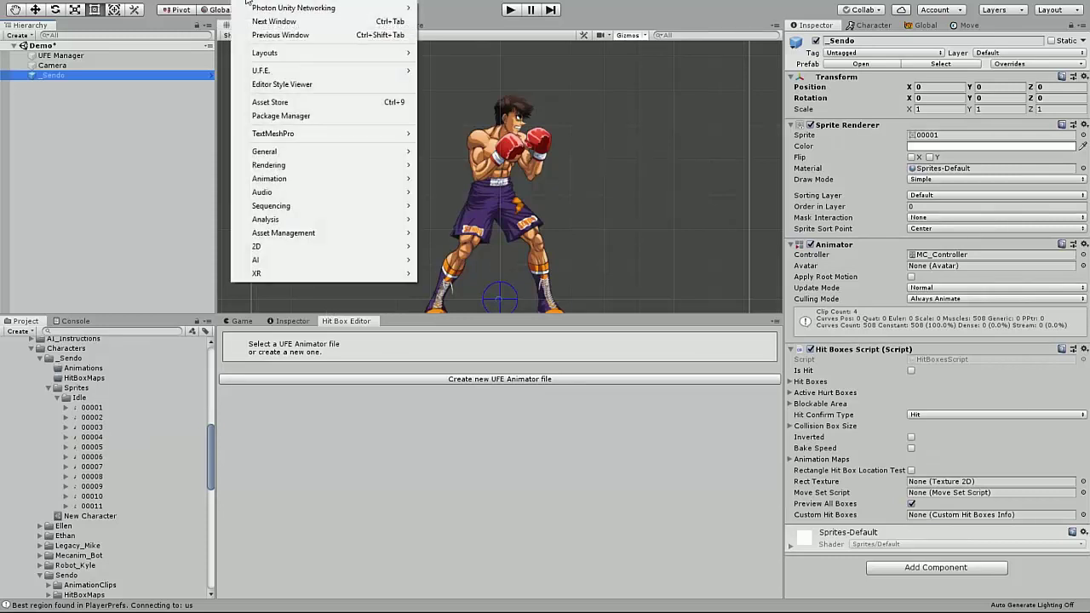
mouse_move(304, 178)
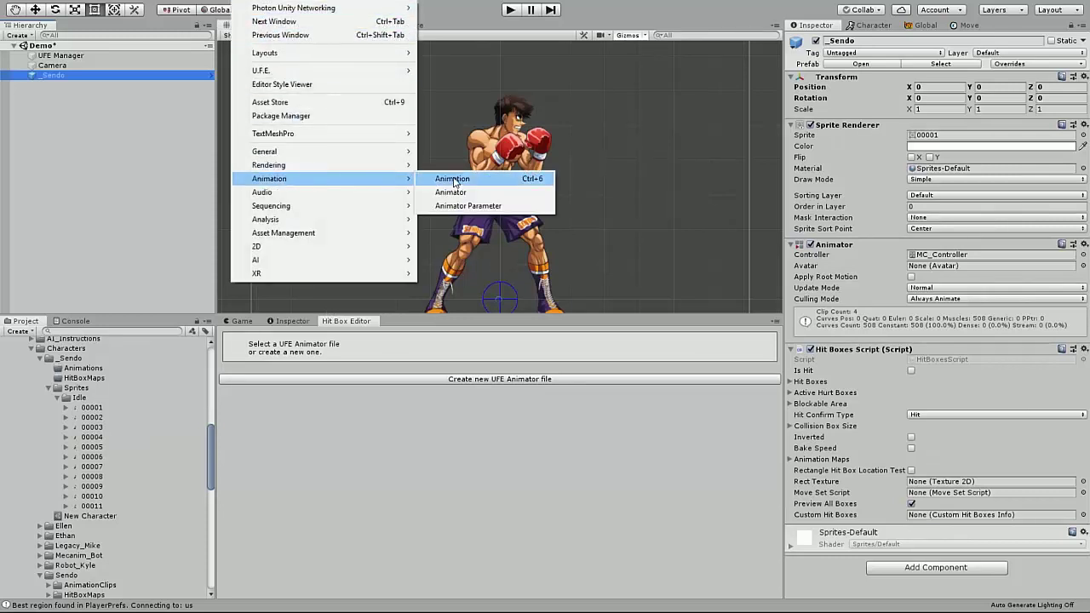
left_click(454, 182)
left_click_drag(161, 118, 327, 334)
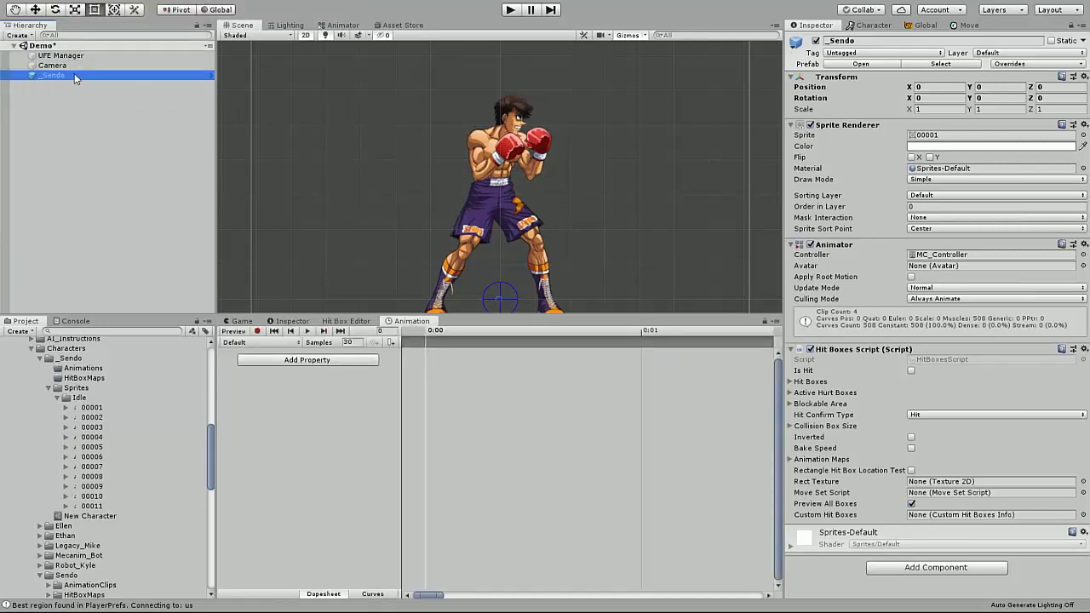
Step: Create a new clip named _sendo_idle in UFE/Demo/Characters/_Sendo/Animations
left_click(294, 373)
left_click(277, 344)
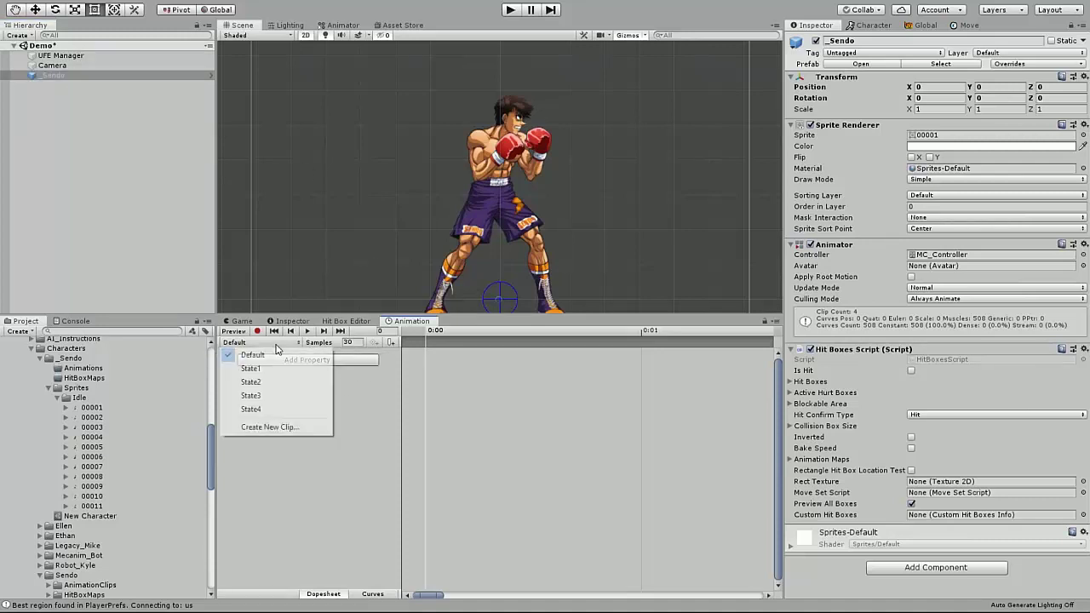
left_click(280, 430)
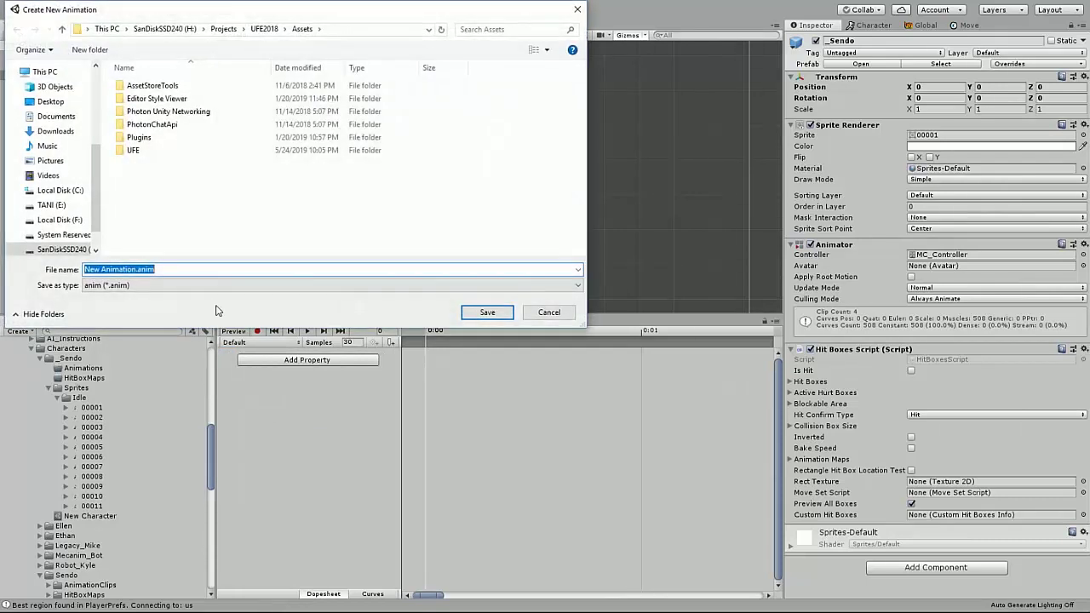
double_click(134, 151)
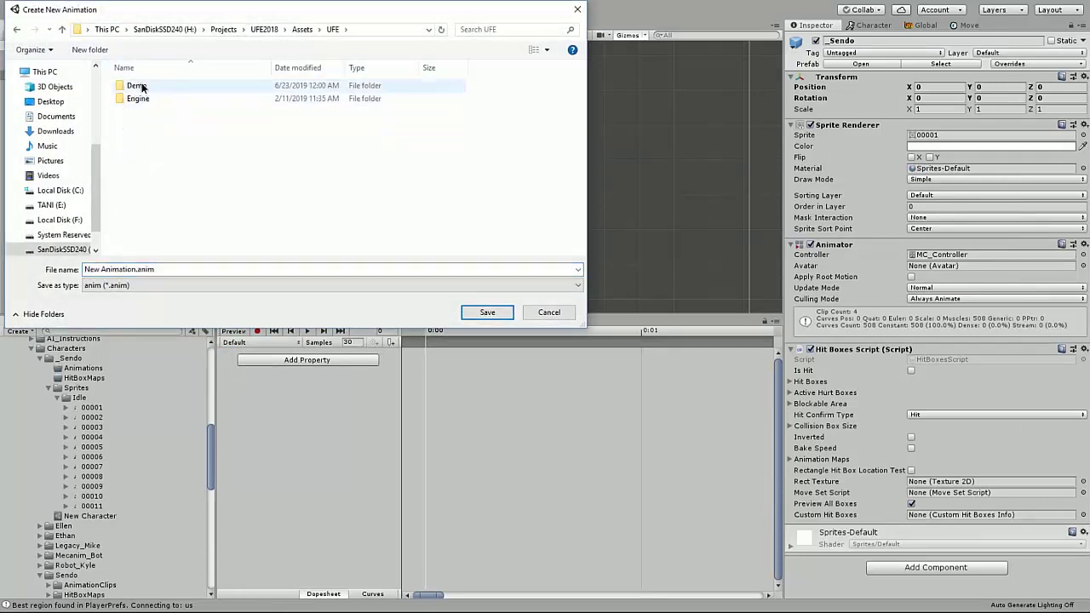
double_click(136, 85)
double_click(144, 98)
double_click(140, 85)
double_click(137, 86)
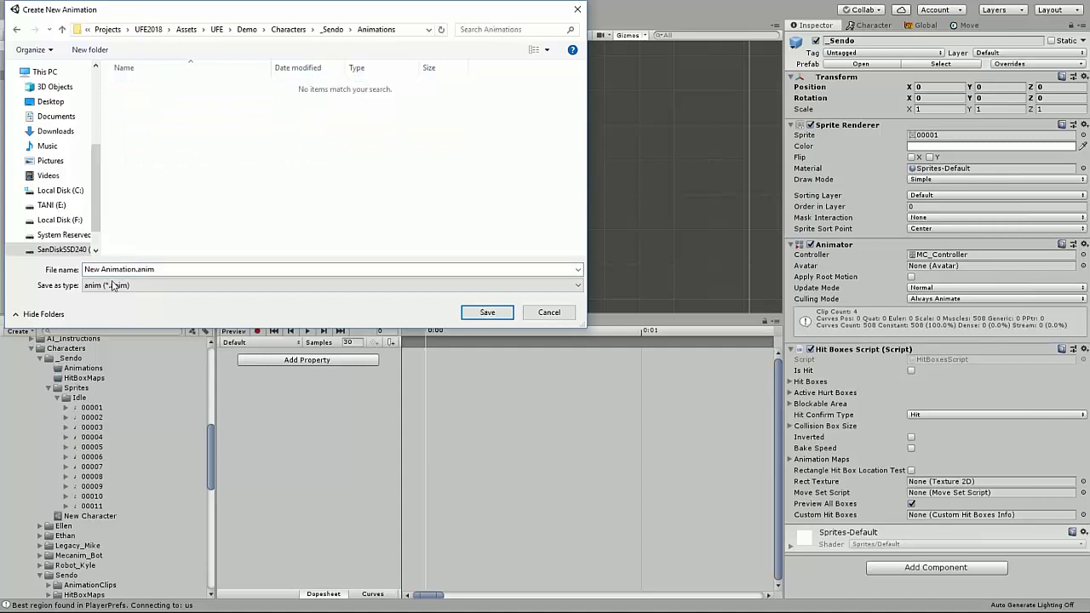
left_click(134, 269)
left_click(134, 269)
left_click_drag(137, 269, 15, 257)
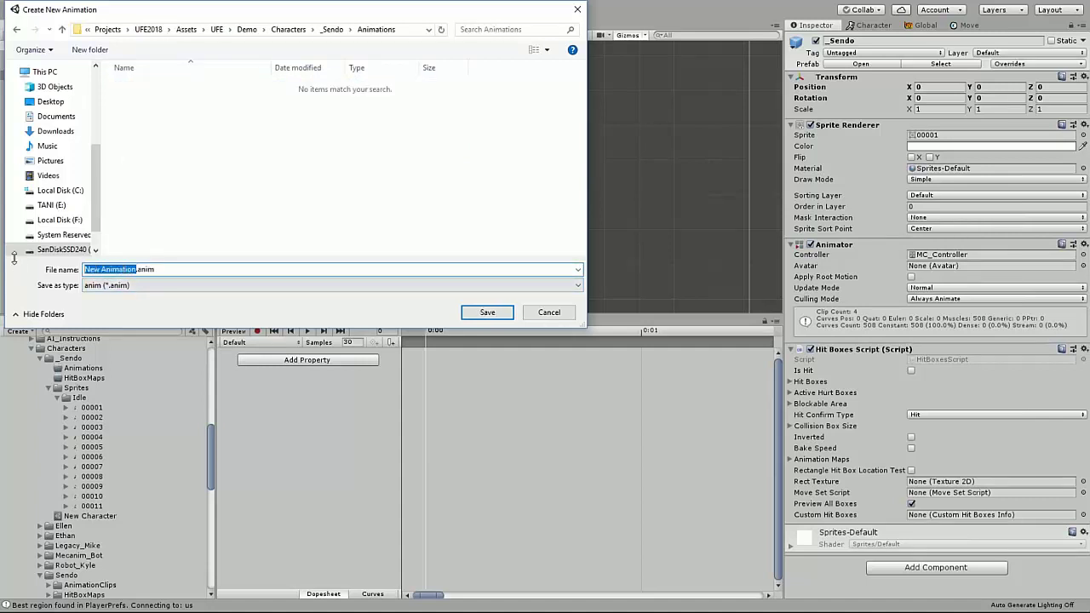
type("_sendo_idle")
key("Return")
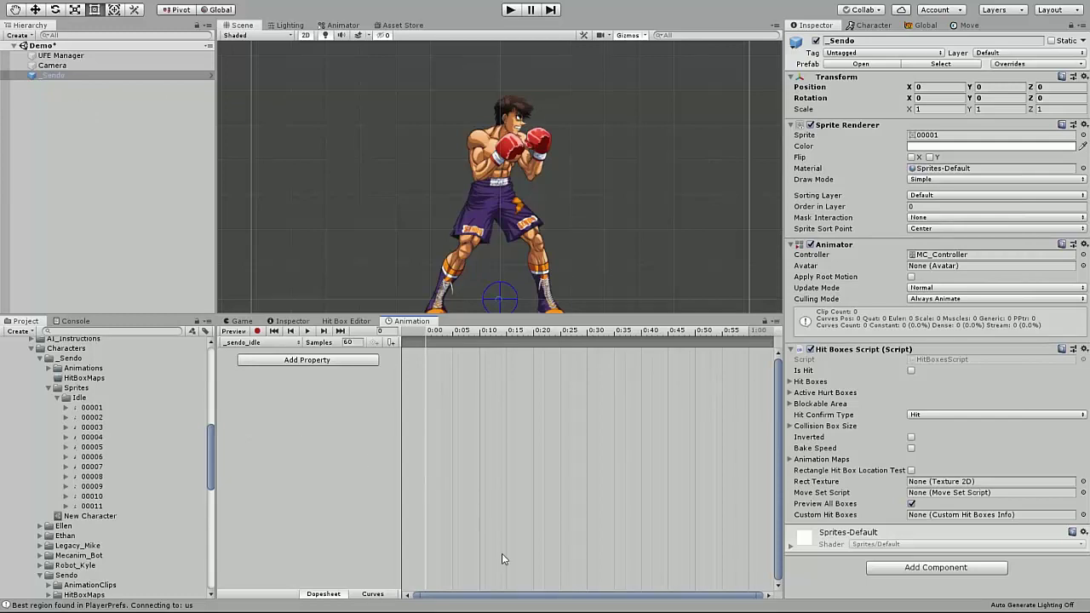
Step: Select _Sendo, then select Idle sprites 00001 through 00011 in the Project panel
left_click(89, 76)
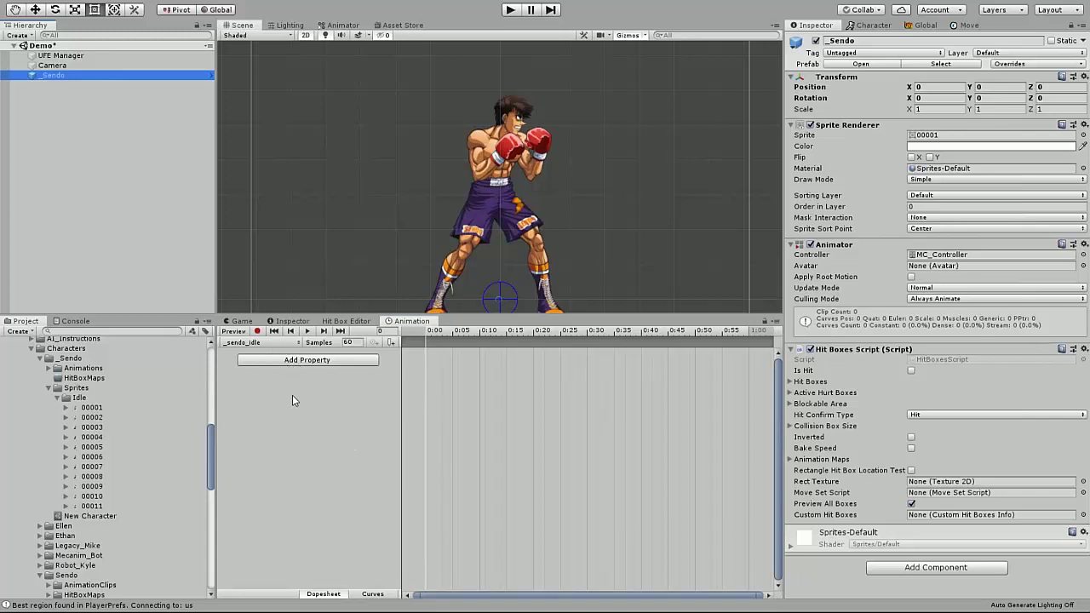
left_click(92, 410)
left_click(92, 506, "shift")
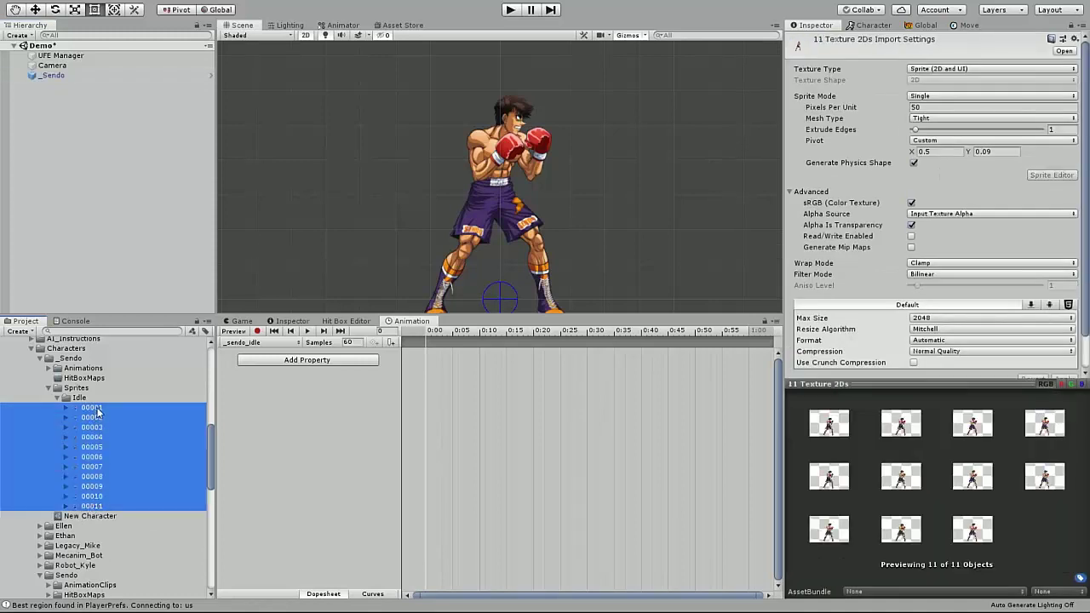
Step: Drag the eleven Idle sprites into the timeline as keyframes and preview at 30 samples
left_click_drag(99, 412, 464, 386)
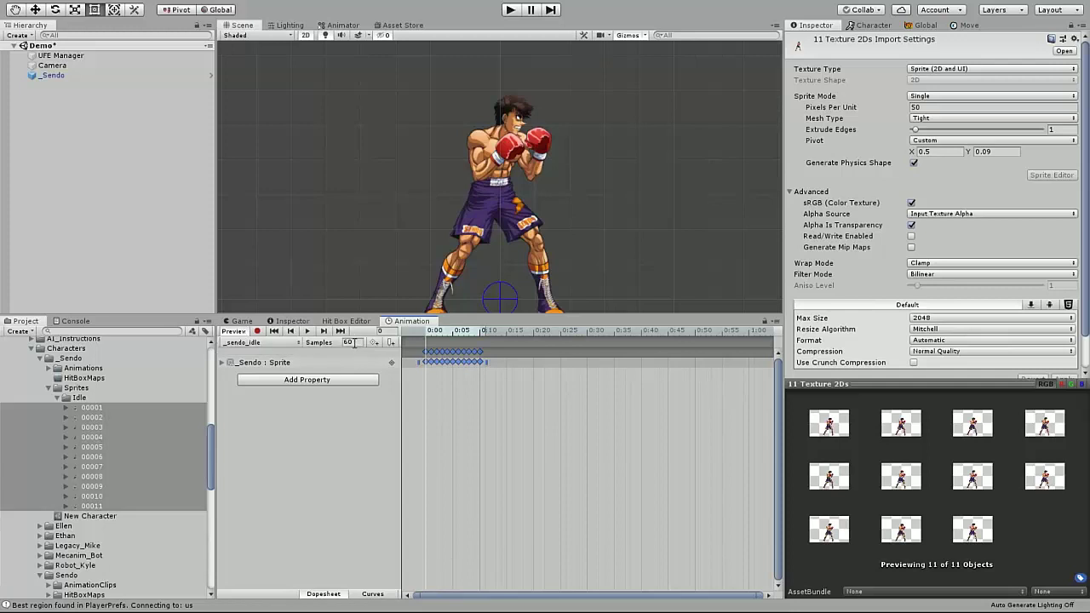
left_click(307, 331)
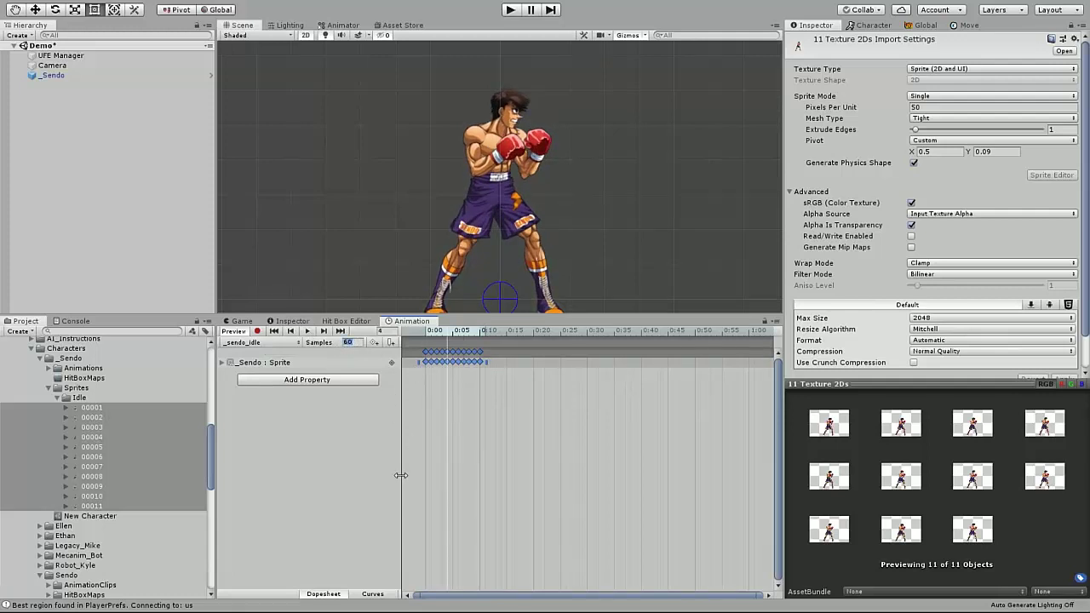
type("30")
key("Return")
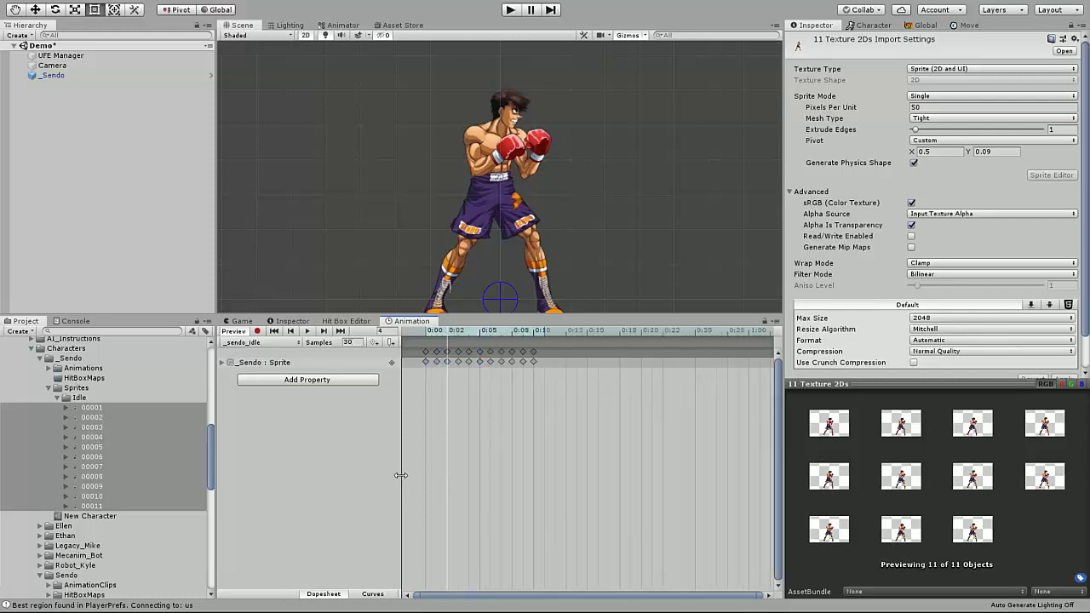
left_click(308, 332)
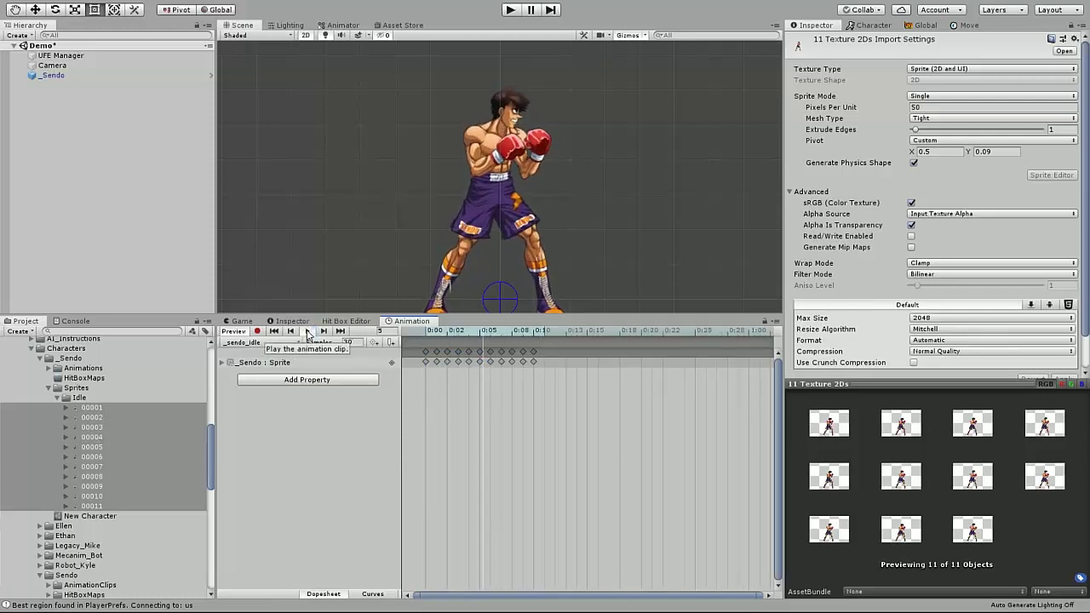
left_click(308, 331)
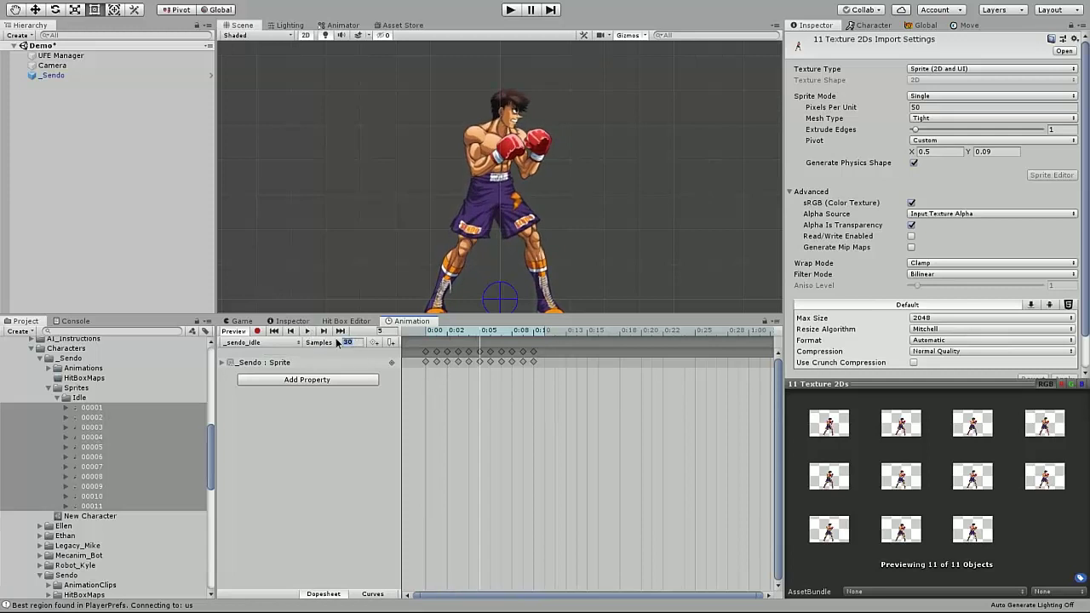
Step: Lower the _sendo_idle clip to 25 samples and preview the result
type("25")
key("Return")
left_click(308, 331)
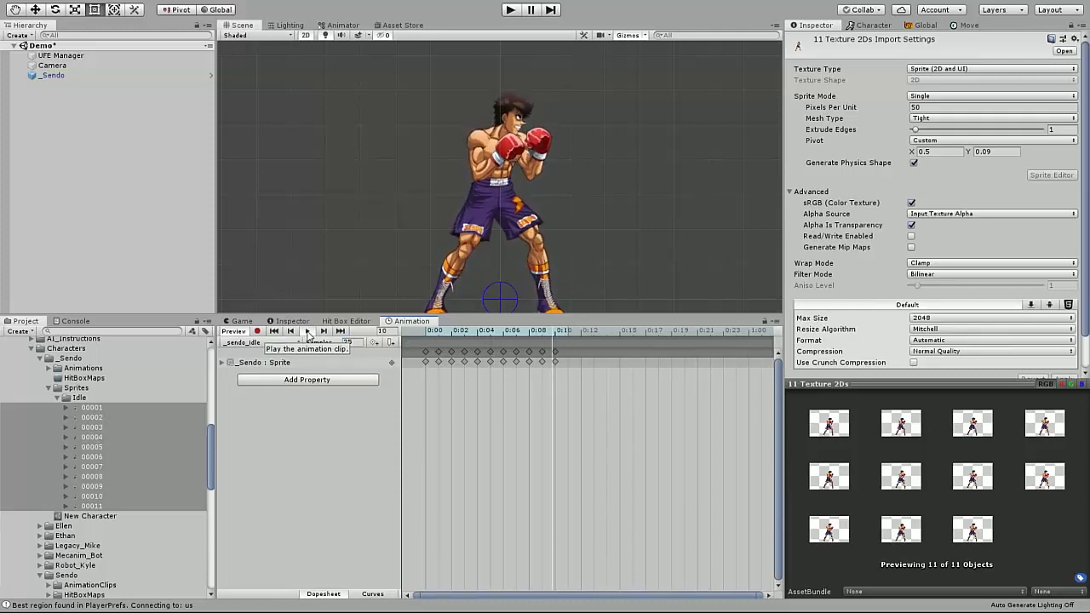
left_click(307, 331)
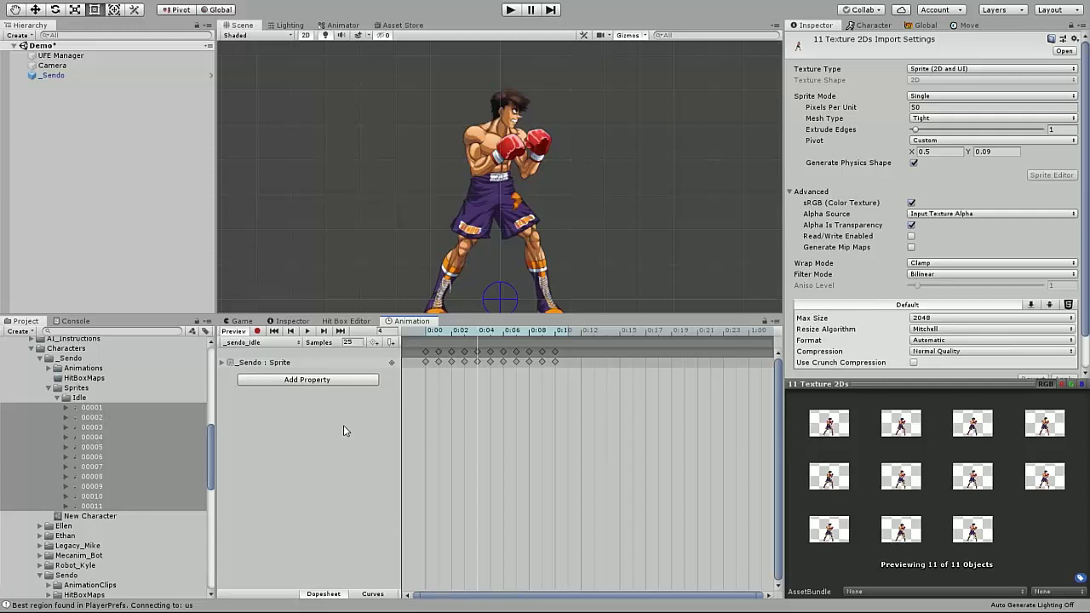
left_click(61, 75)
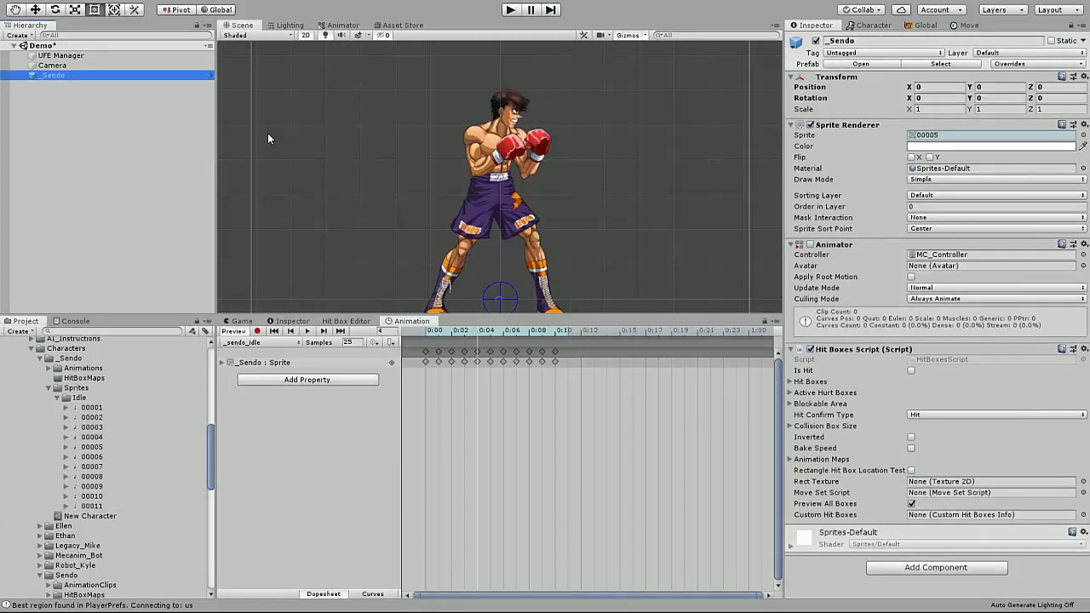
Step: Remove _Sendo from the scene and bring the Hit Box Editor to the front
key("Delete")
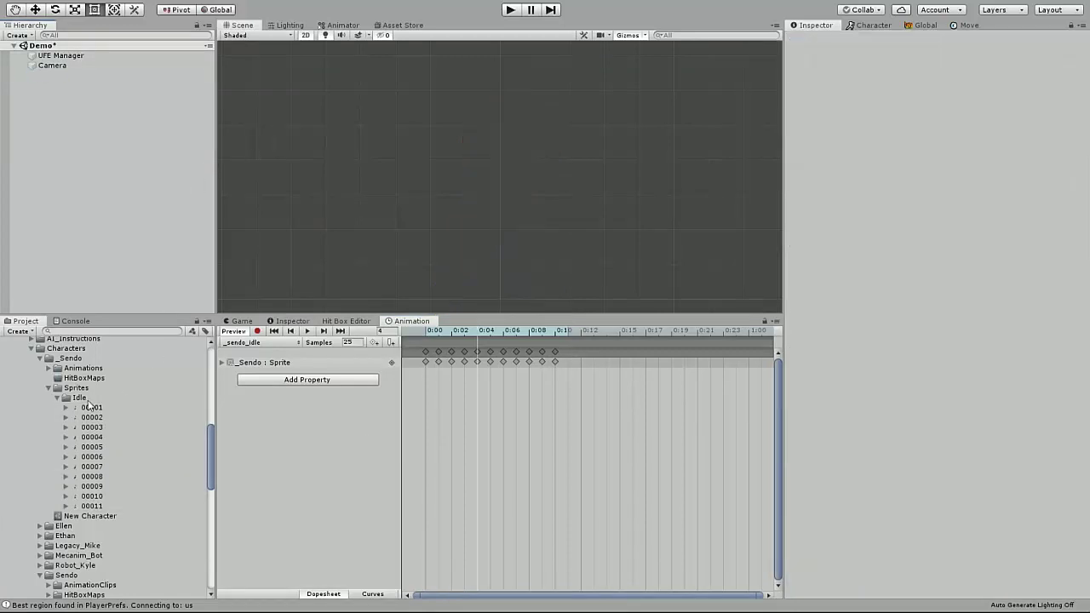
left_click(57, 397)
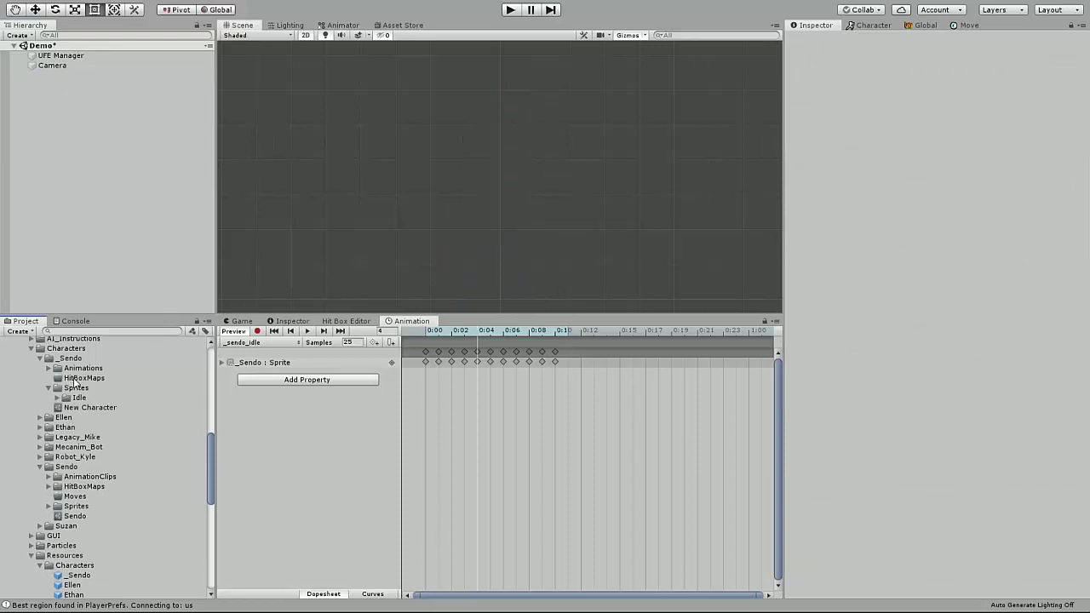
right_click(75, 380)
left_click(351, 321)
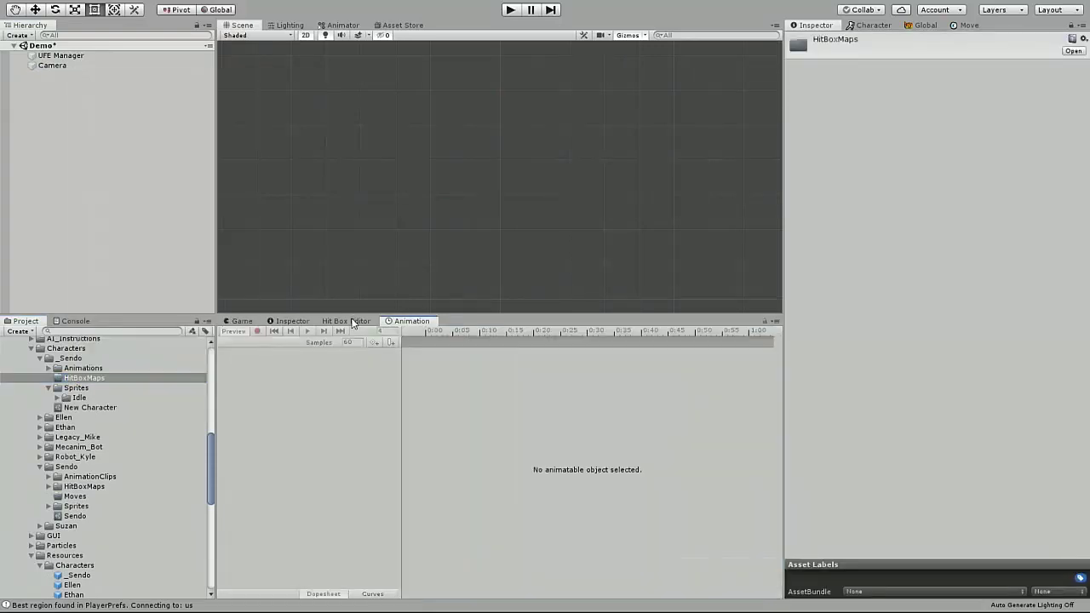
left_click(349, 321)
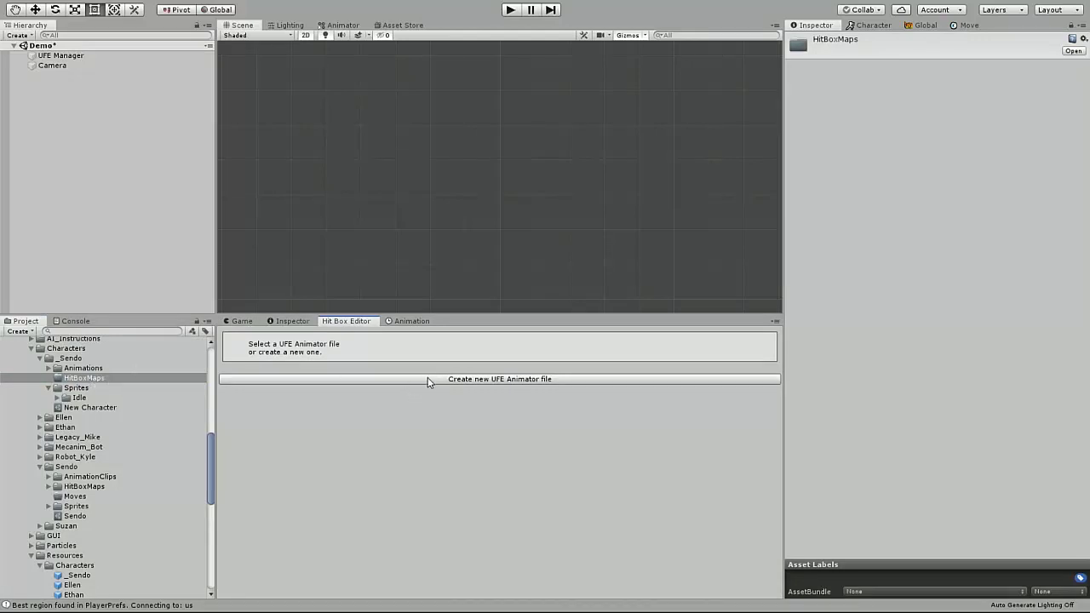
Step: Add a Create > U.F.E. > Custom Hit Boxes asset in HitBoxMaps, named _sendo_idle
right_click(79, 378)
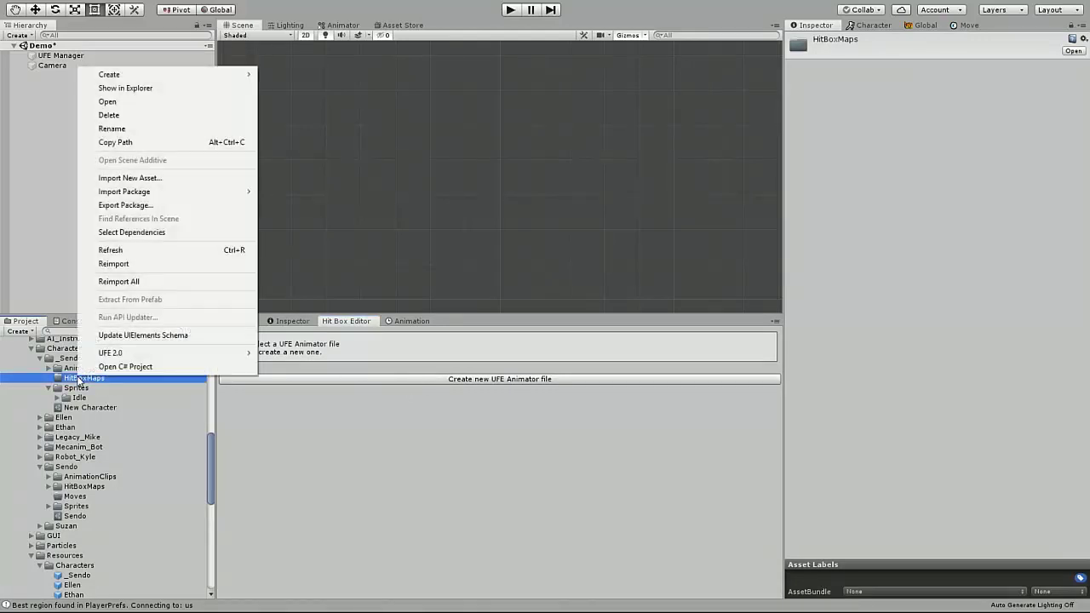
mouse_move(132, 78)
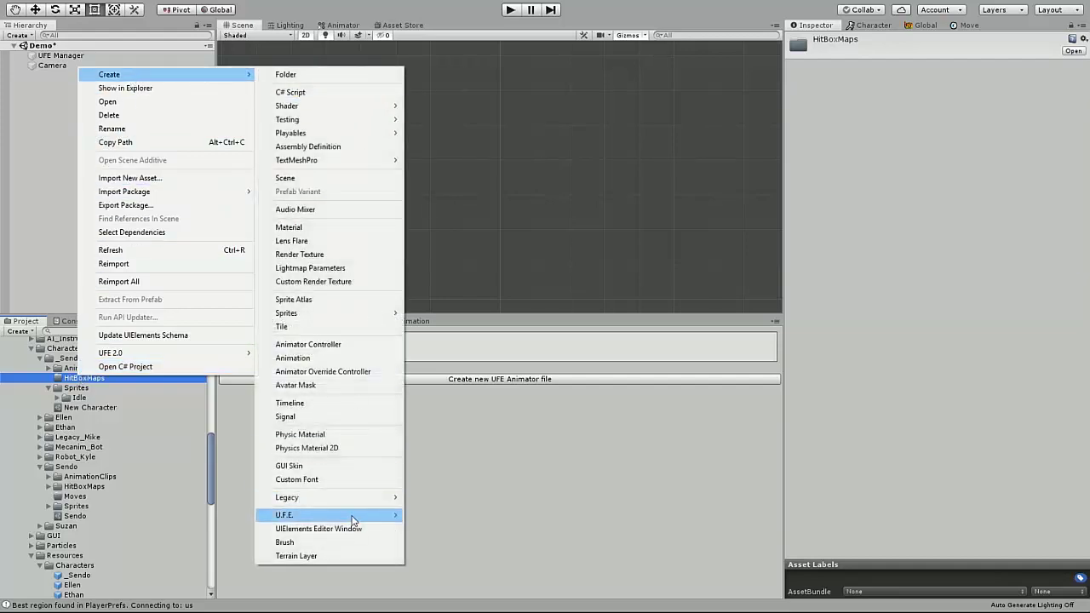
mouse_move(358, 515)
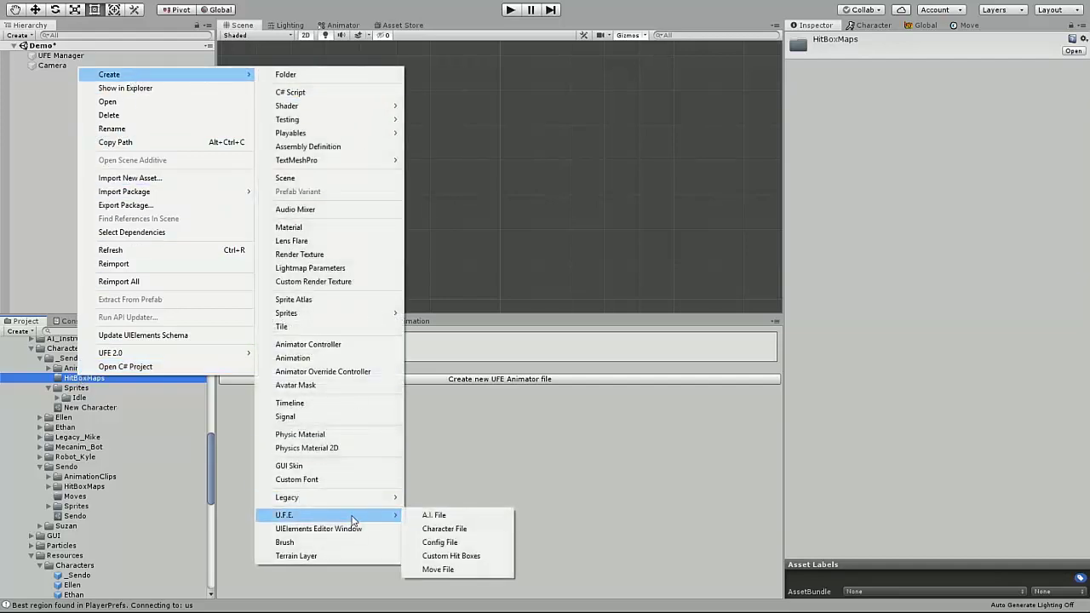
left_click(476, 559)
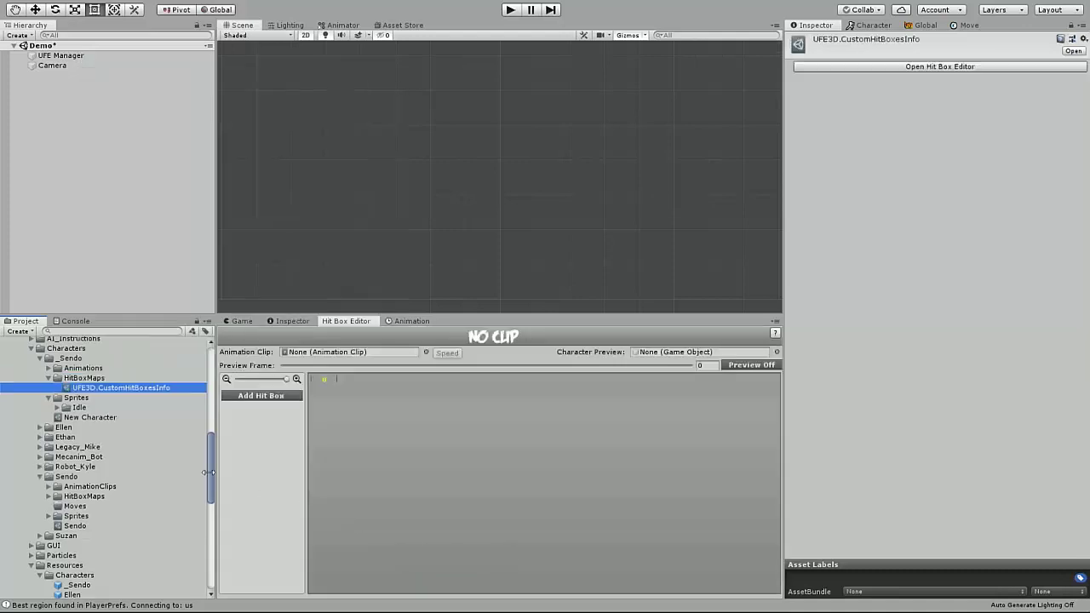
left_click(118, 387)
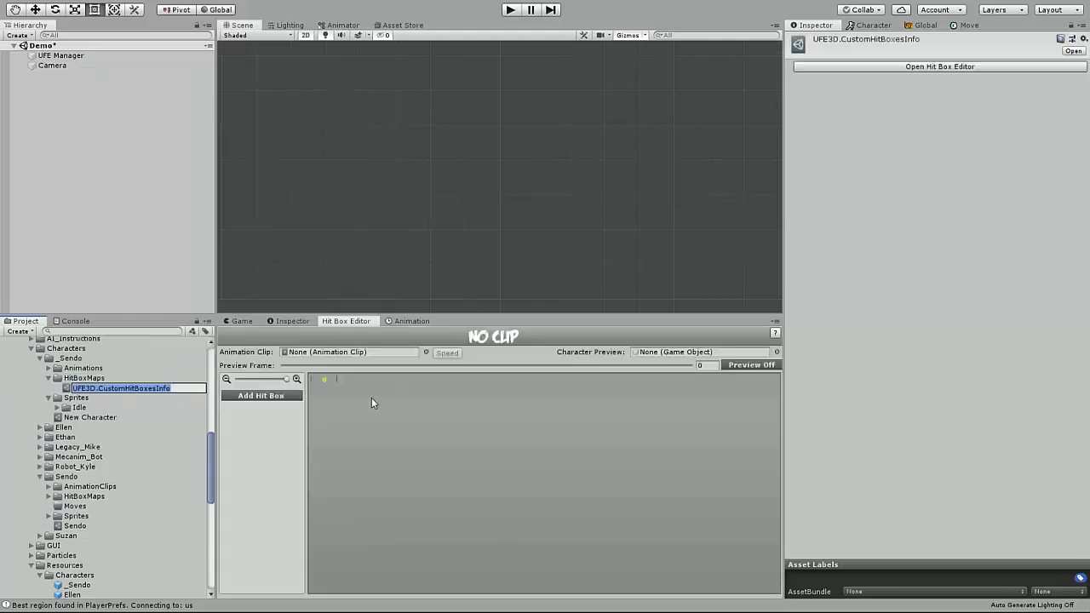
type("_send")
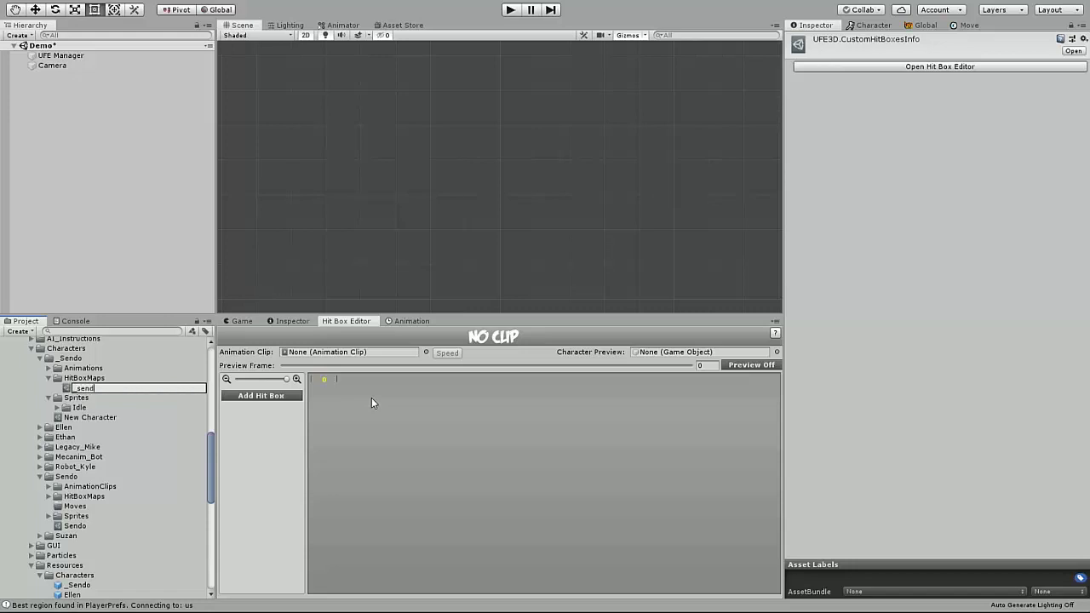
type("o_idle")
key("Return")
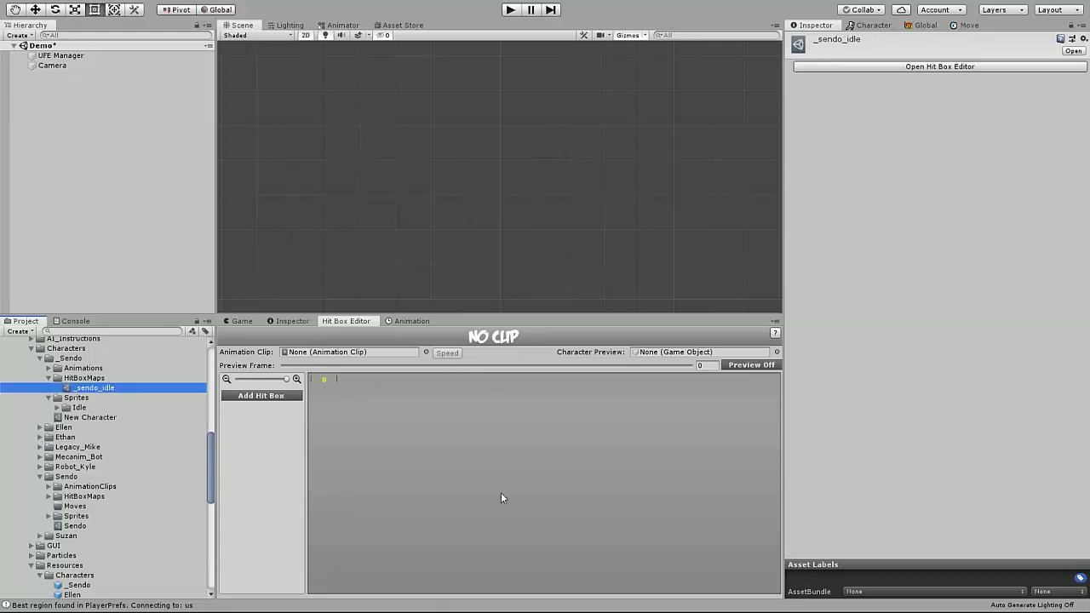
Step: Link the _sendo_idle clip to the hit box map, confirming the animation replacement
left_click(48, 368)
left_click_drag(89, 377, 378, 350)
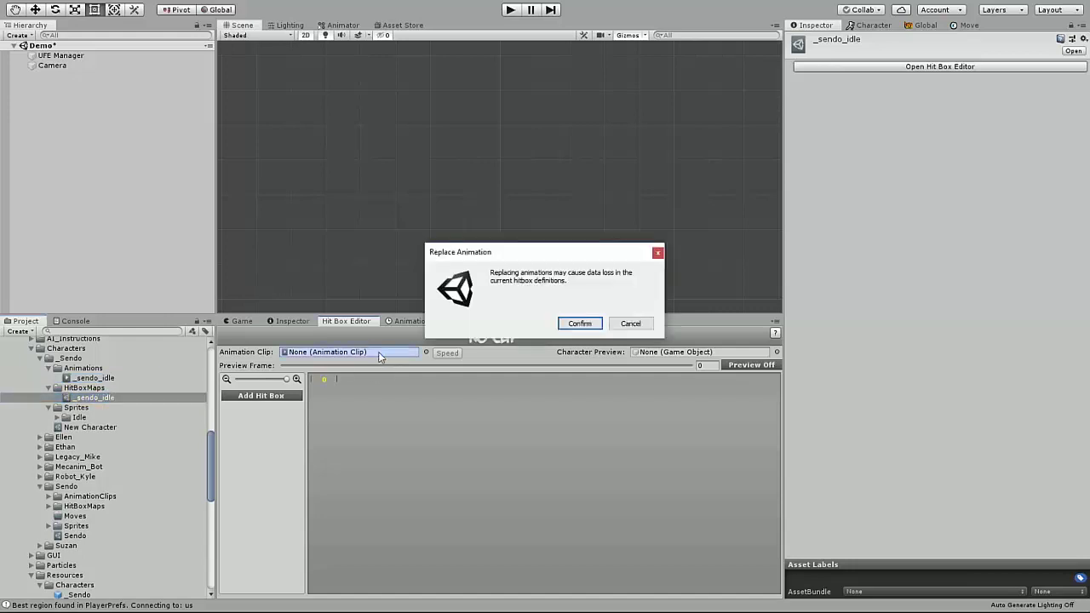
left_click(583, 324)
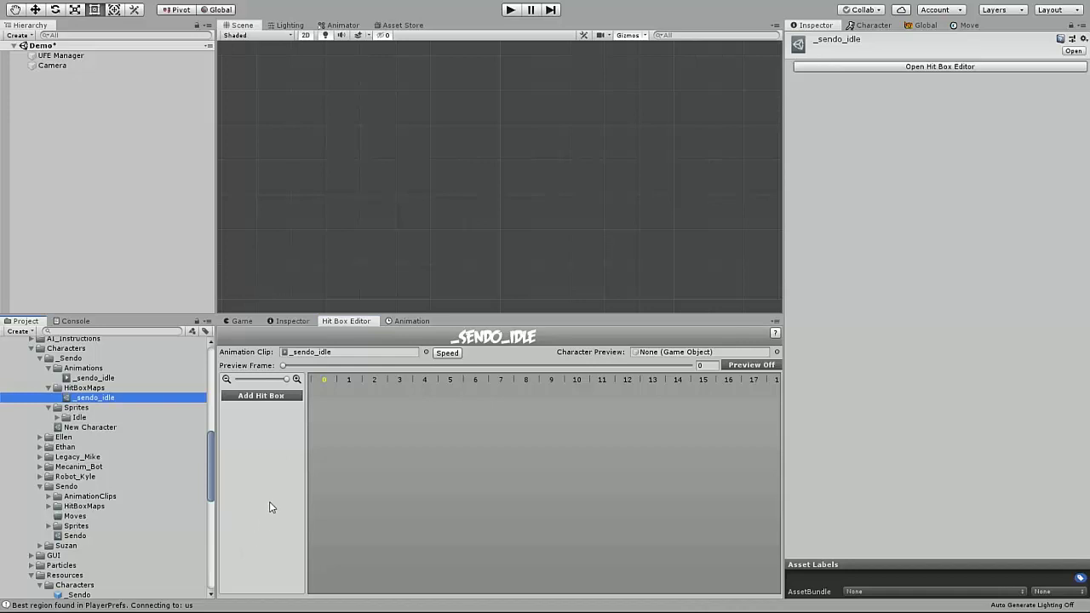
Step: Preview the _Sendo prefab in the scene and scrub the idle animation to frame 14
left_click_drag(76, 595, 666, 353)
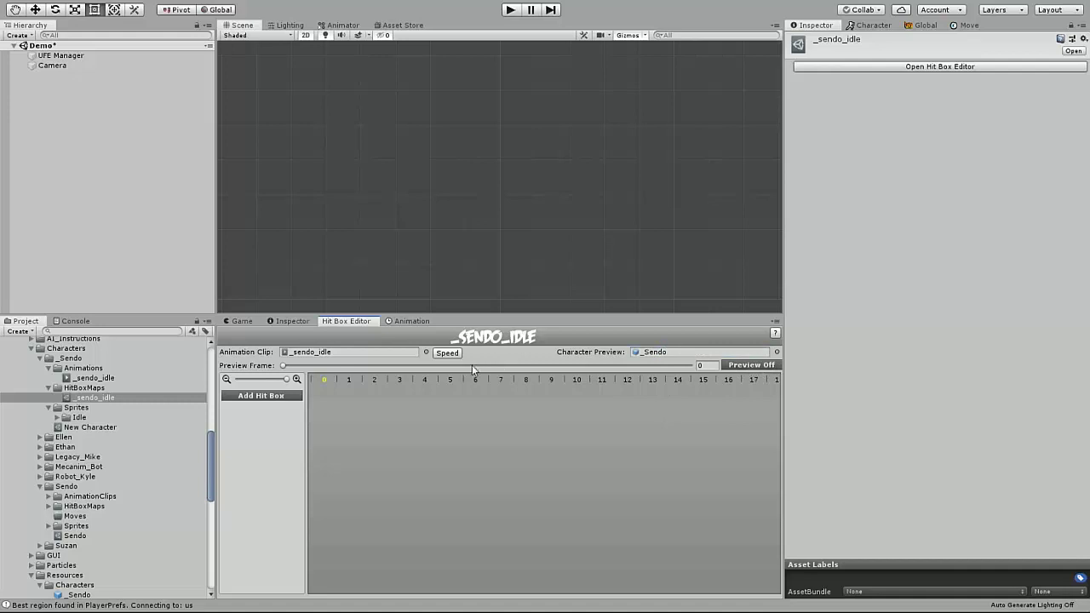
left_click(755, 366)
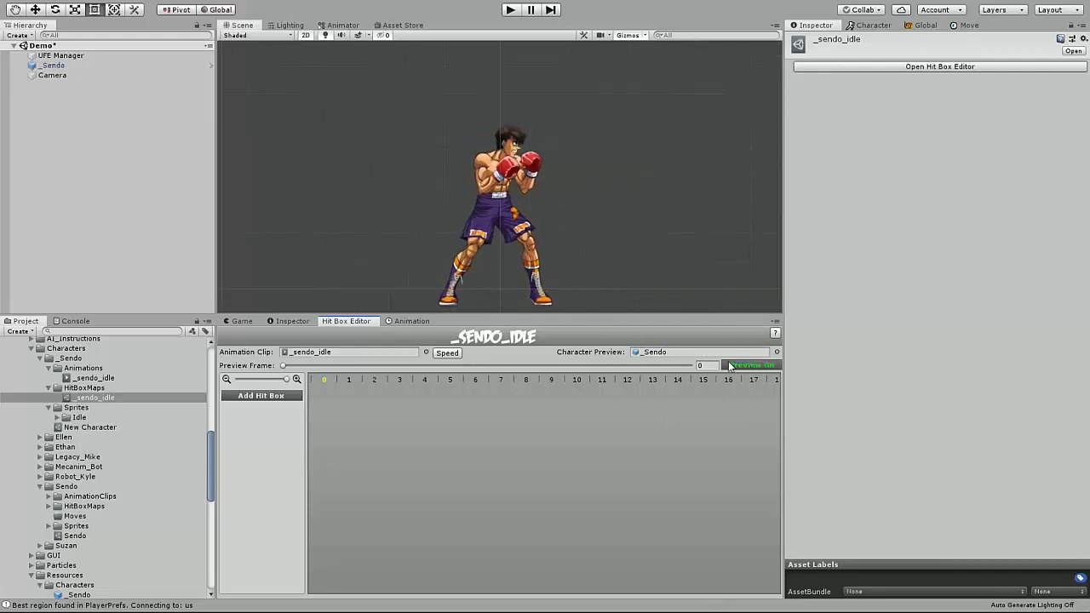
left_click(282, 366)
left_click_drag(300, 368, 696, 367)
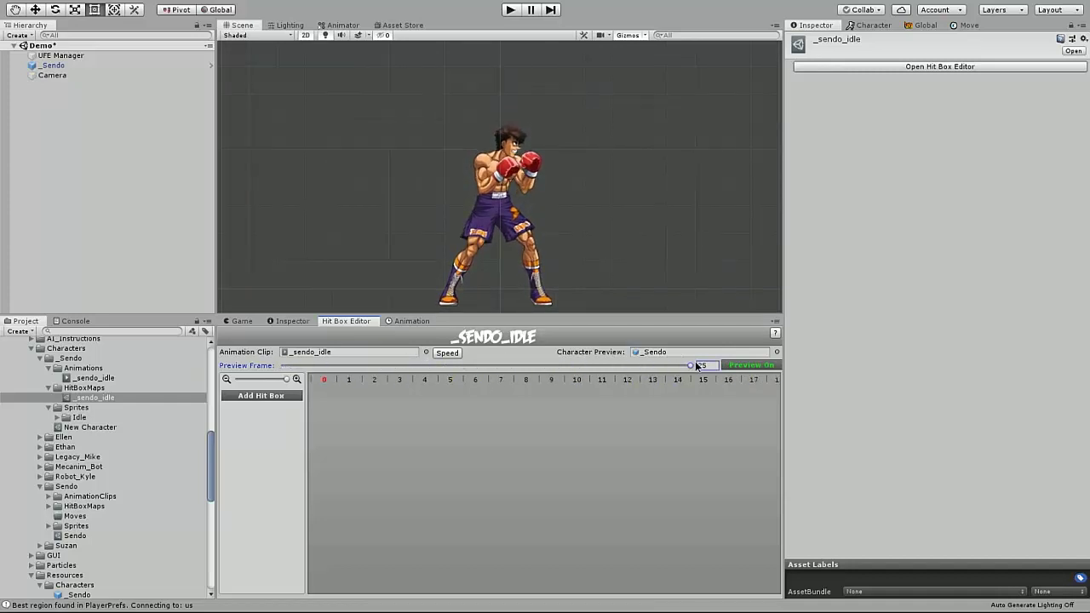
left_click_drag(287, 380, 262, 388)
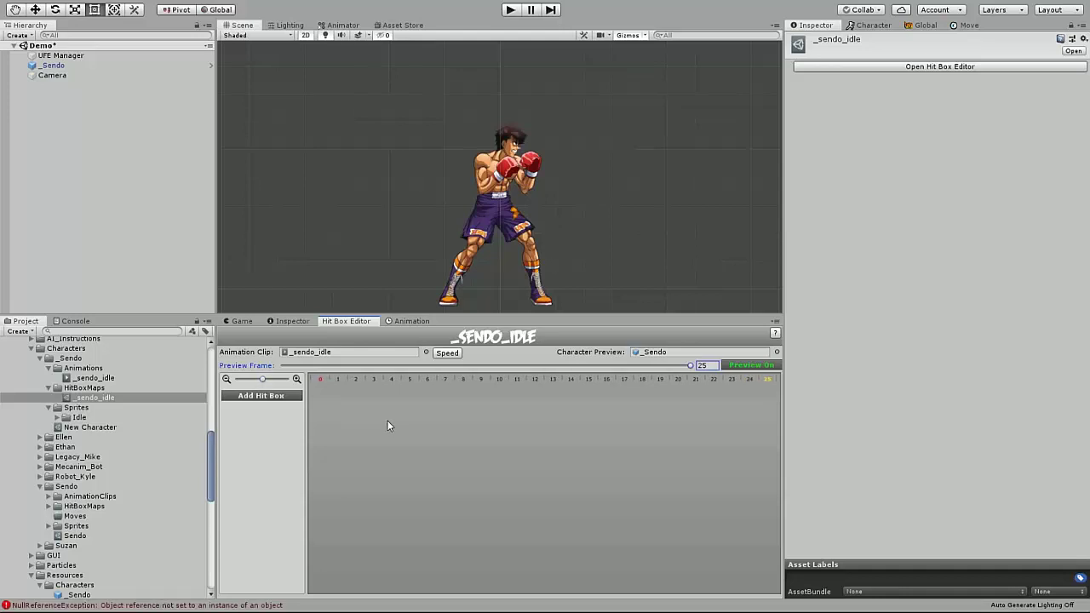
Step: Add a new hitbox and rename it 'Throw Collider'
left_click(247, 396)
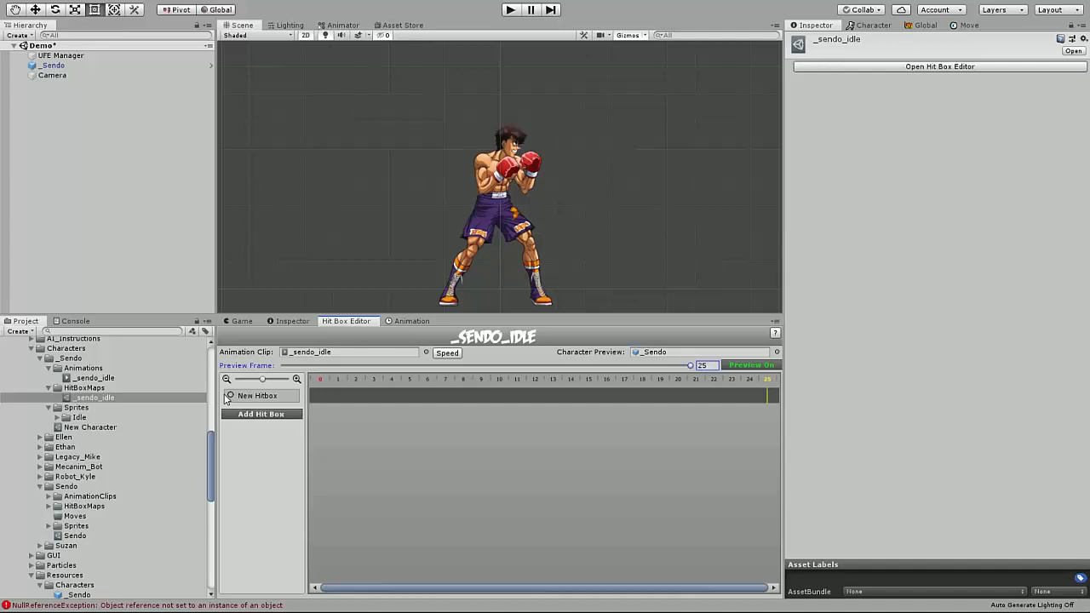
right_click(254, 397)
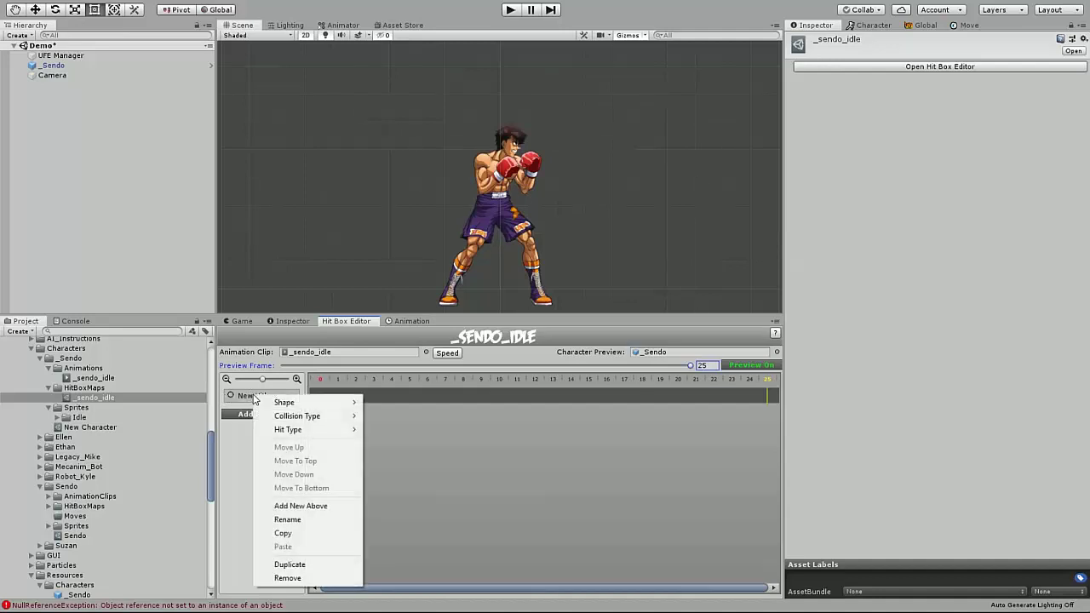
left_click(288, 520)
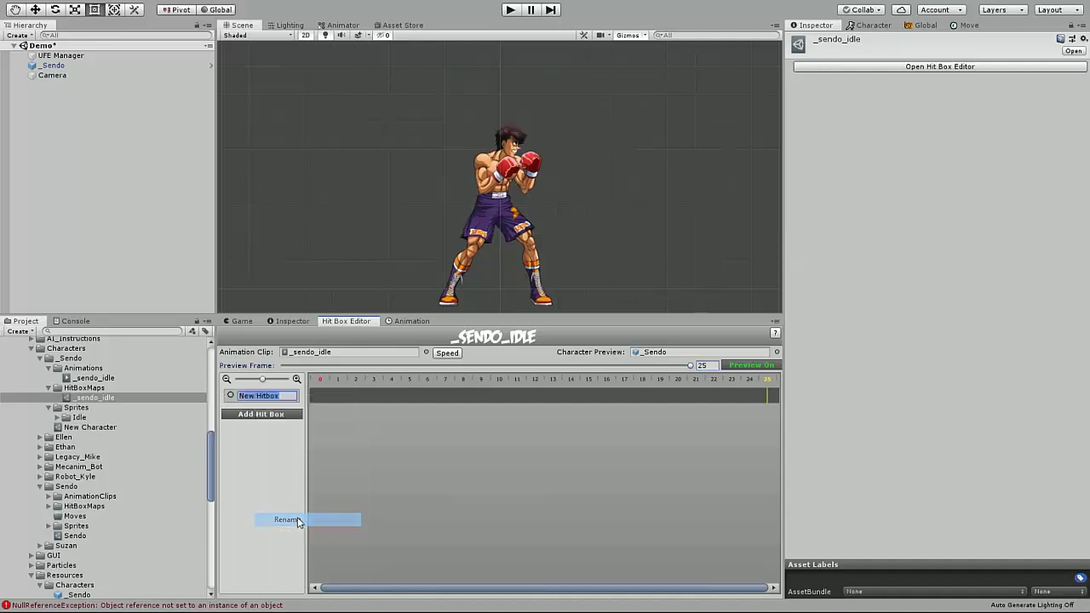
type("Throw ")
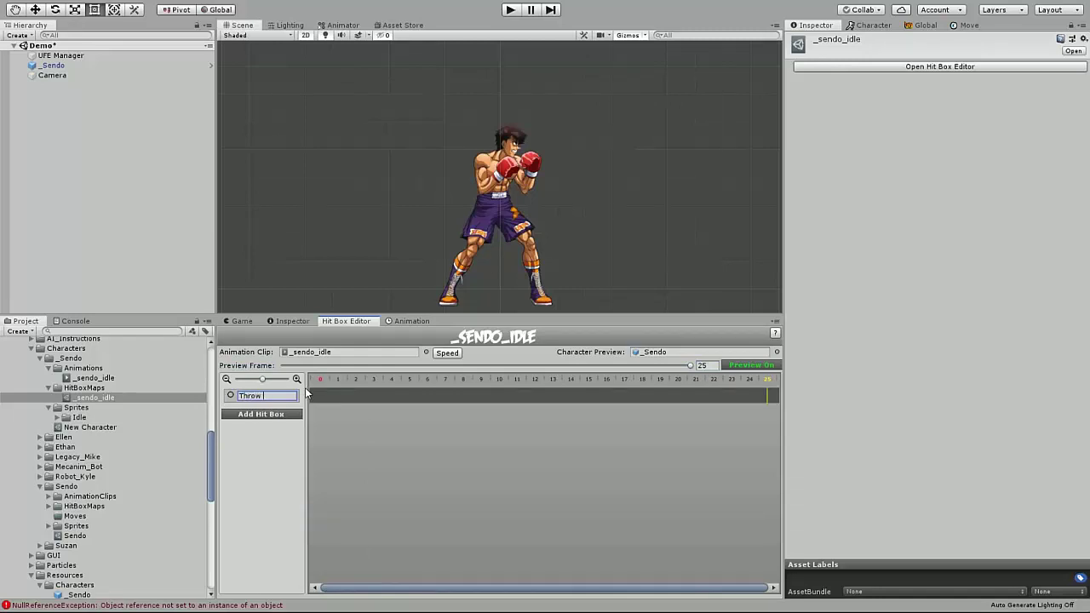
type("Collider")
key("Return")
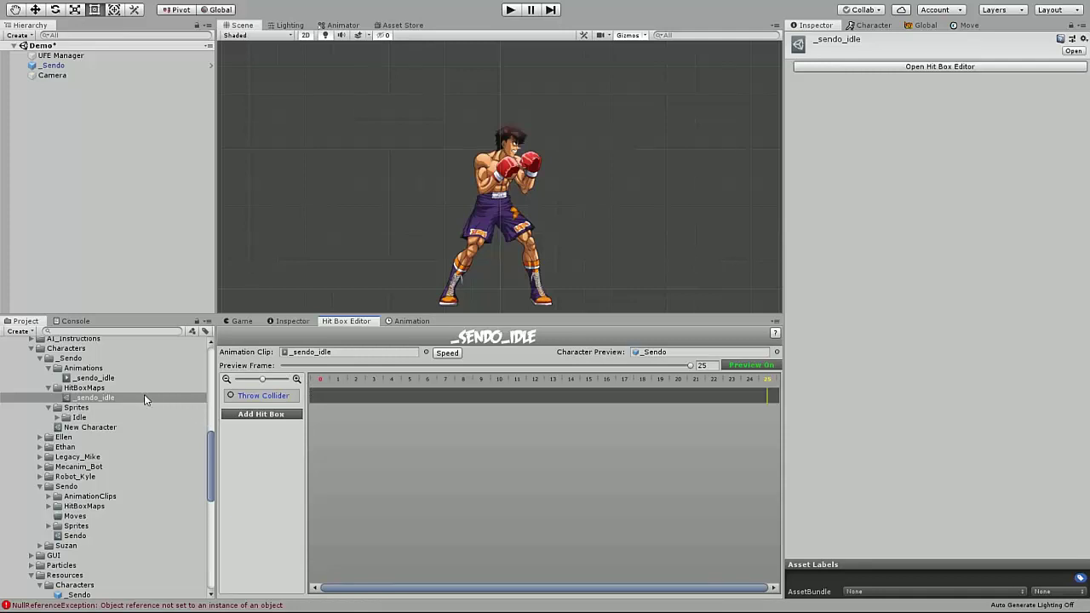
Step: Set the Throw Collider hitbox's collision type to Throw Collider
right_click(257, 395)
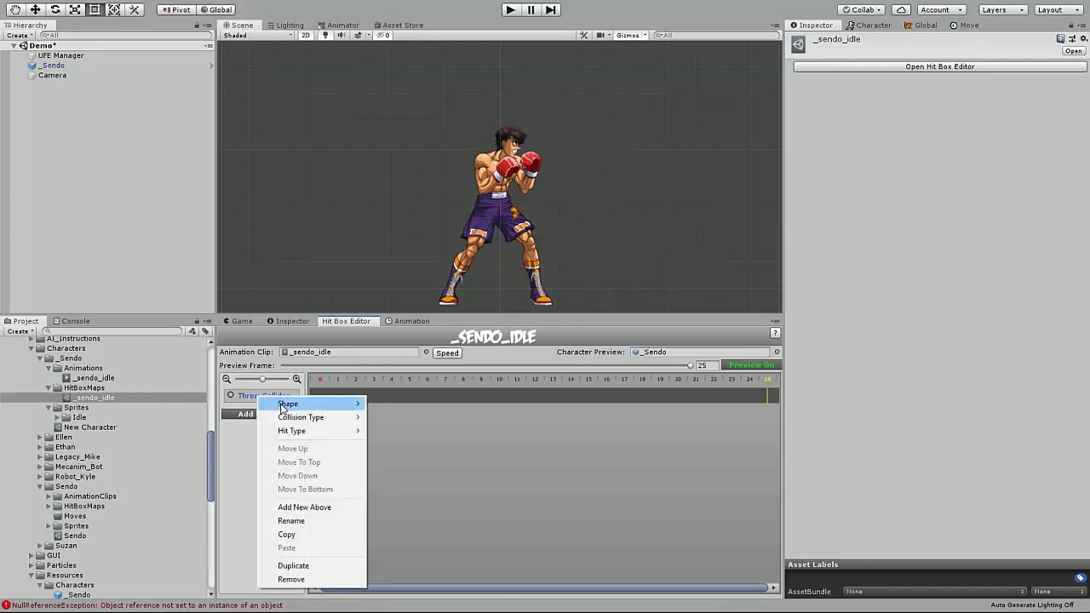
mouse_move(281, 407)
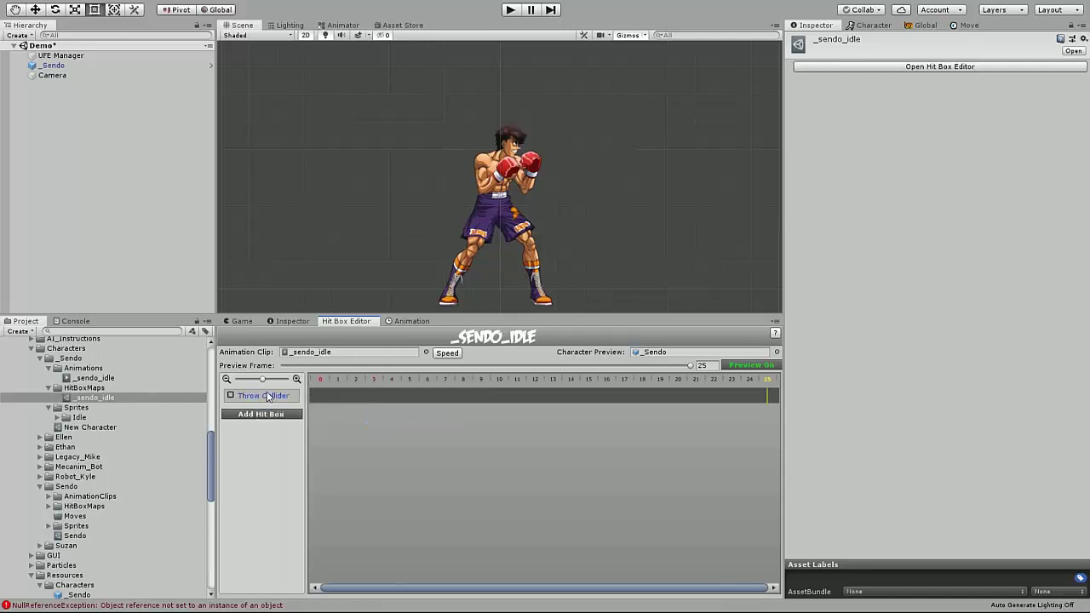
right_click(261, 397)
mouse_move(288, 421)
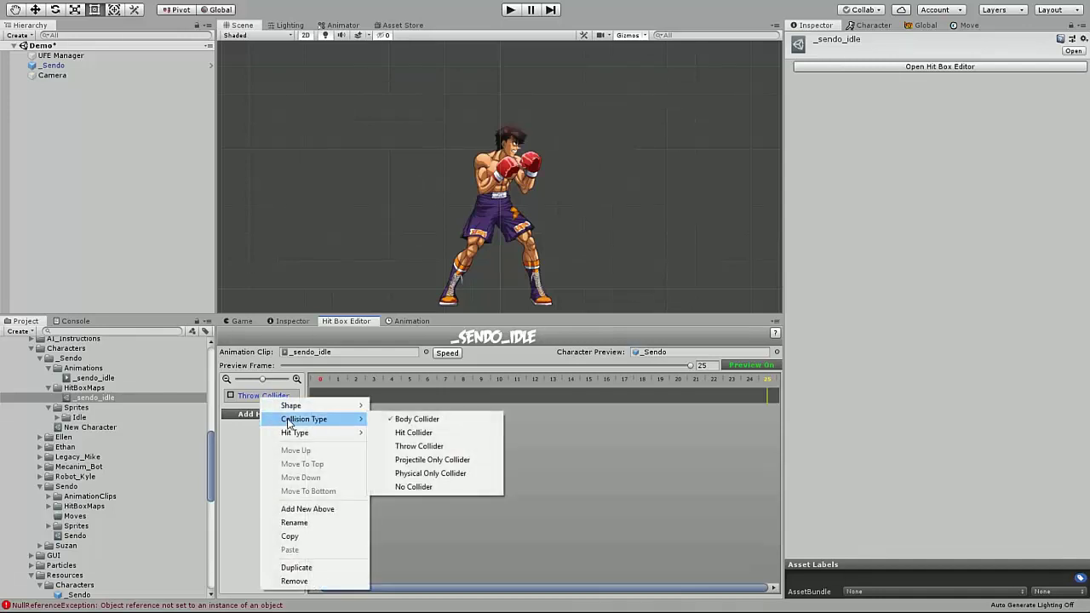
left_click(419, 446)
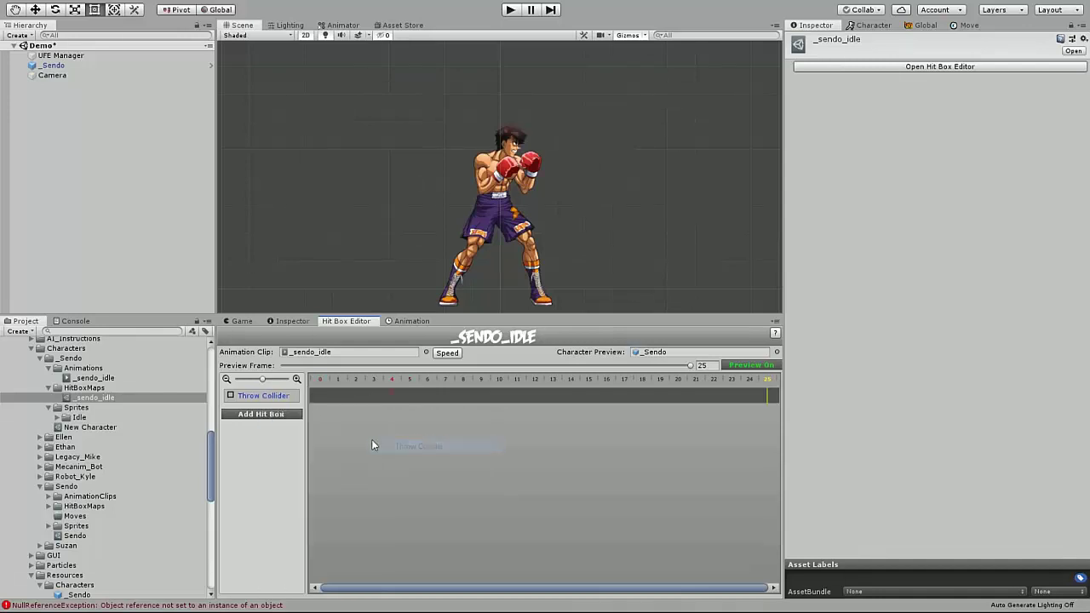
Step: Add an active frame to Throw Collider and stretch it across the whole _sendo_idle clip
right_click(357, 396)
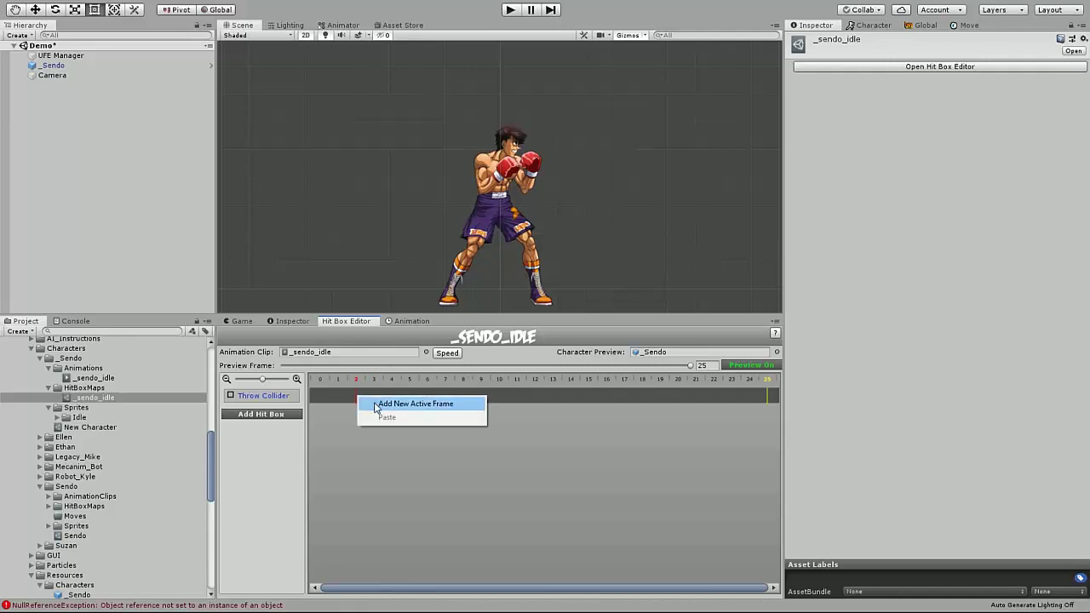
left_click(376, 406)
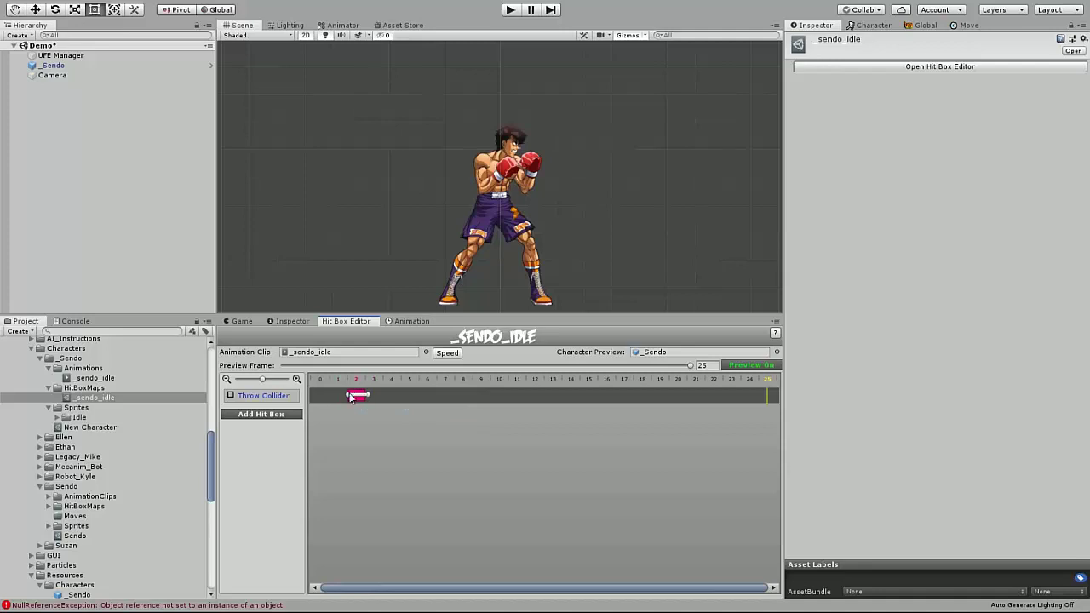
left_click_drag(350, 397, 766, 407)
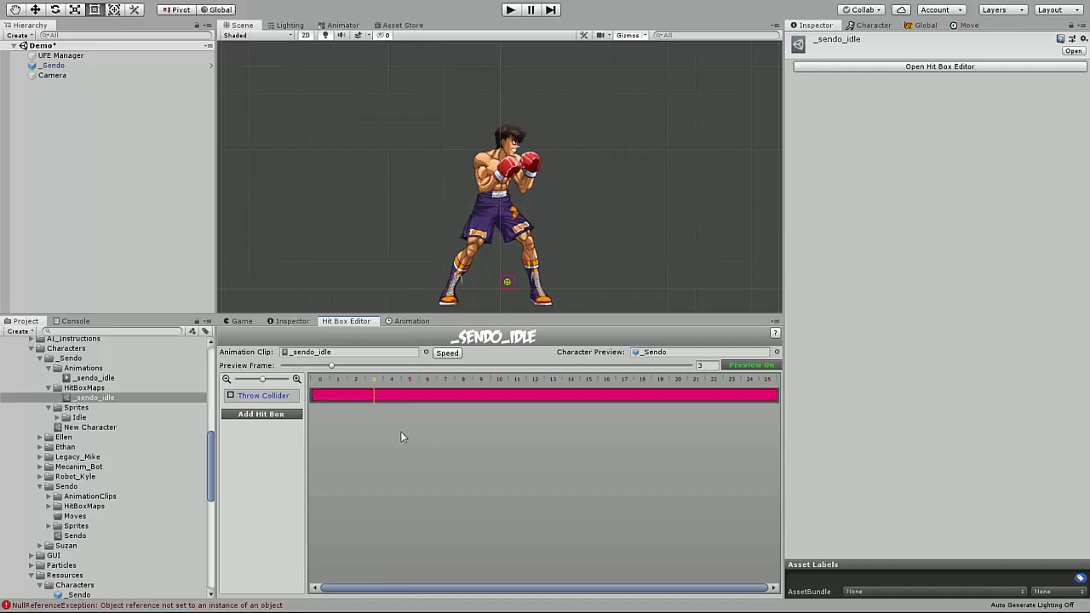
left_click(381, 401)
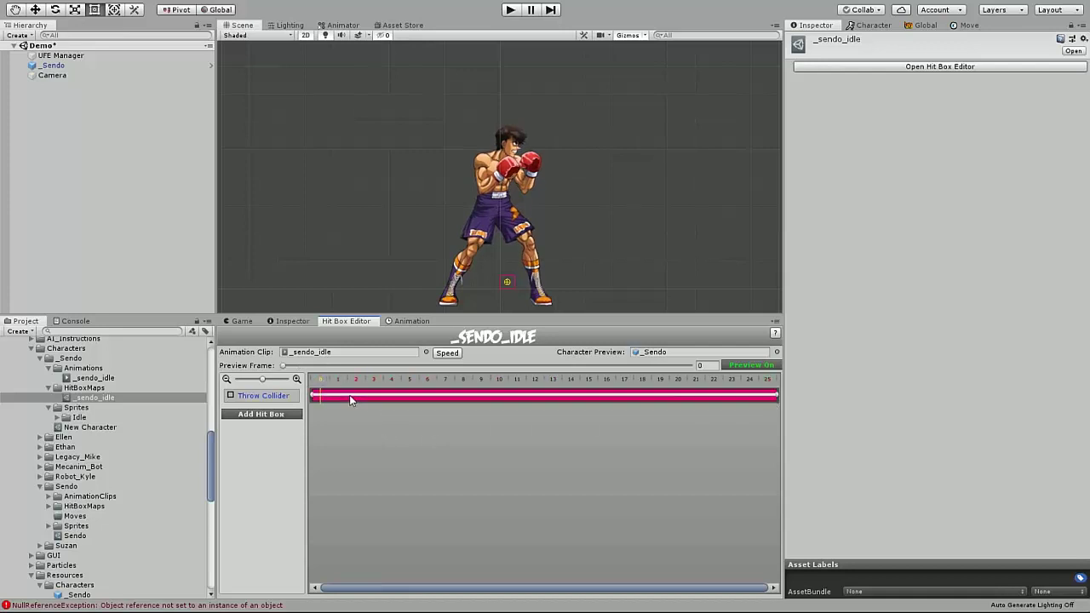
right_click(345, 395)
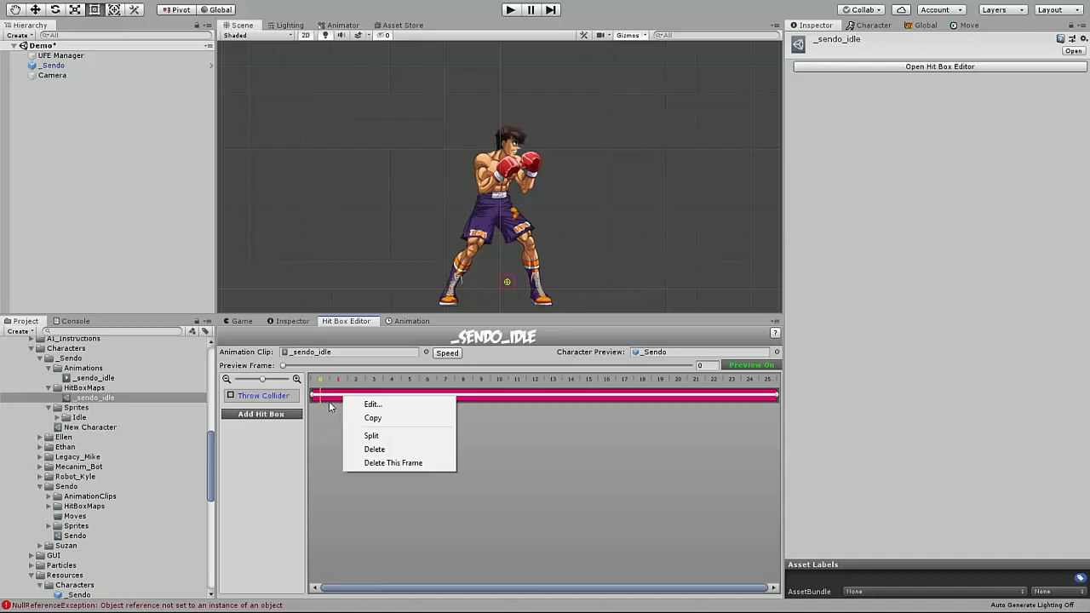
right_click(327, 397)
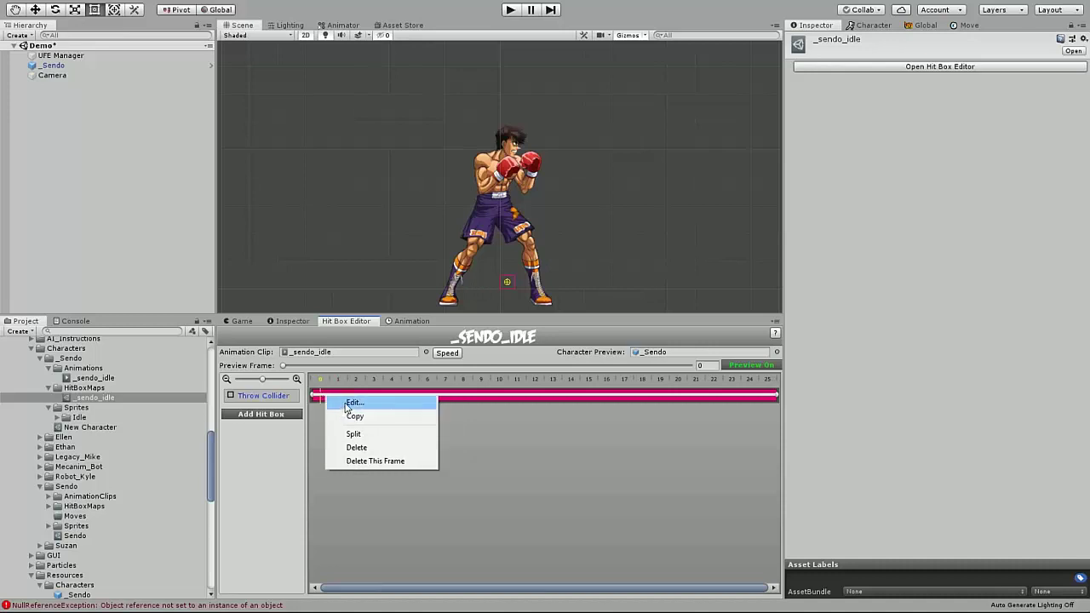
Step: Resize the Throw Collider box to X -1, Y 0, width 2, height 4.75 around the boxer
left_click(345, 403)
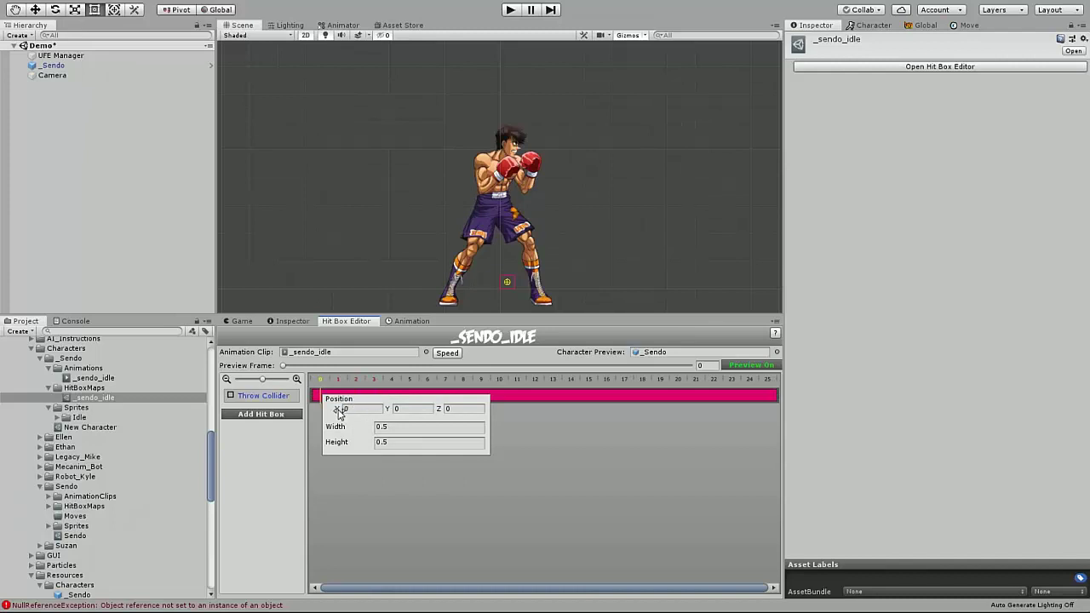
left_click_drag(339, 410, 368, 443)
left_click(390, 409)
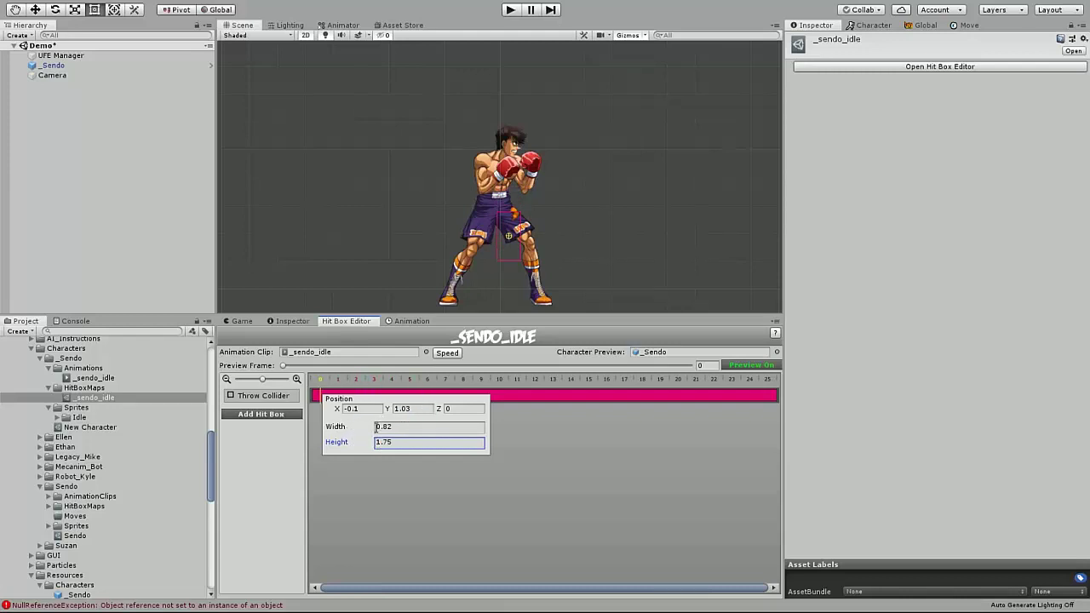
left_click(364, 409)
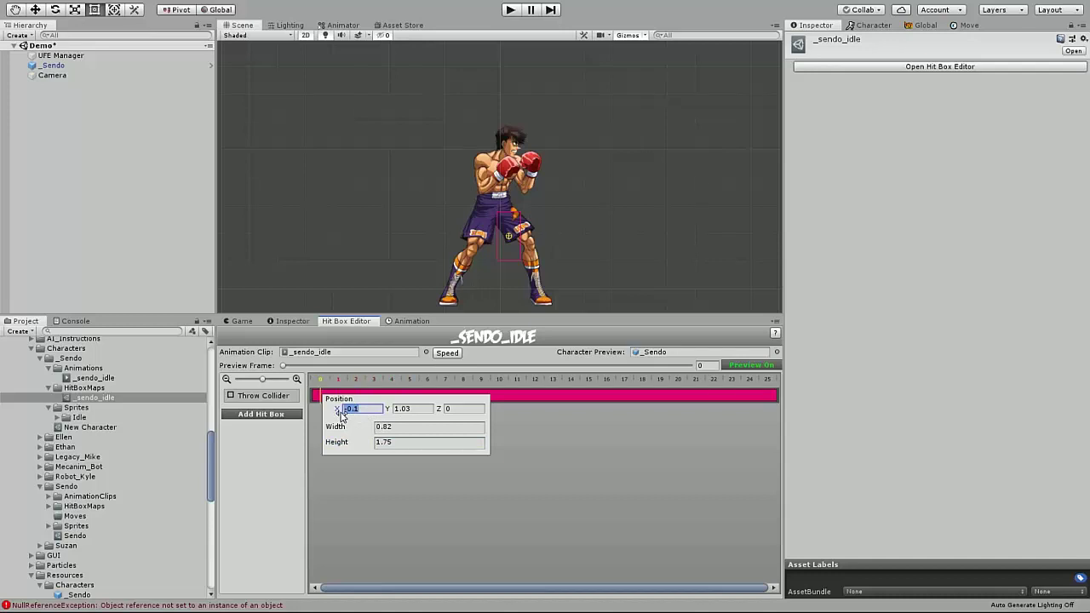
type("-10")
key("BackSpace")
key("Tab")
type("0")
key("Tab")
key("Tab")
type("2")
key("Tab")
type("4.75")
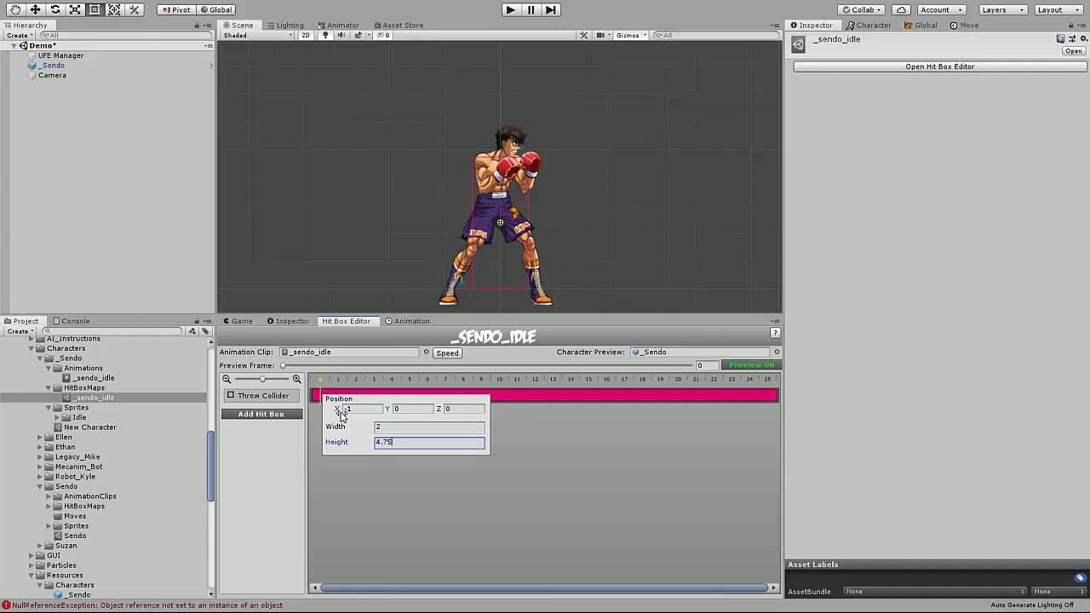
left_click(442, 542)
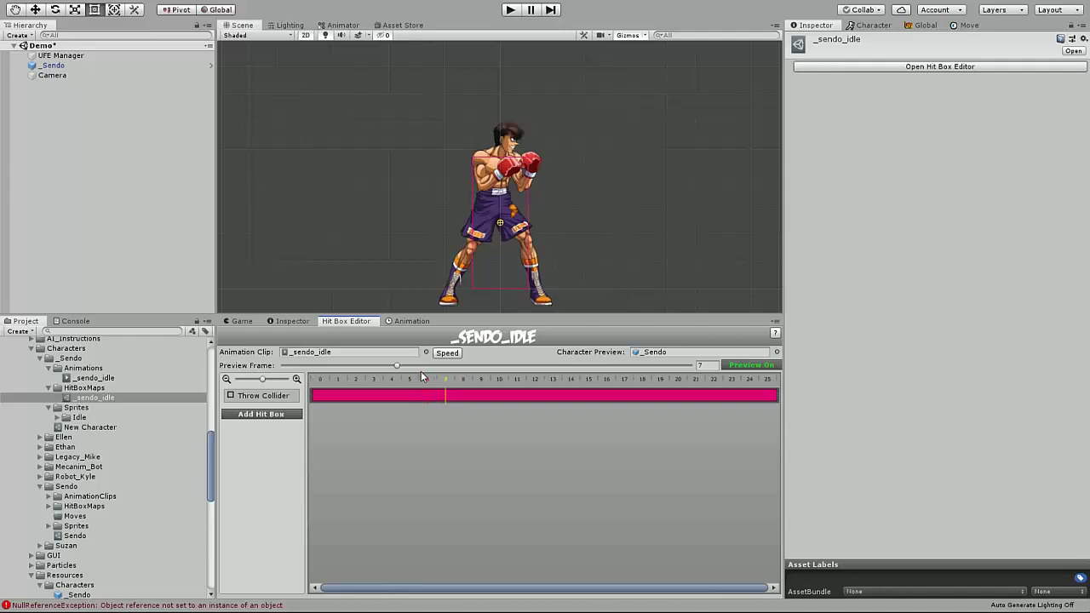
Step: Copy and paste the Throw Collider, then switch the duplicate to Body Collider
right_click(253, 399)
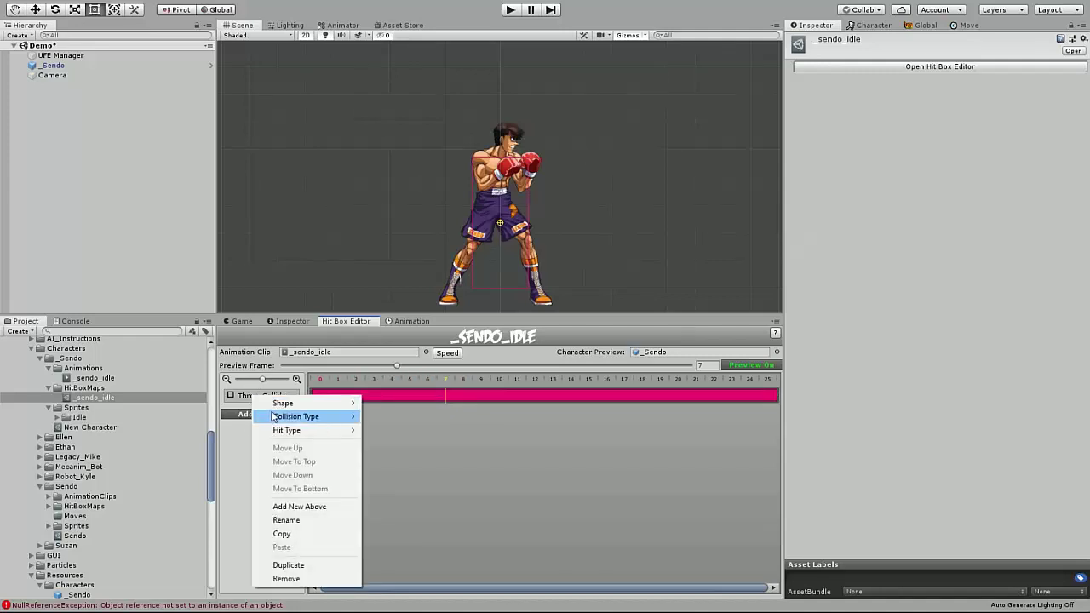
left_click(291, 519)
right_click(259, 398)
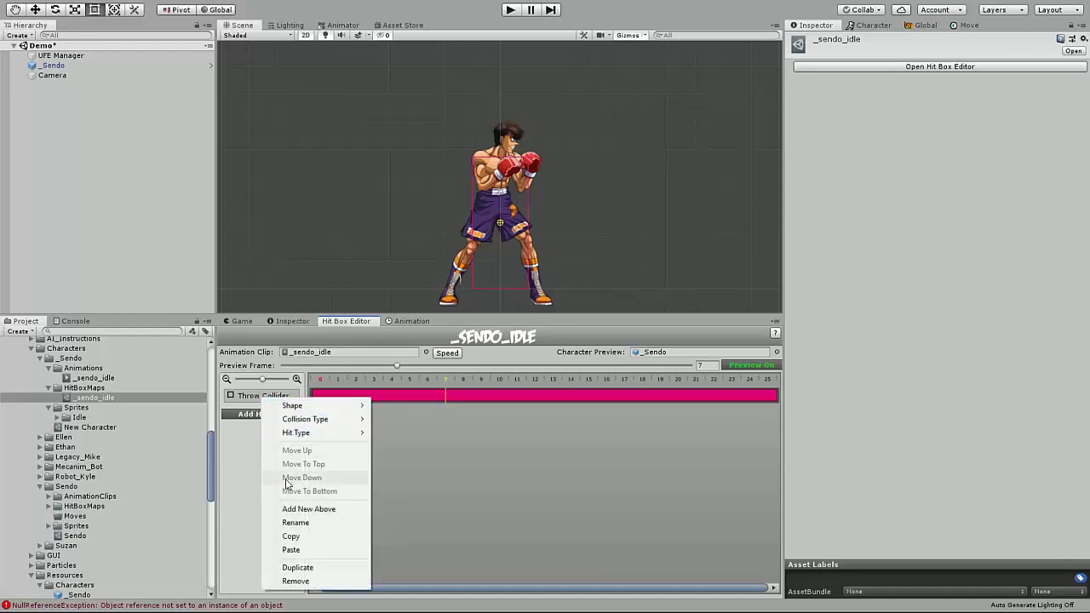
left_click(297, 549)
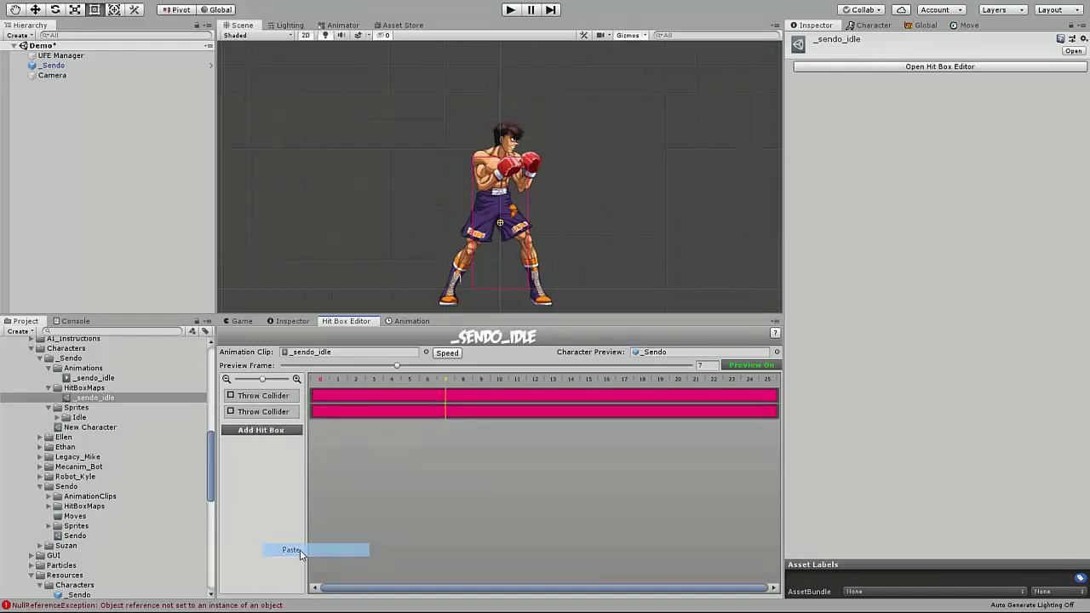
right_click(267, 416)
mouse_move(307, 433)
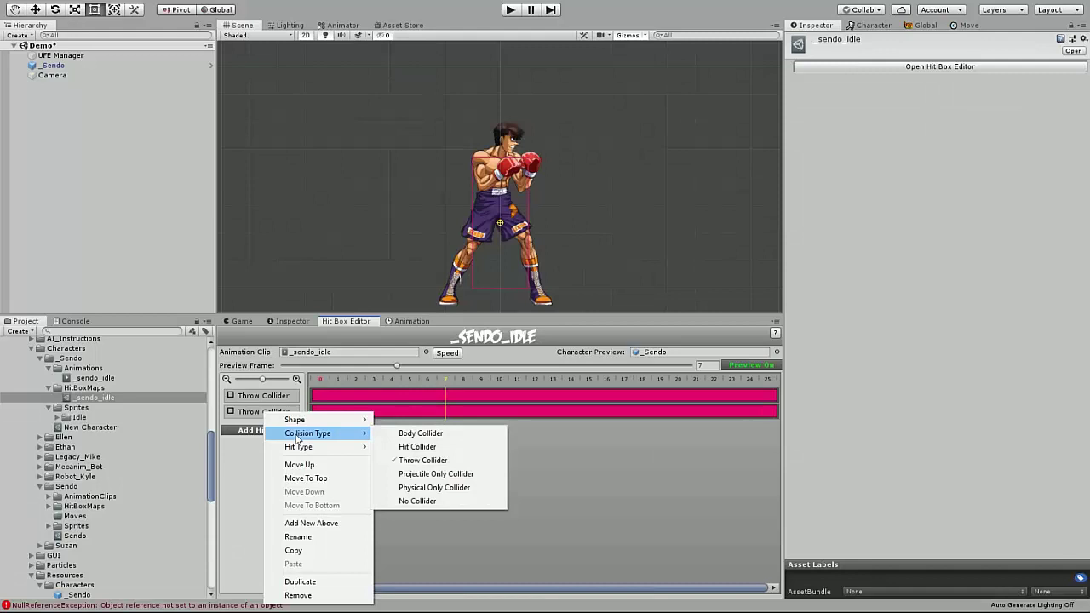
left_click(410, 433)
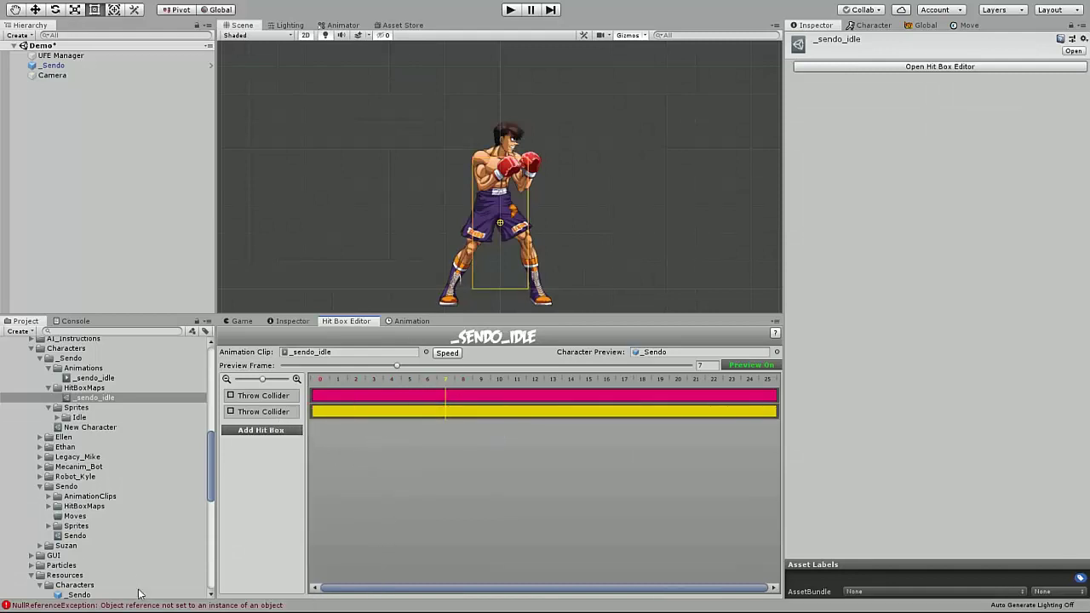
Step: Add a rectangular Hit Collider hitbox and name it Head HitBox
left_click(267, 432)
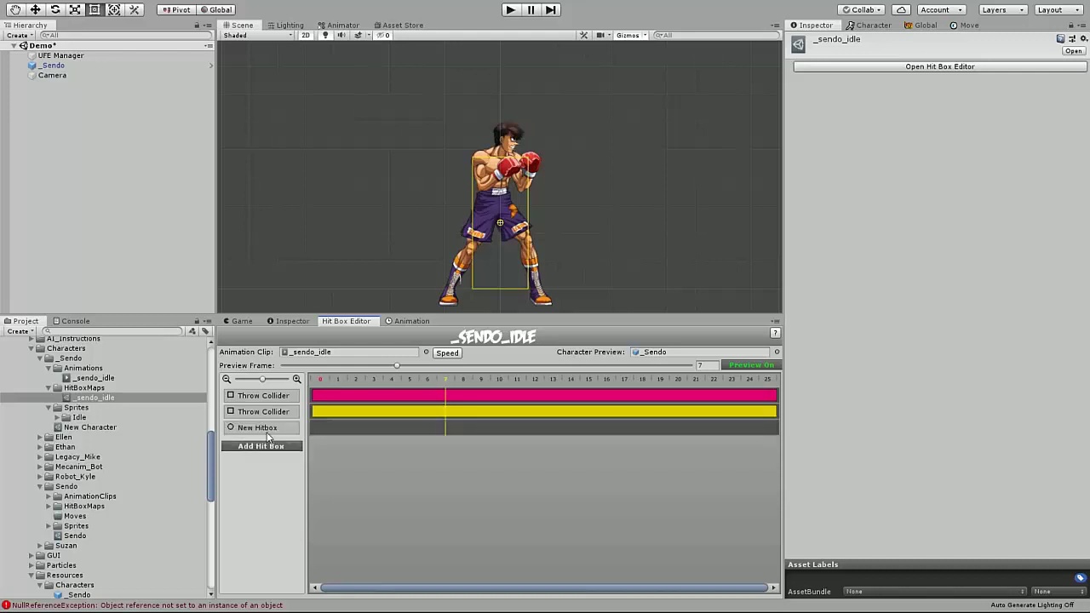
right_click(256, 433)
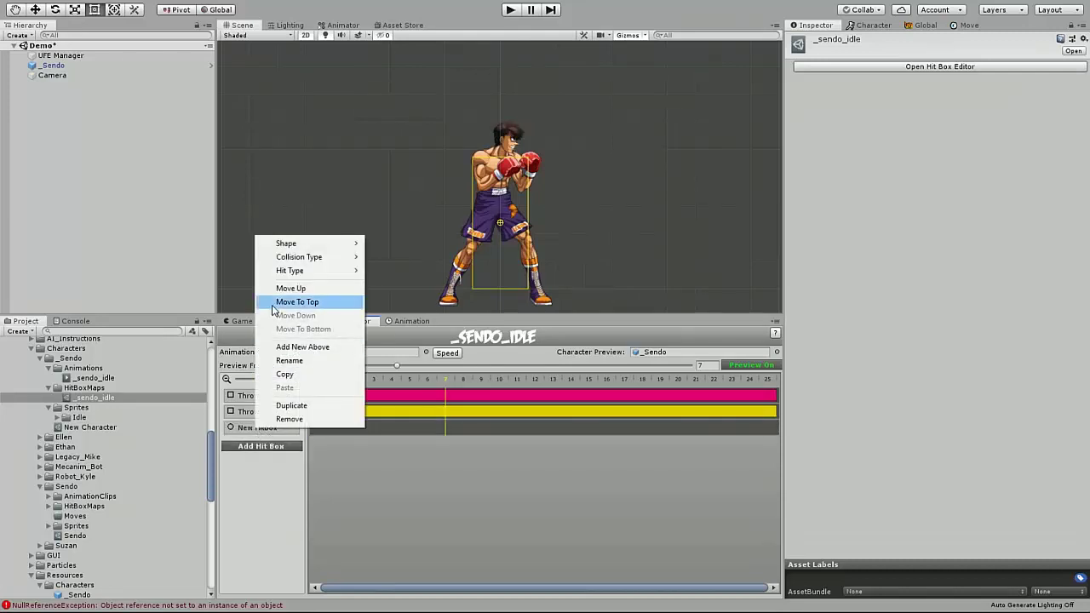
mouse_move(289, 246)
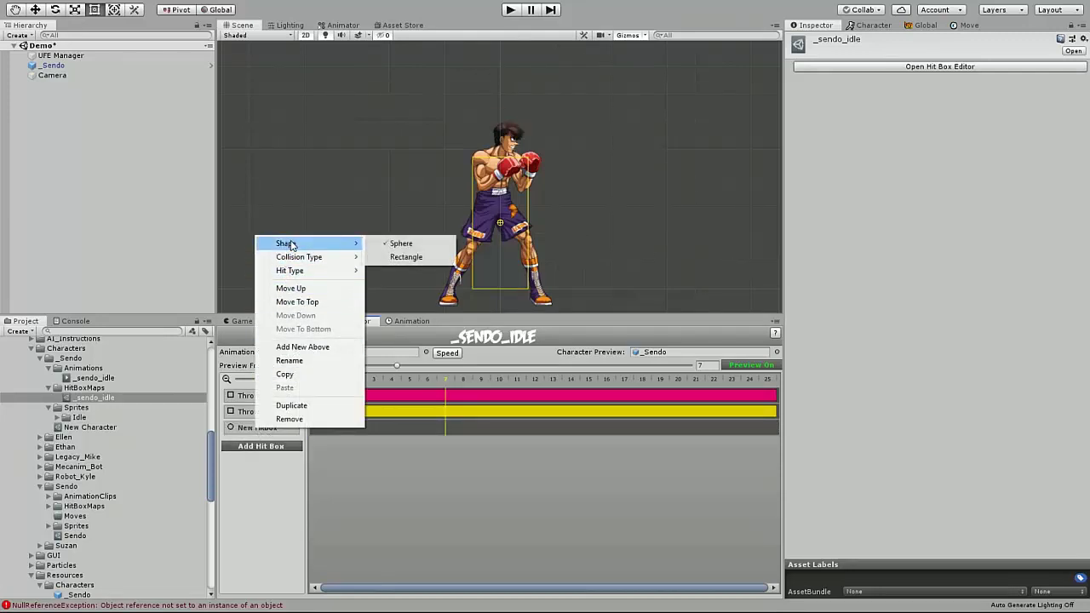
left_click(406, 256)
right_click(249, 434)
mouse_move(277, 259)
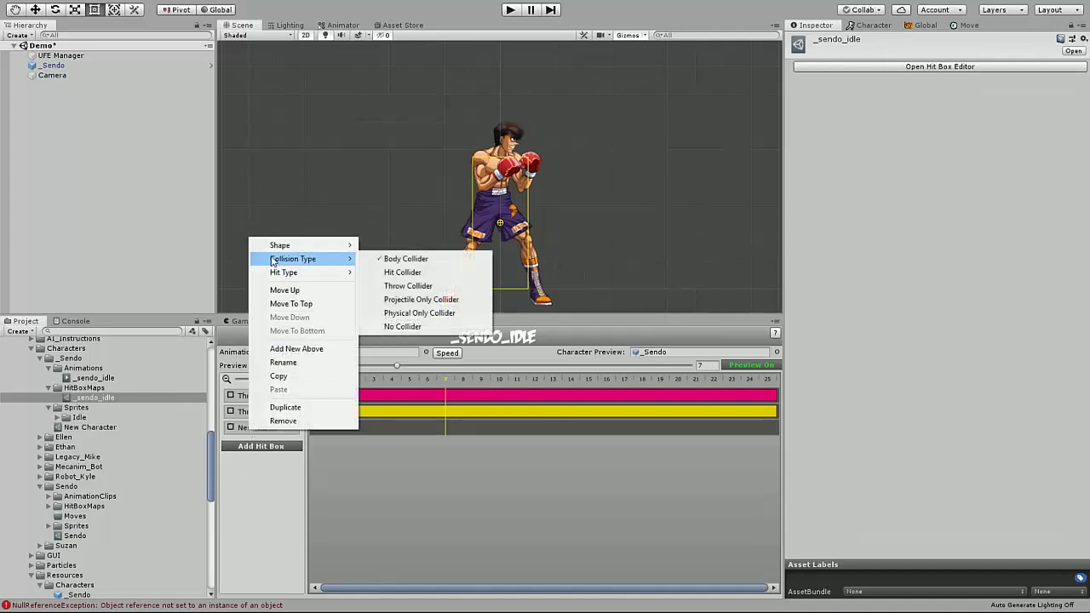
left_click(394, 273)
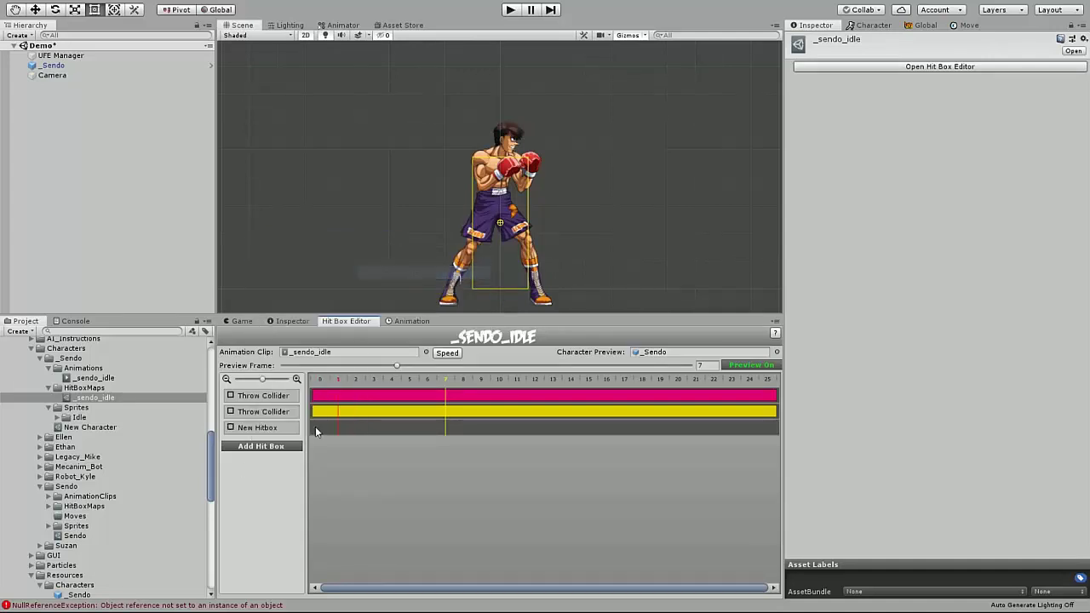
right_click(262, 434)
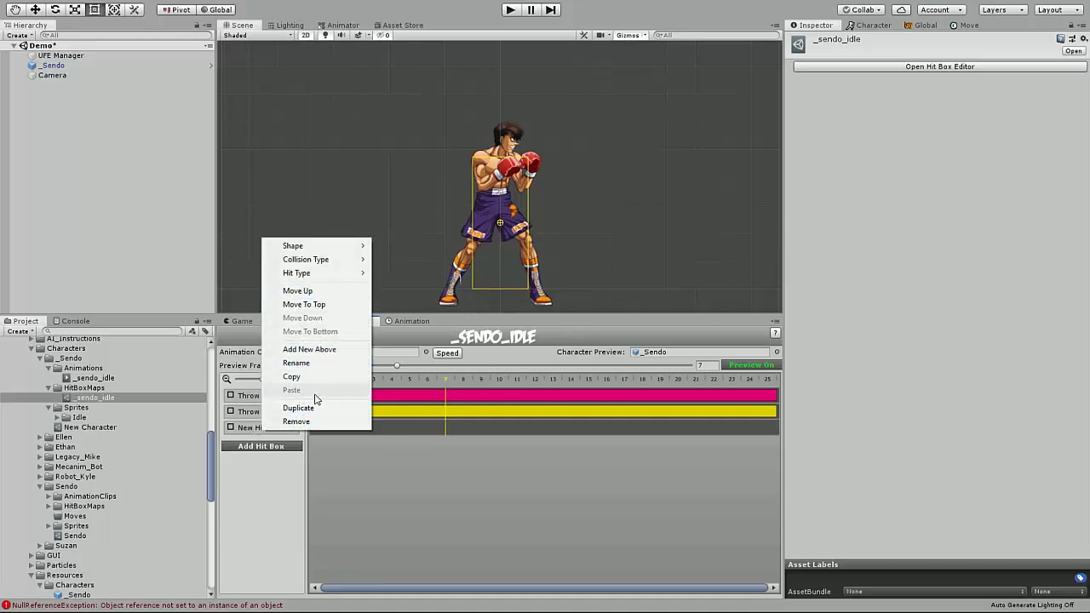
left_click(297, 363)
type("Head")
key("Return")
Step: Give Head HitBox active frames 0–7 at X -0.15, Y 4.82, width 0.86, height 0.95
right_click(332, 429)
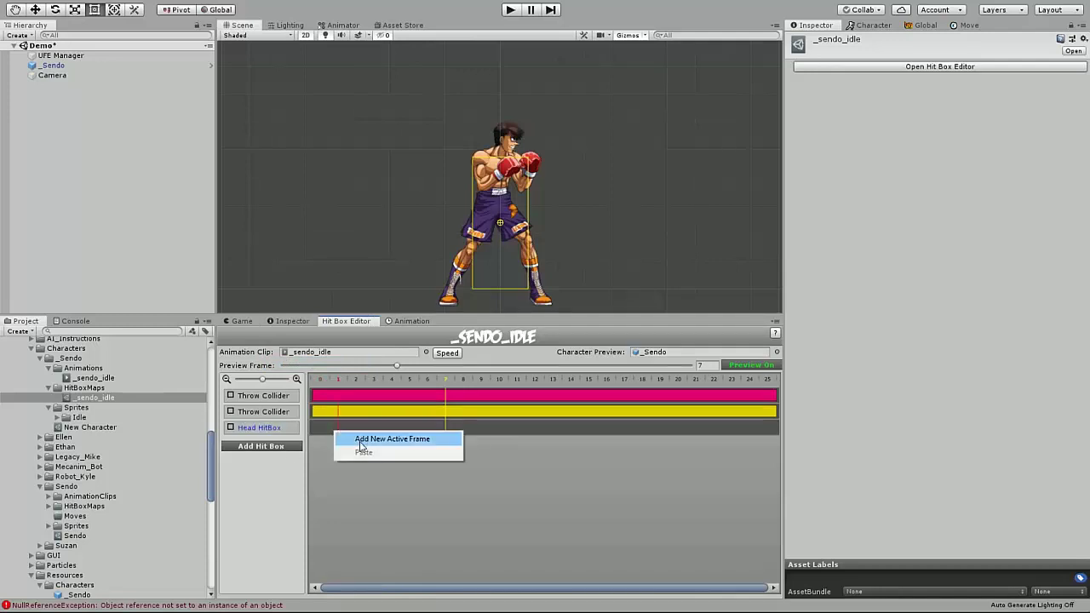
left_click(375, 438)
mouse_move(327, 430)
left_mouse_down()
mouse_move(311, 429)
mouse_move(439, 427)
left_mouse_up()
right_click(382, 437)
left_click(384, 439)
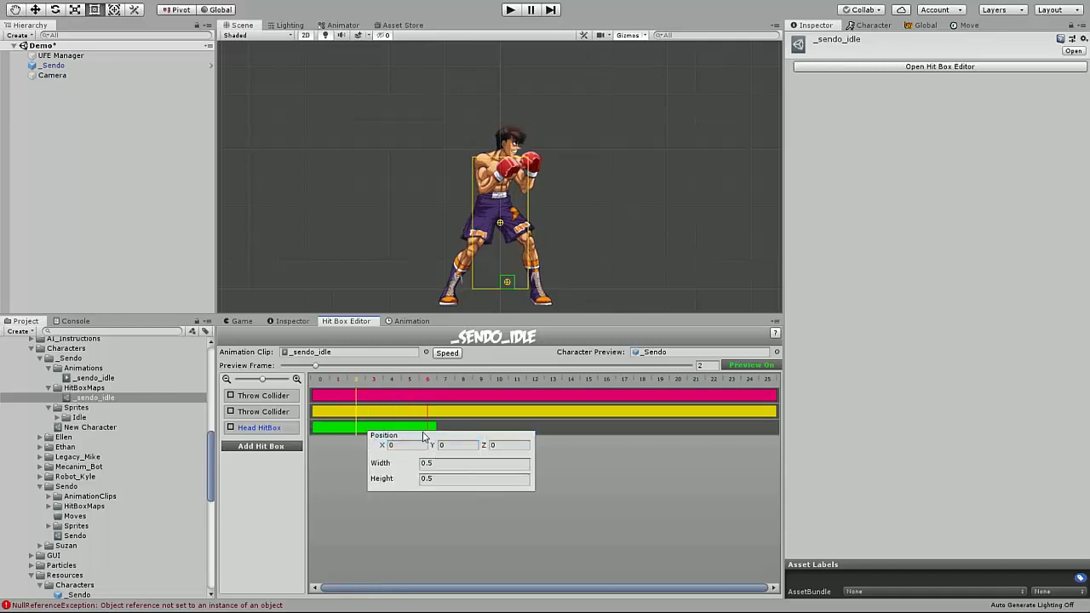
left_click(403, 443)
type("-0.15")
key("Tab")
type("4.82")
key("Tab")
key("Tab")
type("0.86")
key("Tab")
type("0.95")
key("Return")
left_click(416, 445)
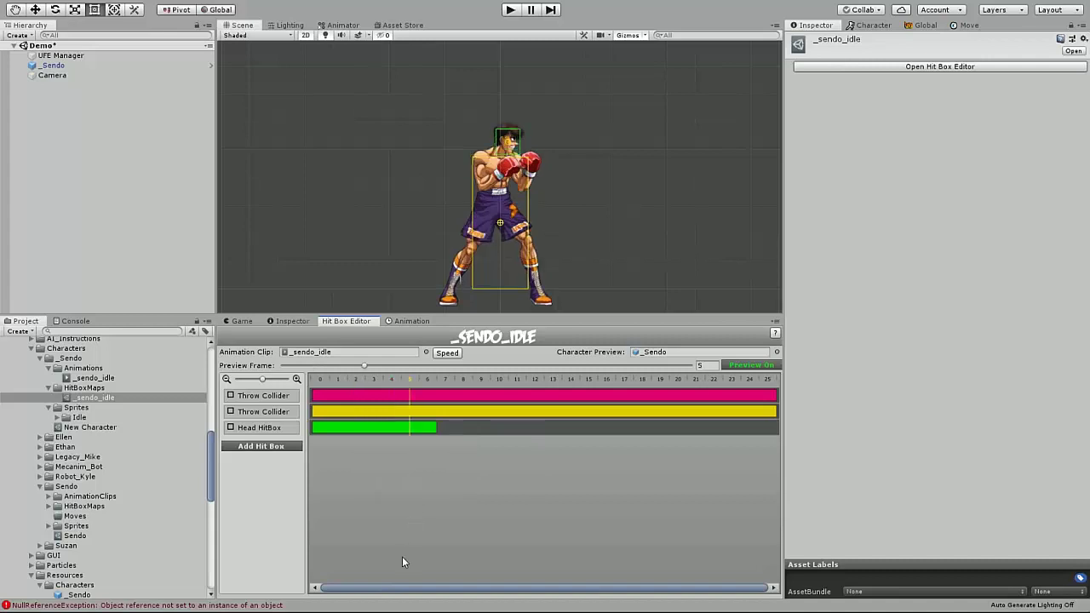
Step: Add a fourth hitbox with Rectangle shape and Hit Collider type
left_click(263, 446)
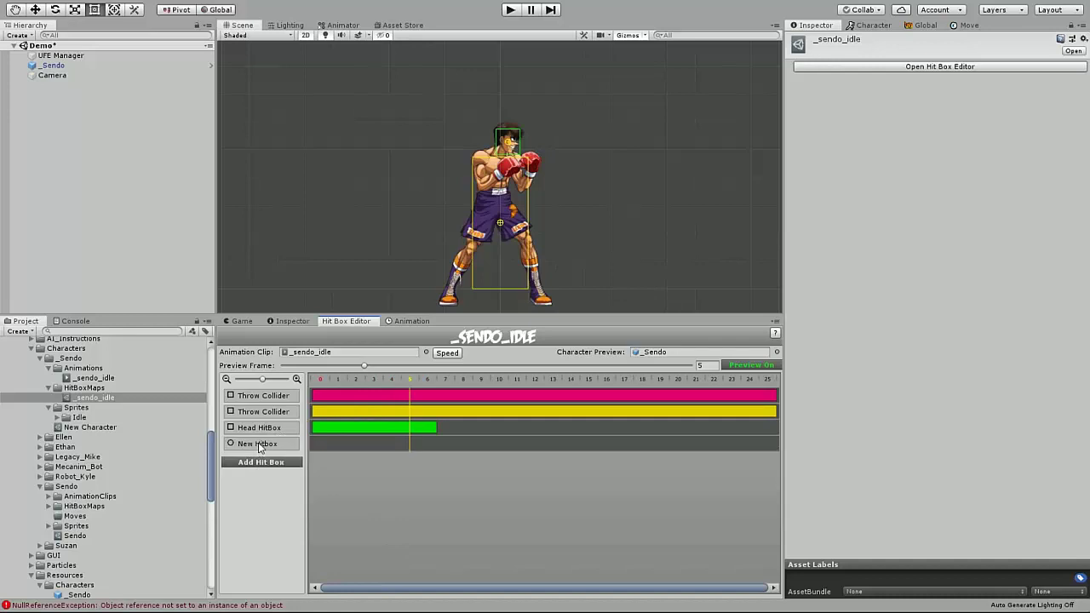
right_click(259, 447)
mouse_move(341, 258)
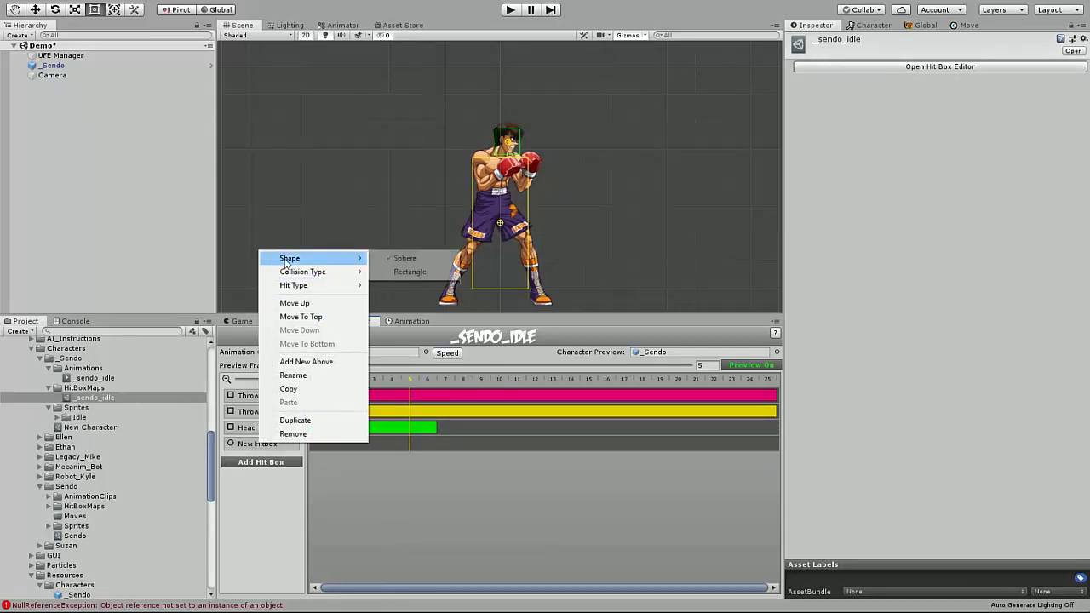
left_click(407, 272)
right_click(258, 448)
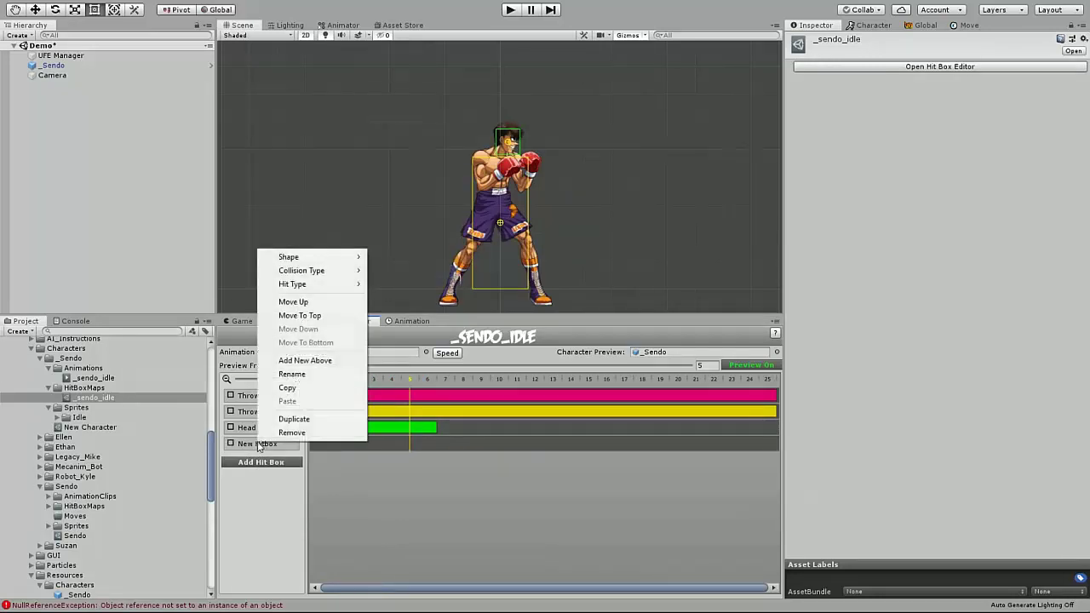
mouse_move(311, 255)
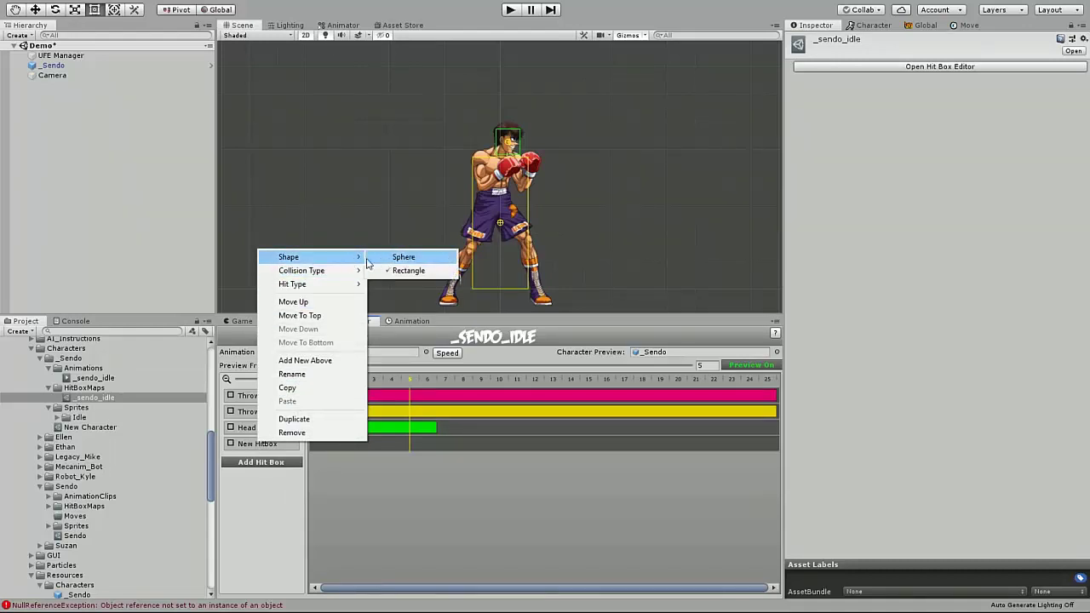
mouse_move(348, 277)
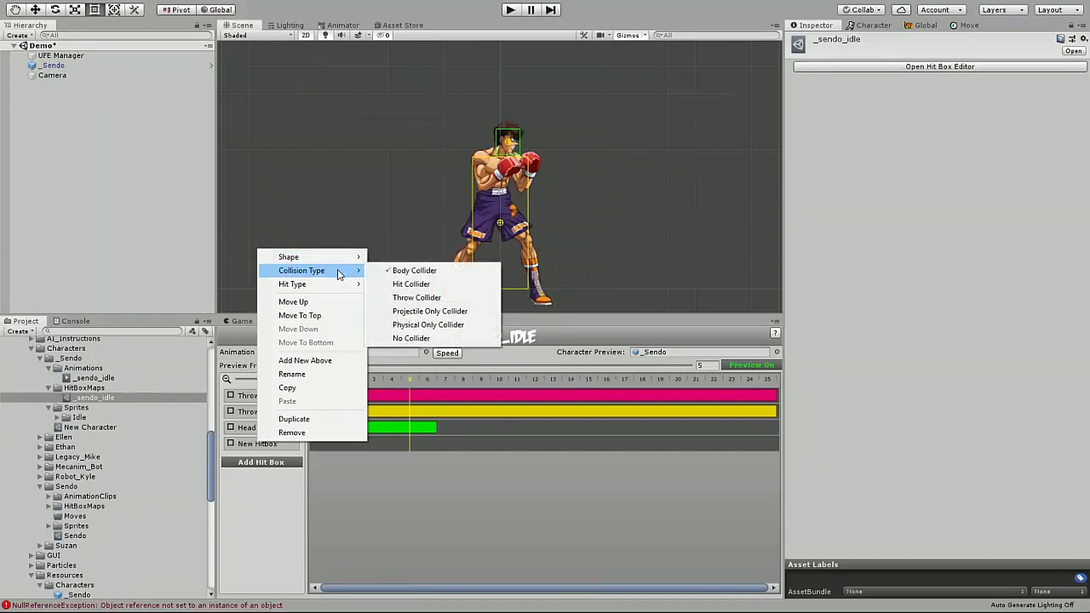
left_click(411, 284)
Step: Give the new hitbox early active frames at X -0.82, Y 3.53, width 1.7, height 1.28
right_click(334, 443)
left_click(390, 451)
left_click_drag(327, 443, 432, 447)
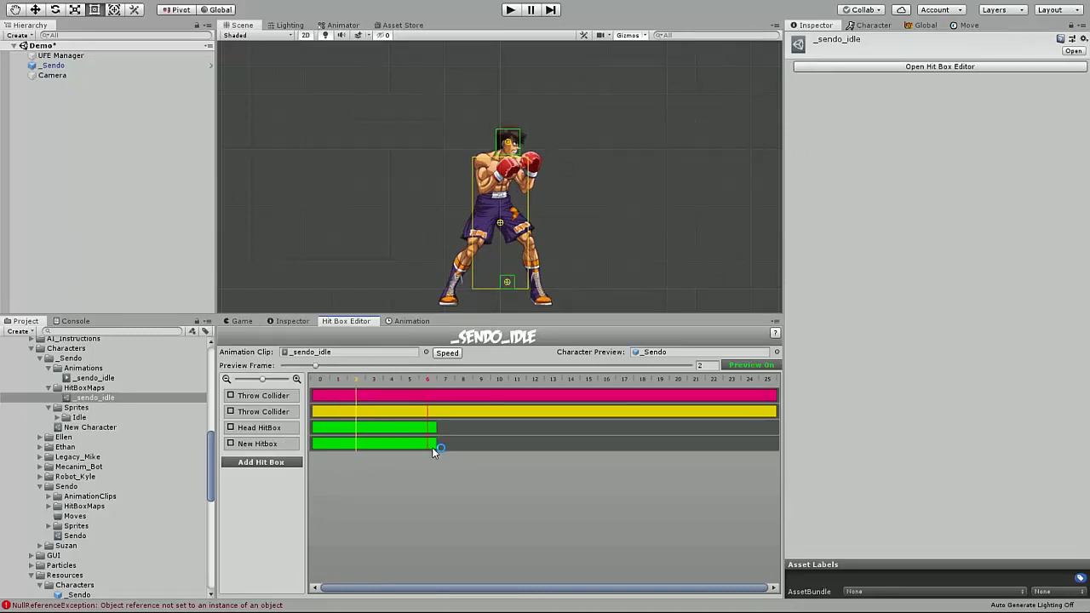
right_click(332, 444)
left_click(359, 450)
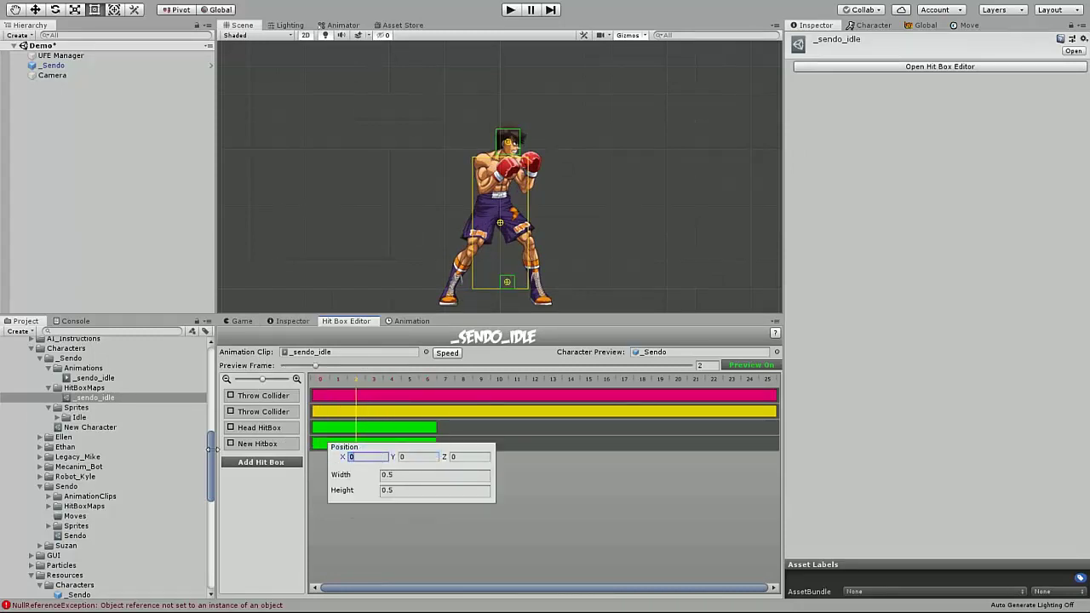
type("-0.82")
key("Tab")
type("3.53")
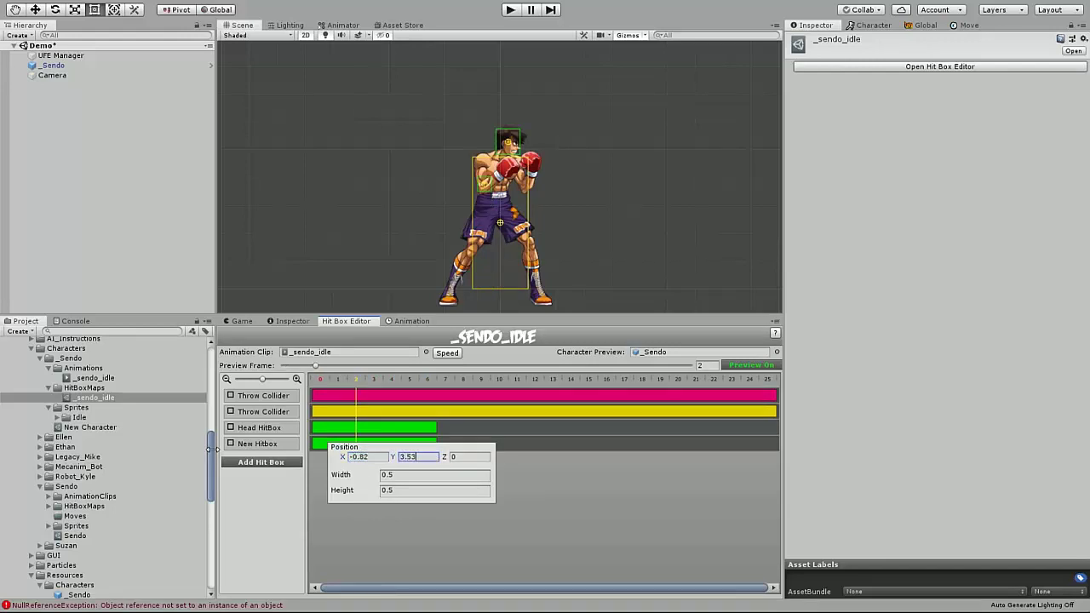
key("Tab")
key("Tab")
type("1.7")
key("Tab")
type("1.28")
key("Return")
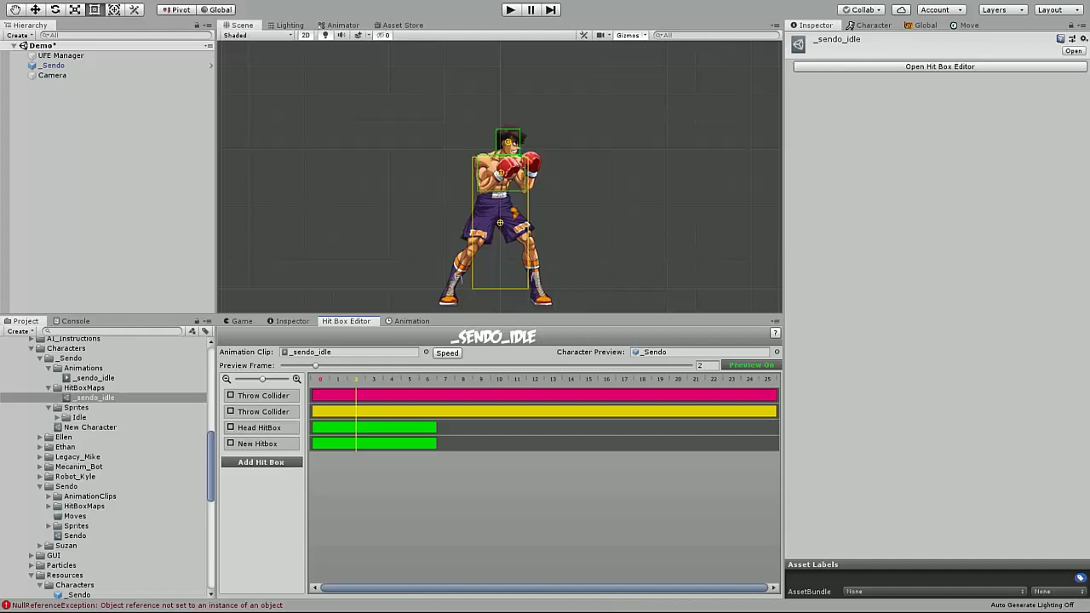
Step: Copy the Head HitBox frame range, paste it at frame 9, and extend it to frame 25
mouse_move(315, 365)
left_mouse_down()
mouse_move(293, 365)
mouse_move(548, 363)
mouse_move(405, 359)
mouse_move(526, 364)
mouse_move(453, 368)
mouse_move(487, 369)
left_mouse_up()
mouse_move(488, 370)
left_mouse_down()
mouse_move(505, 370)
mouse_move(474, 375)
left_mouse_up()
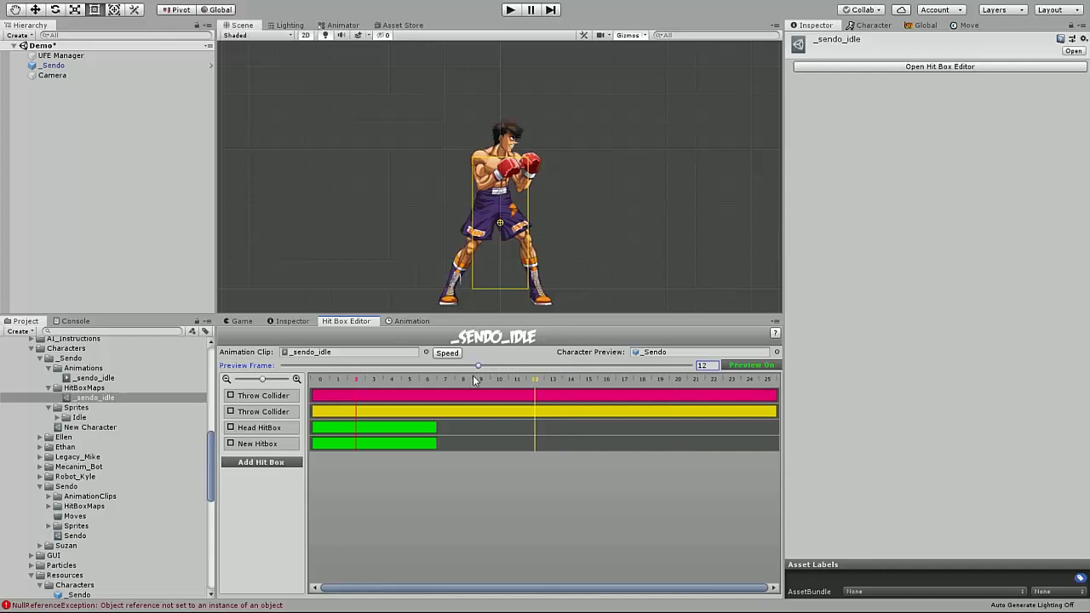
left_click(375, 427)
right_click(375, 429)
left_click(400, 450)
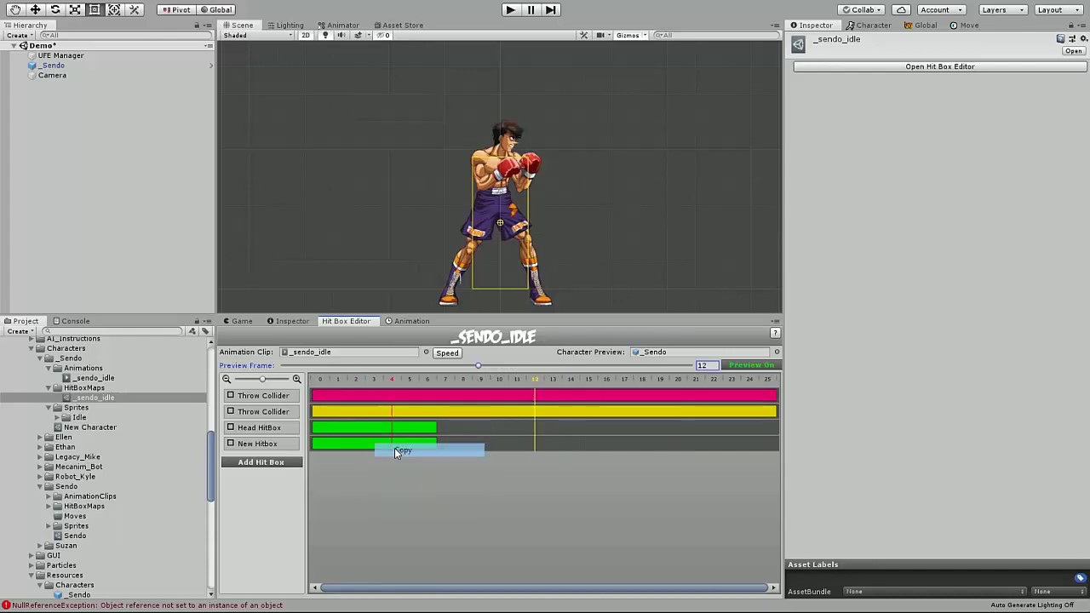
right_click(483, 431)
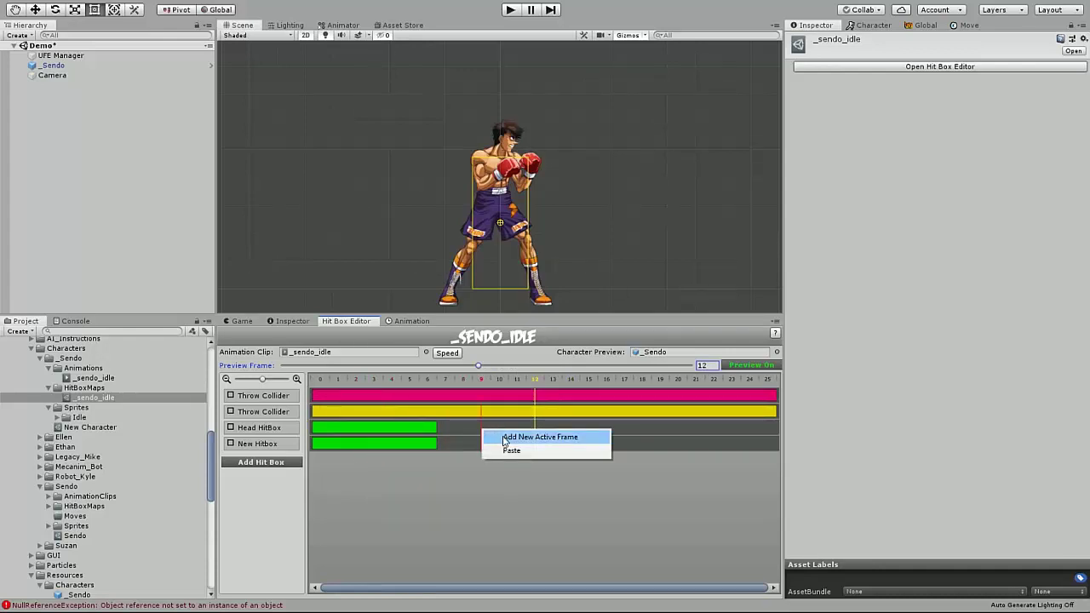
left_click(510, 450)
left_click_drag(468, 428, 443, 428)
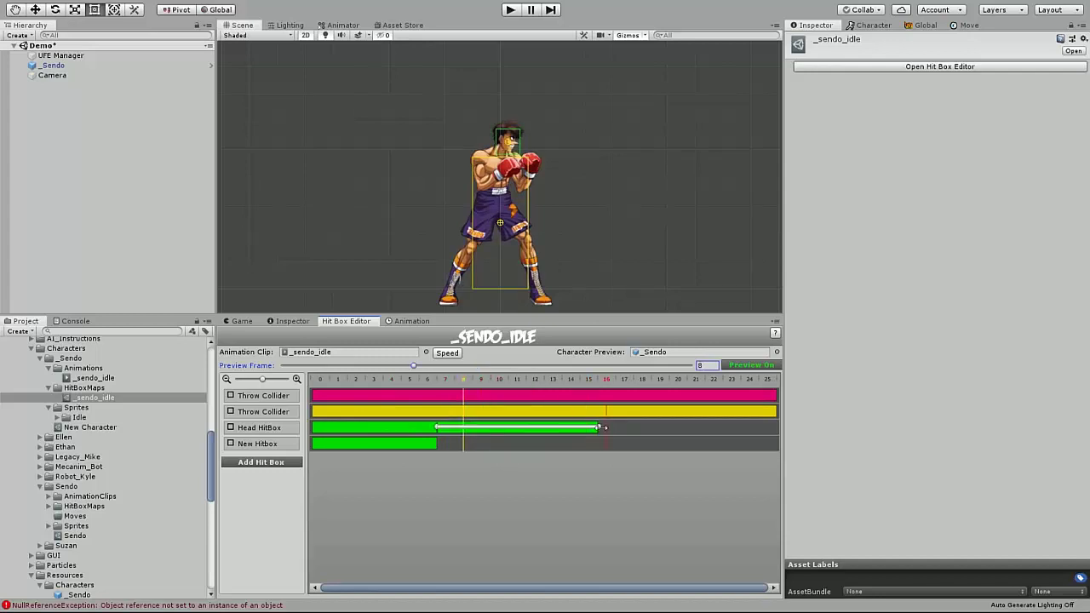
left_click_drag(599, 428, 773, 435)
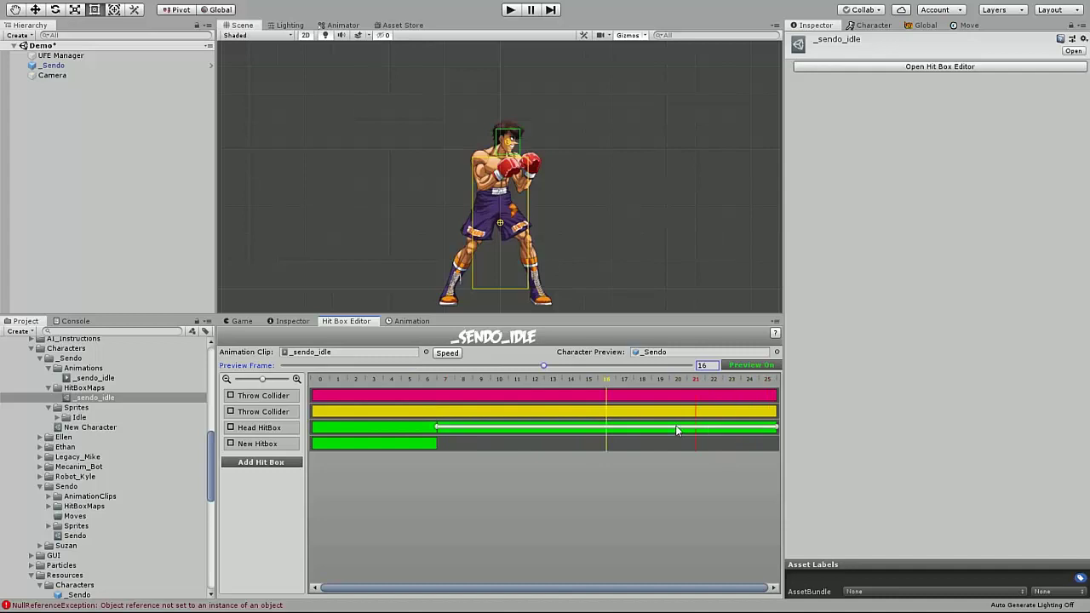
Step: Set the extended head segment to X -0.25, Y 4.92, width 0.86, height 0.92
right_click(545, 430)
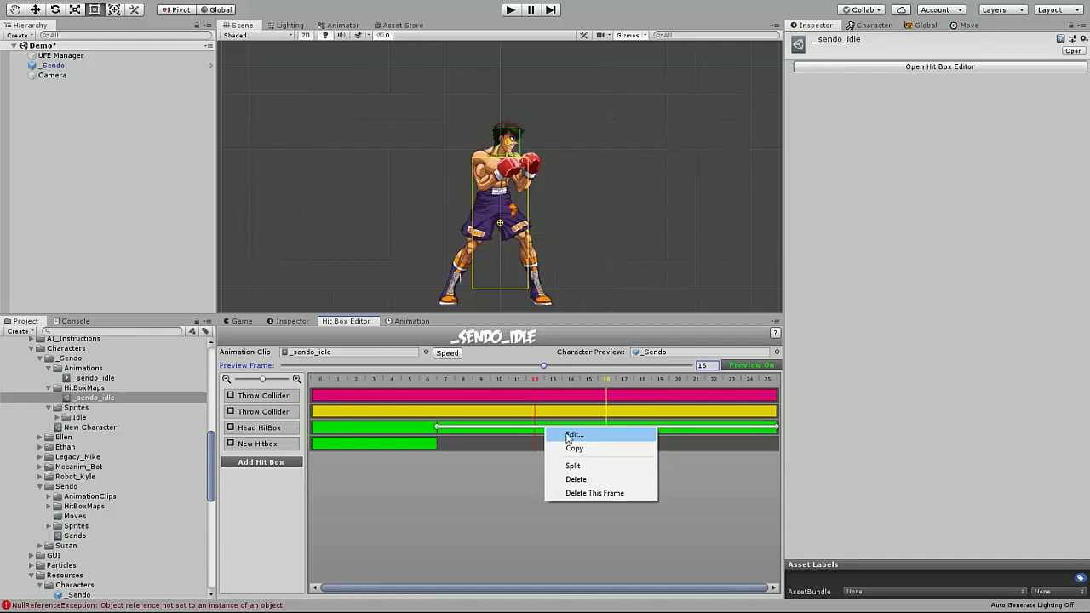
left_click(572, 435)
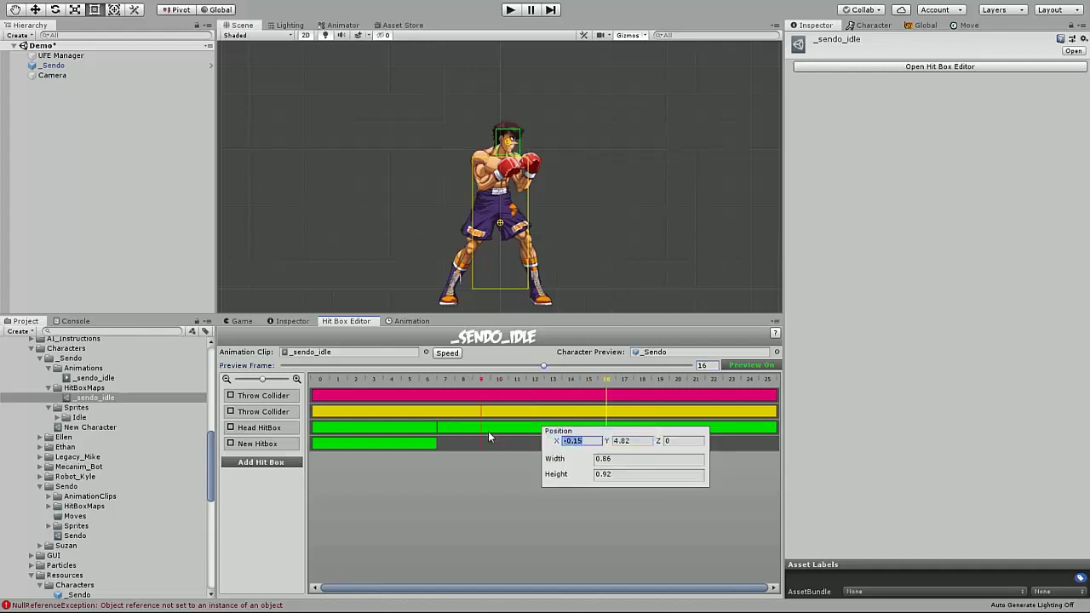
type("-0.25")
key("Tab")
type("4.92")
key("Tab")
key("Tab")
type("0.86")
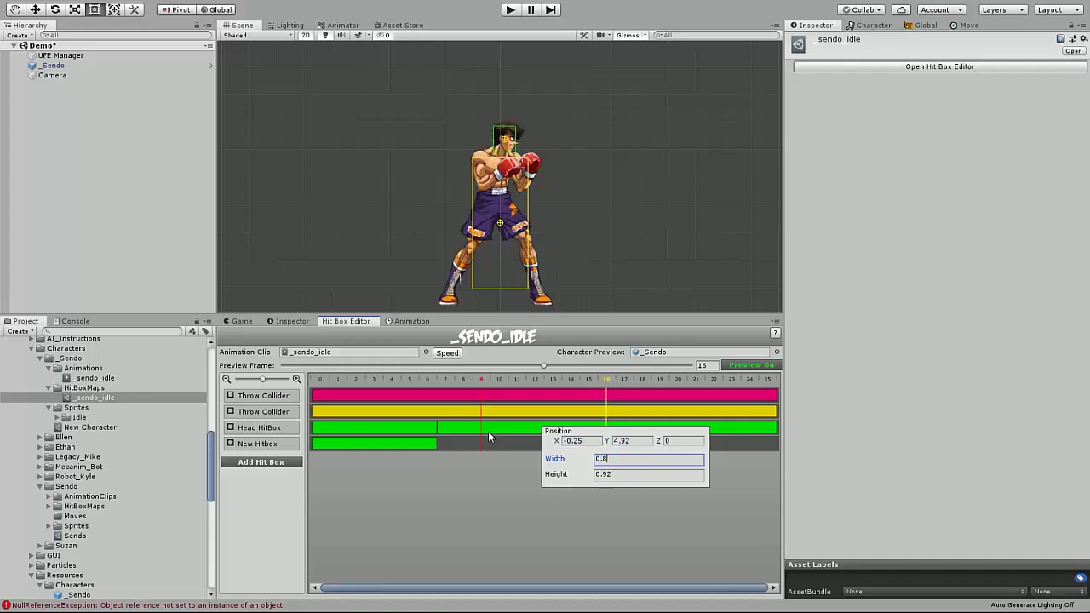
key("Tab")
type("0.92")
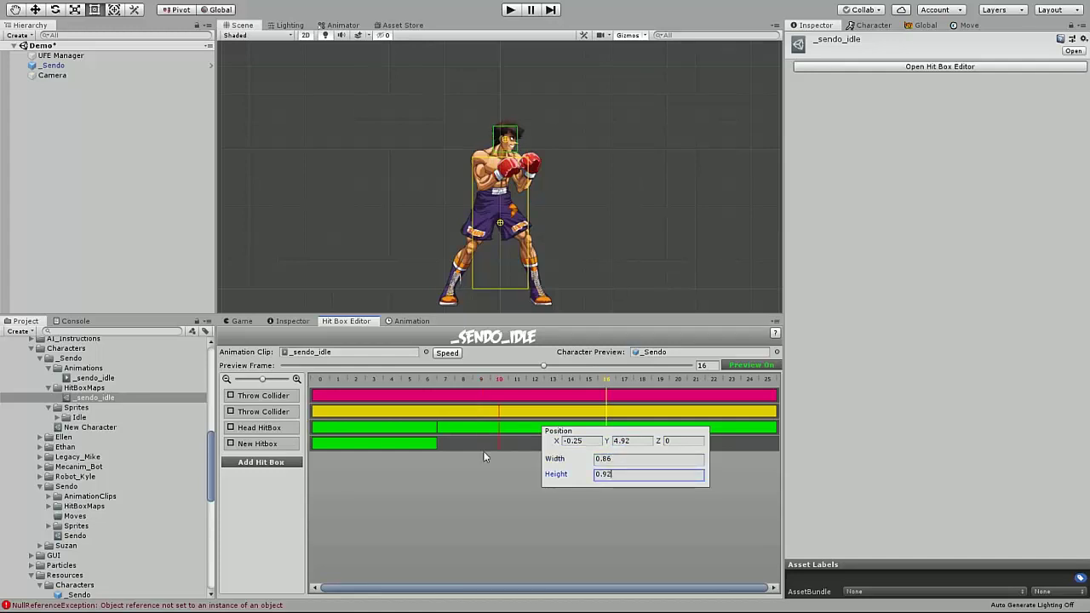
left_click(467, 460)
Step: Copy the New Hitbox segment, paste it at frame 10, and stretch it to the timeline end
right_click(411, 444)
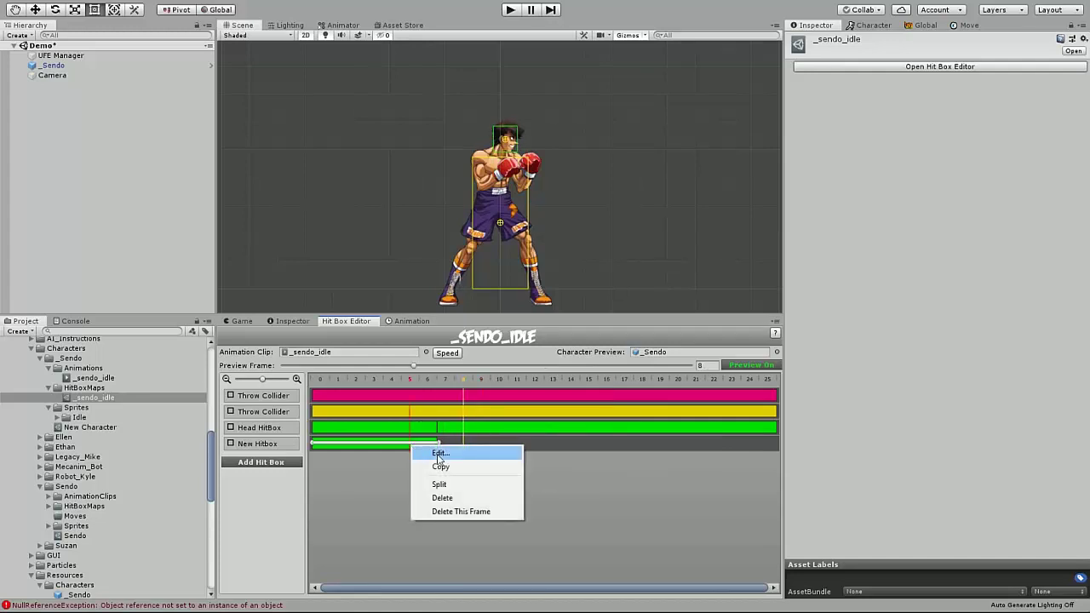
left_click(441, 467)
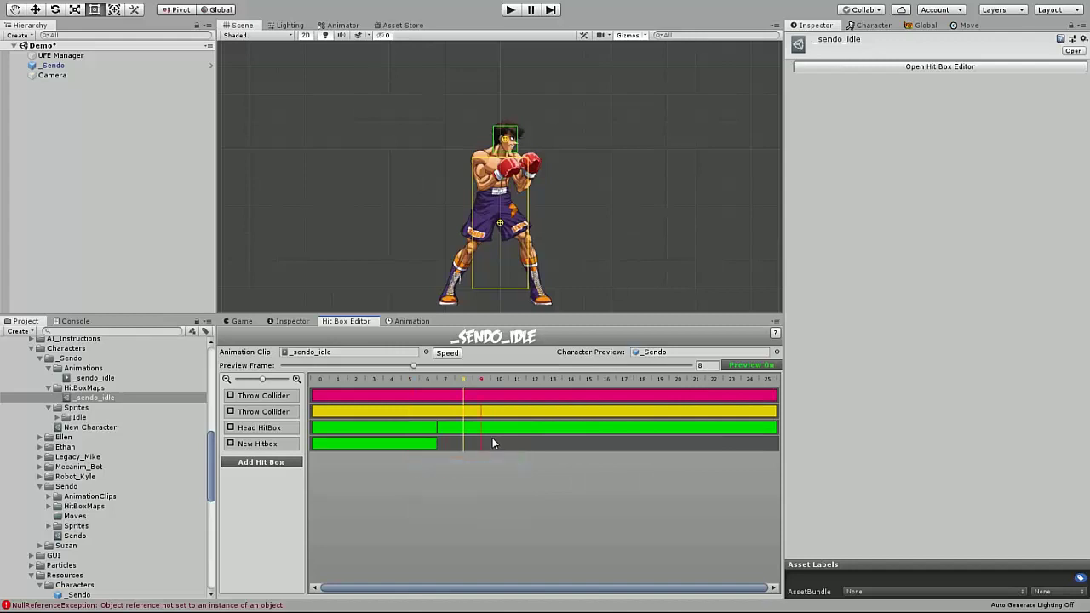
right_click(496, 444)
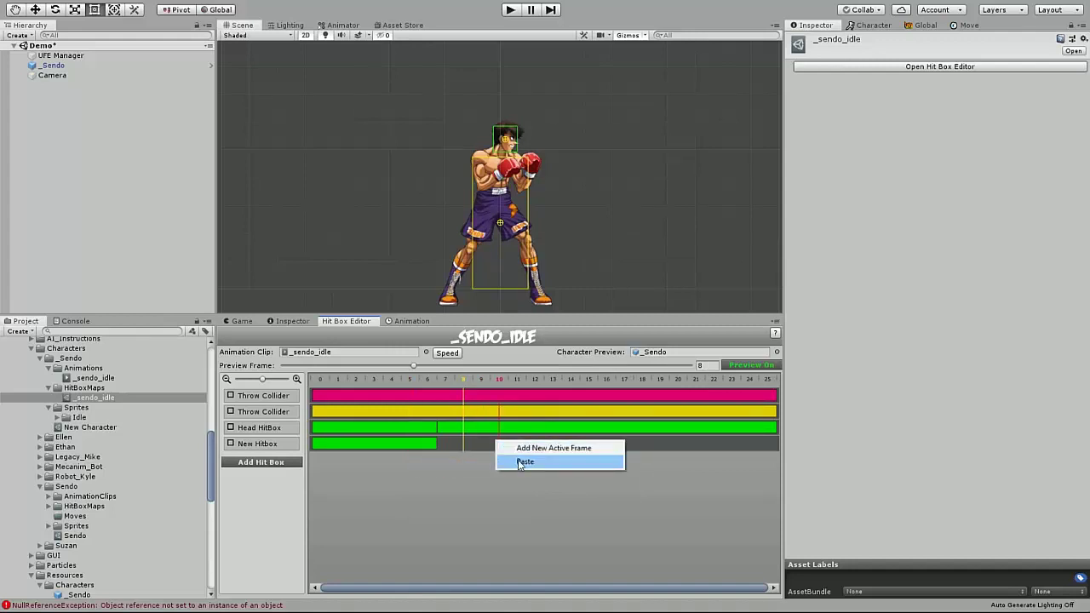
left_click(523, 462)
left_click_drag(499, 444, 436, 444)
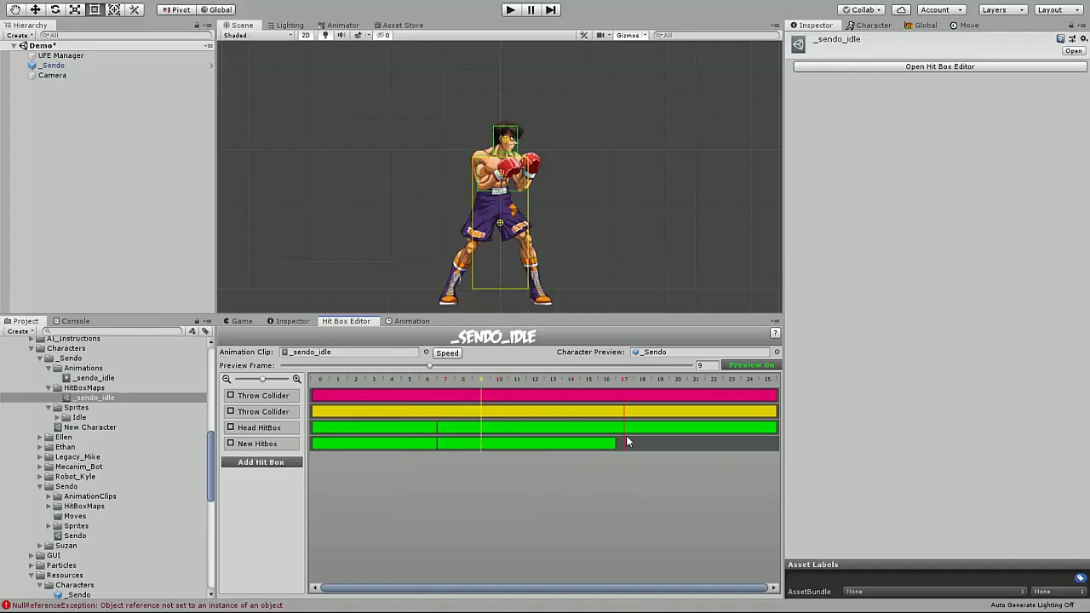
left_click_drag(626, 442, 777, 443)
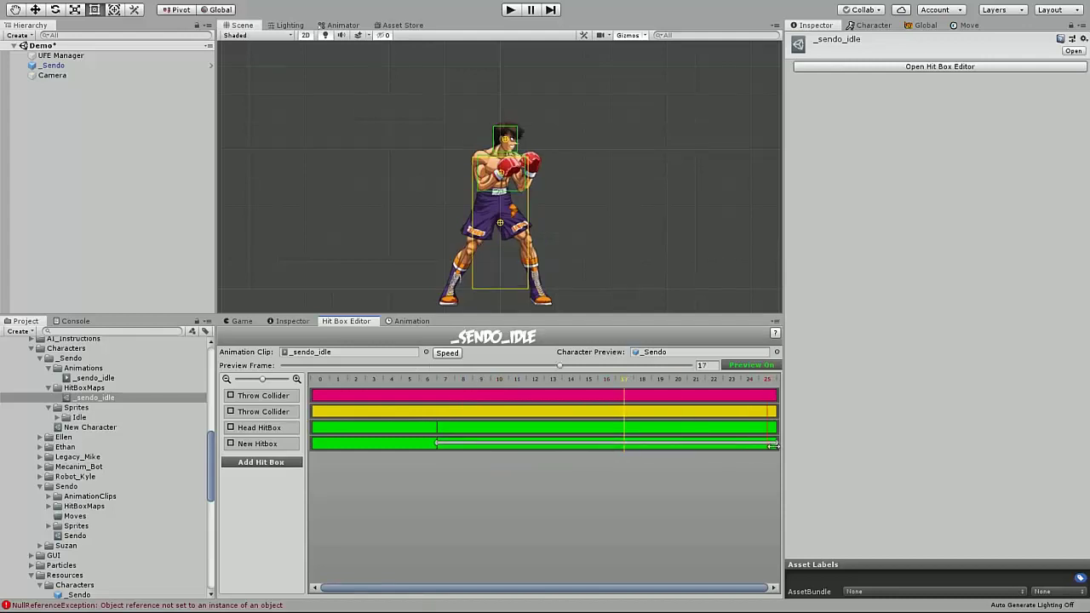
Step: Set the extended body segment to Y 3.49, width 1.7, height 1.5
right_click(553, 442)
left_click(572, 449)
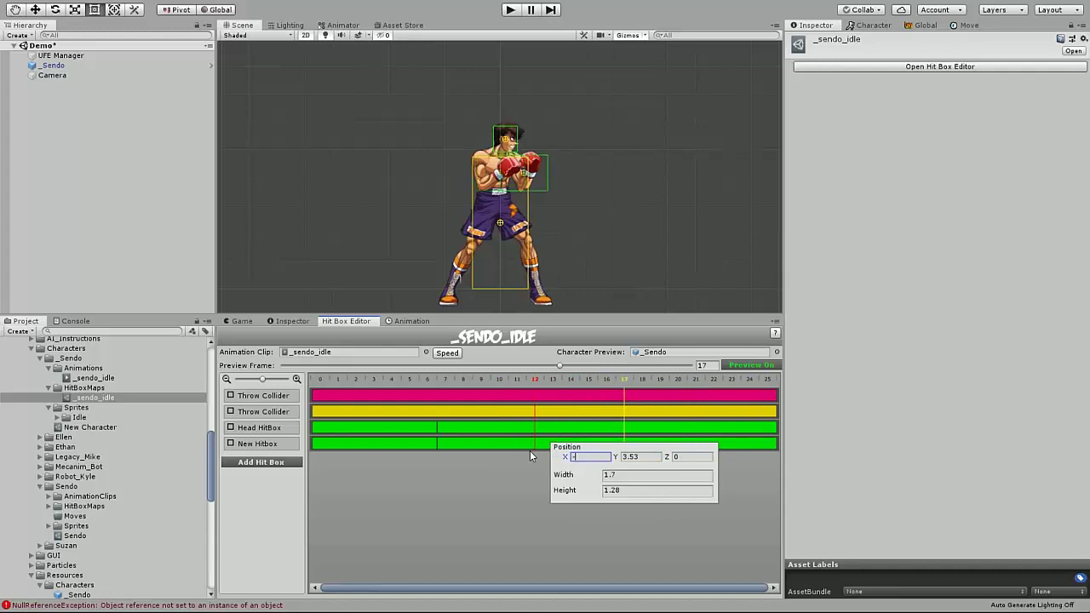
key("Tab")
type("3.49")
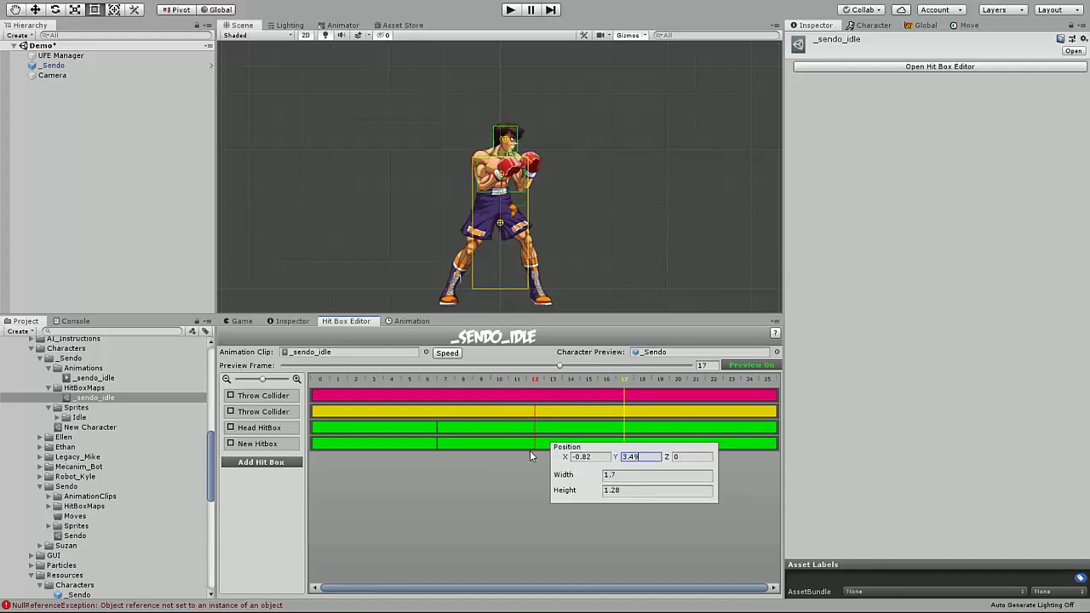
key("Tab")
key("BackSpace")
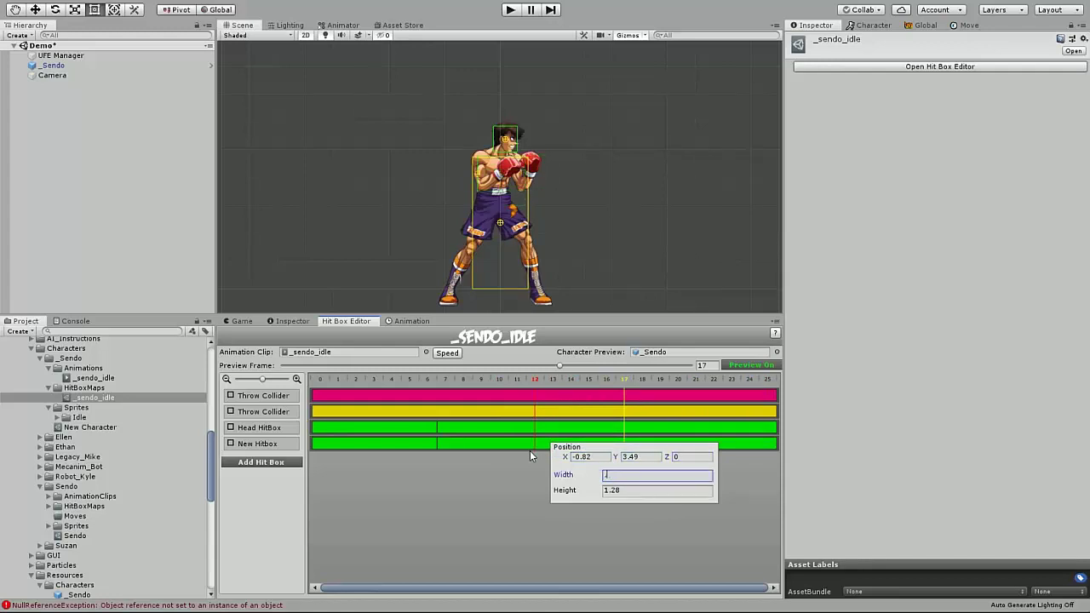
type("1.7")
key("Tab")
type("1.5")
Step: Rename New Hitbox to 'Torso Hitbox'
right_click(254, 449)
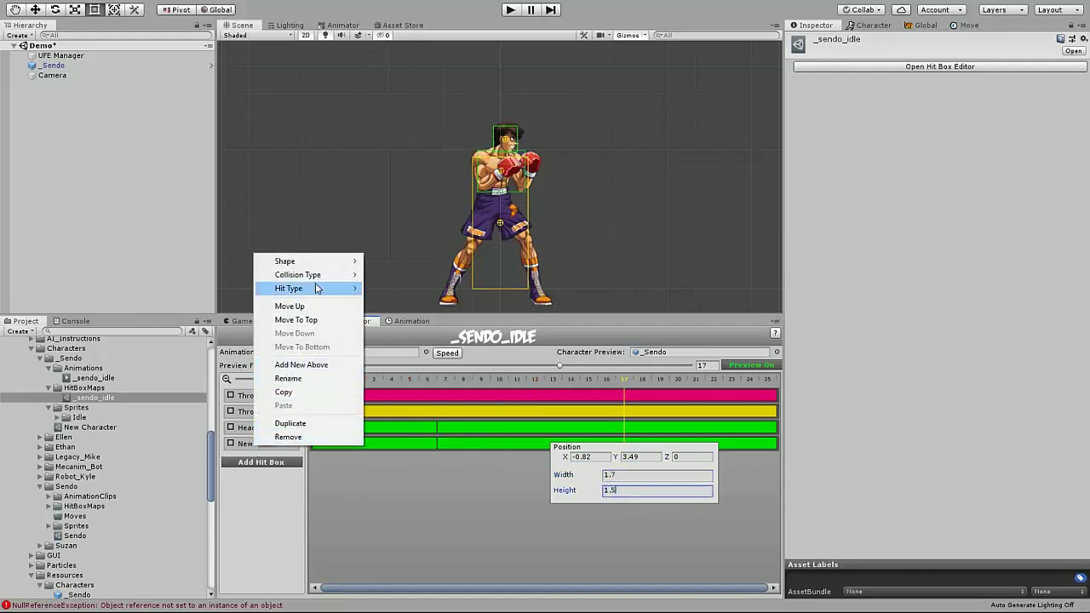
left_click(289, 378)
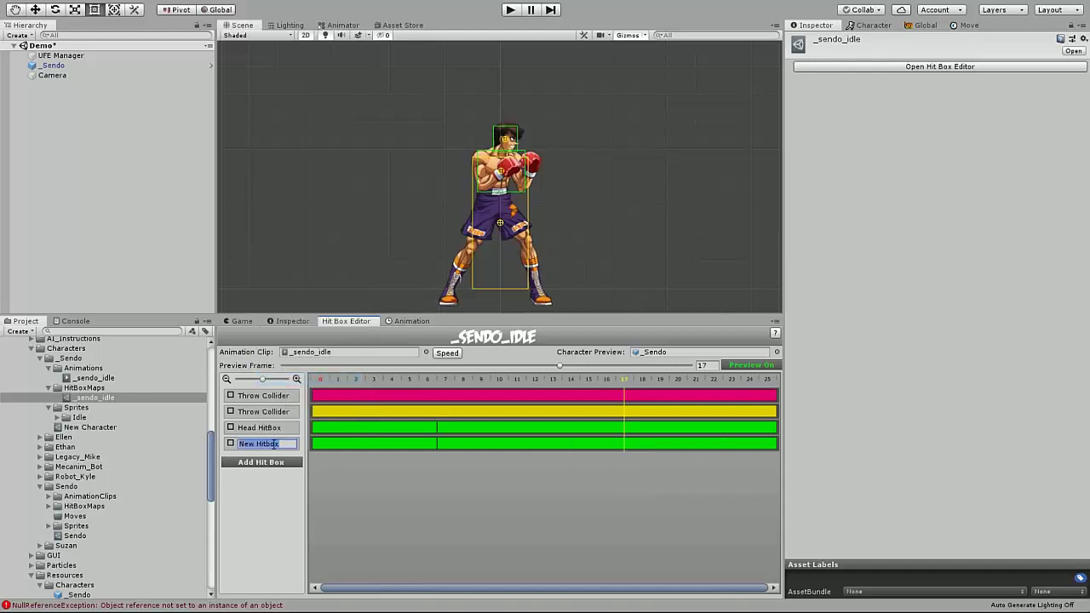
type("Torso Hitbox")
key("Return")
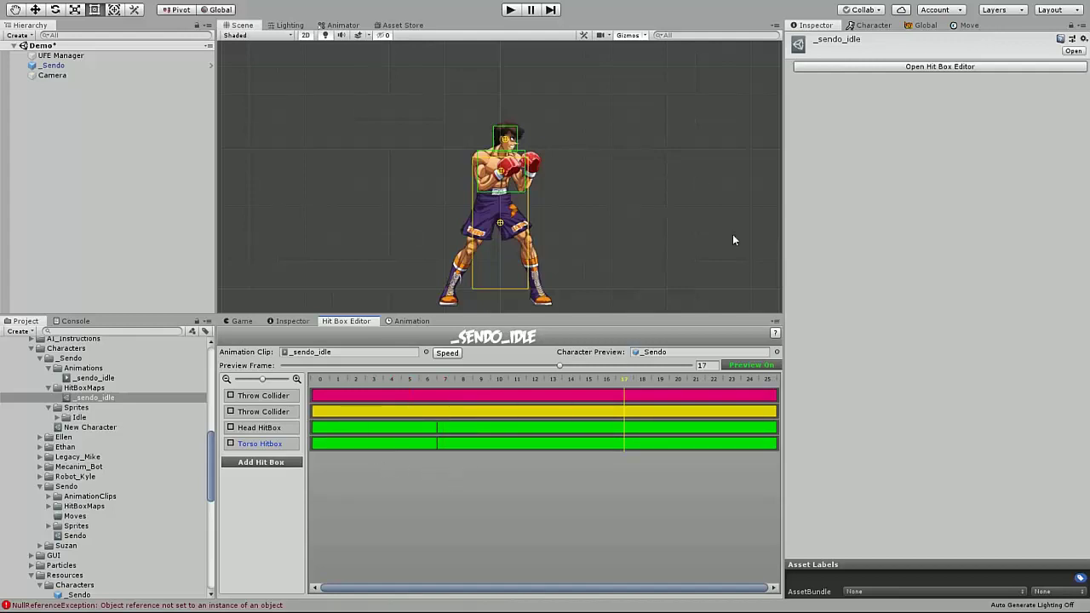
Step: In the character settings, rename the New Character asset to Sendo
left_click(869, 25)
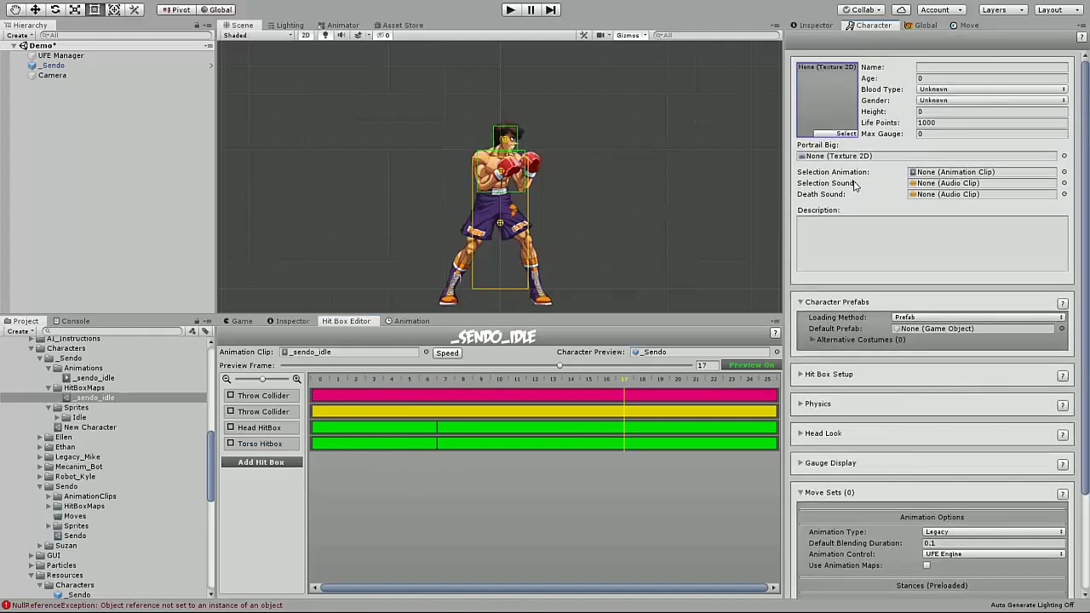
left_click(106, 427)
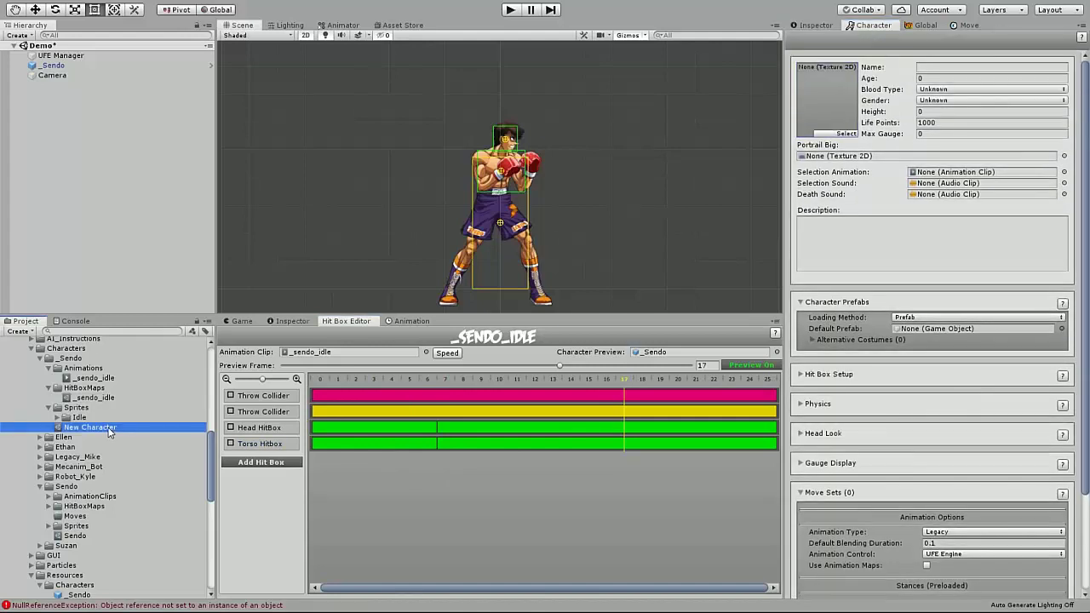
left_click(127, 426)
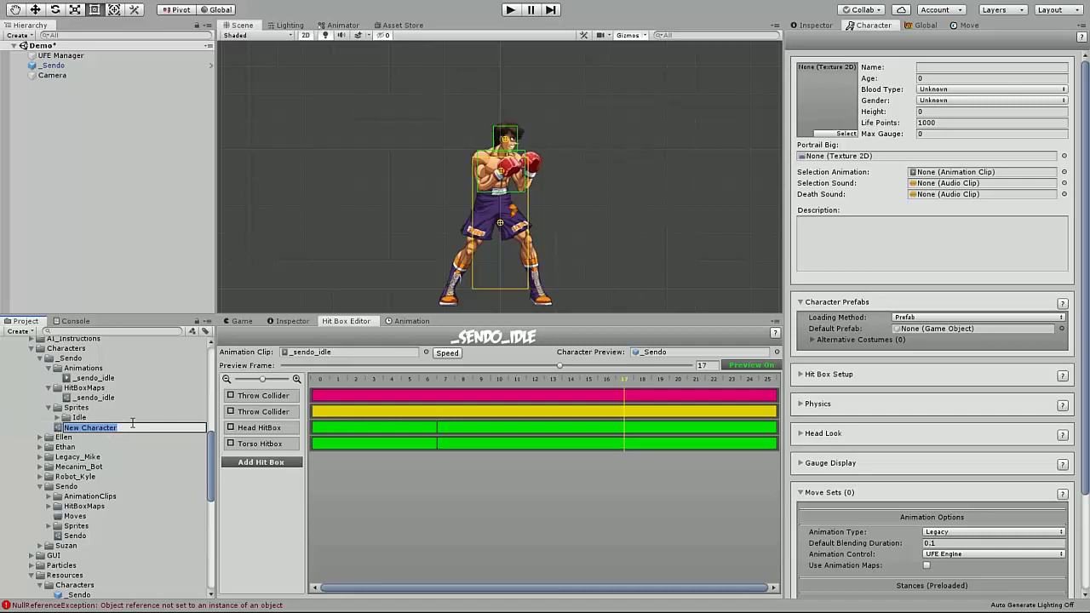
type("Sendo")
key("Return")
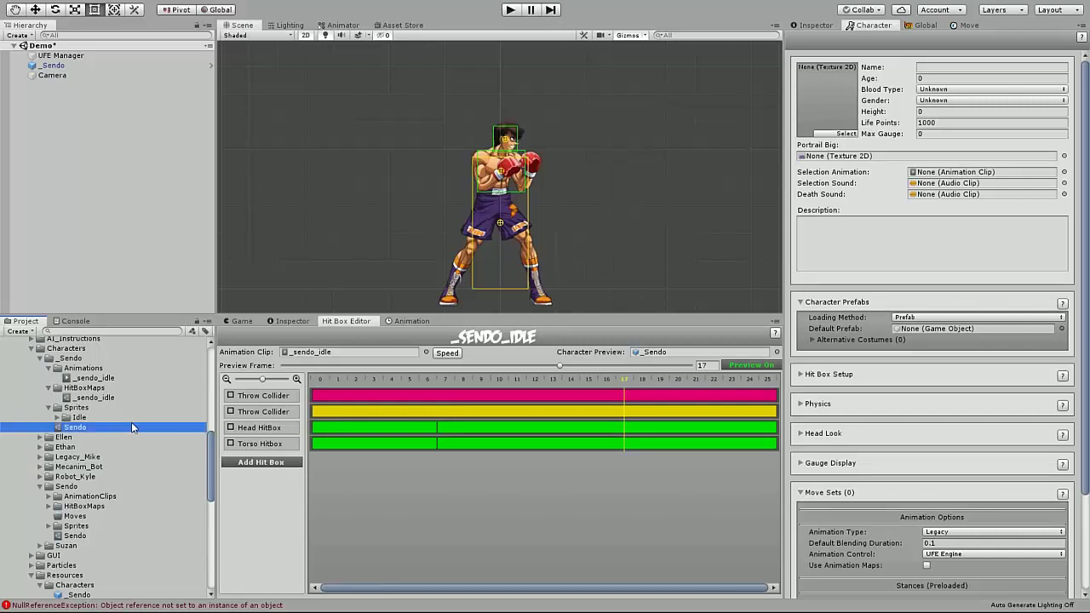
Step: Name the character Sendo; set portrait sendo_character_select and big portrait sendo_big_portrait
left_click(965, 67)
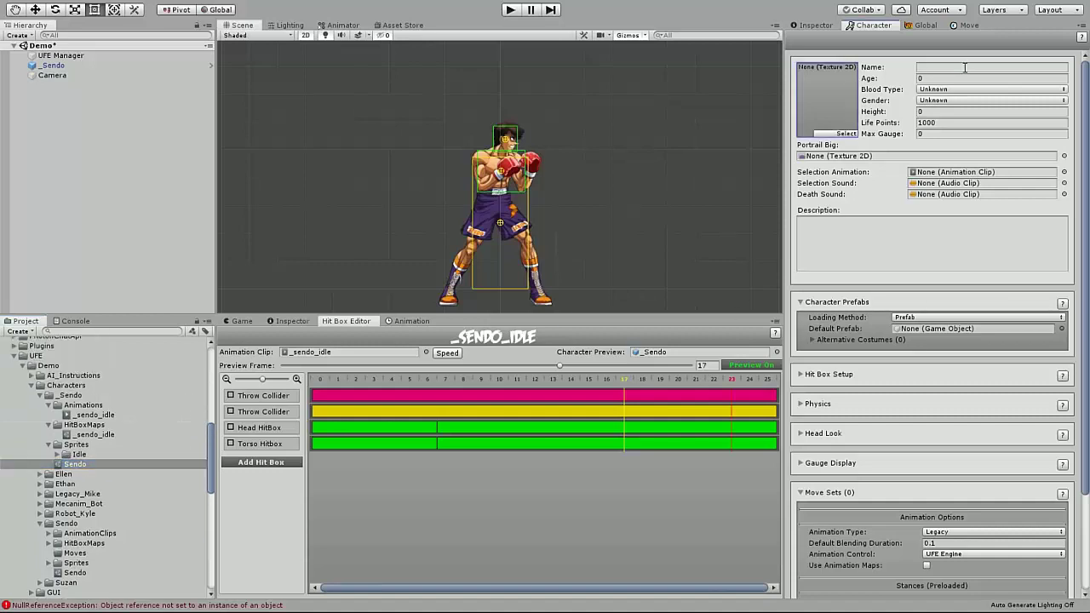
type("Sendo")
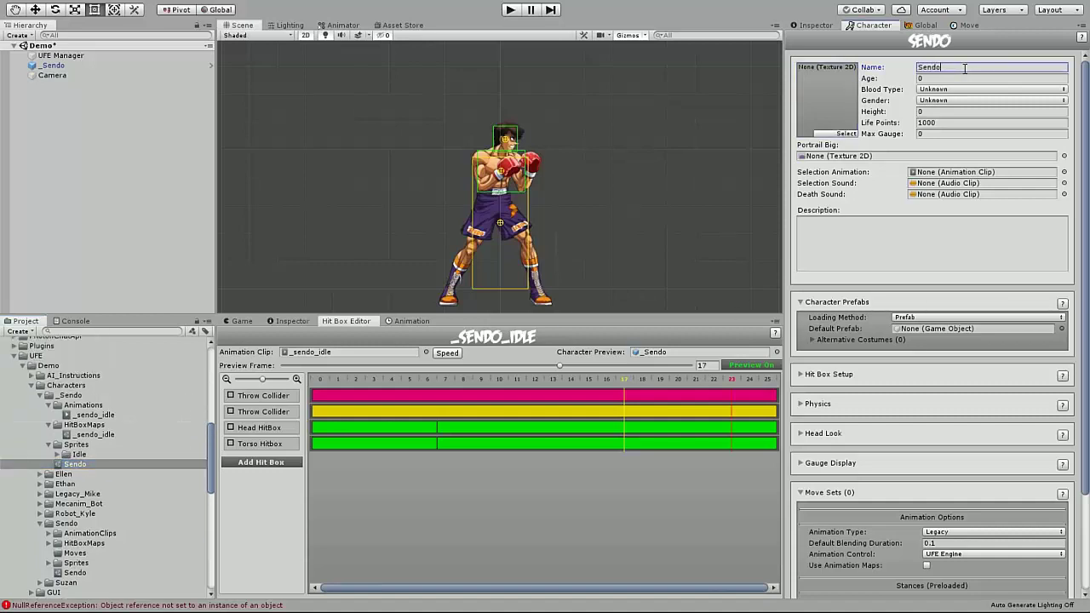
left_click(852, 135)
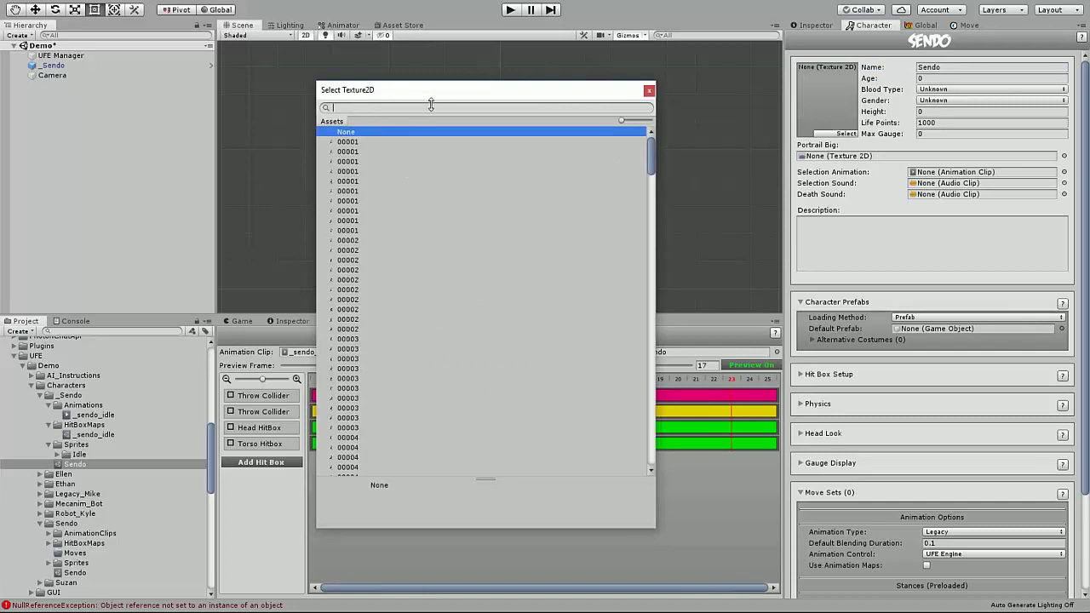
type("Sendo")
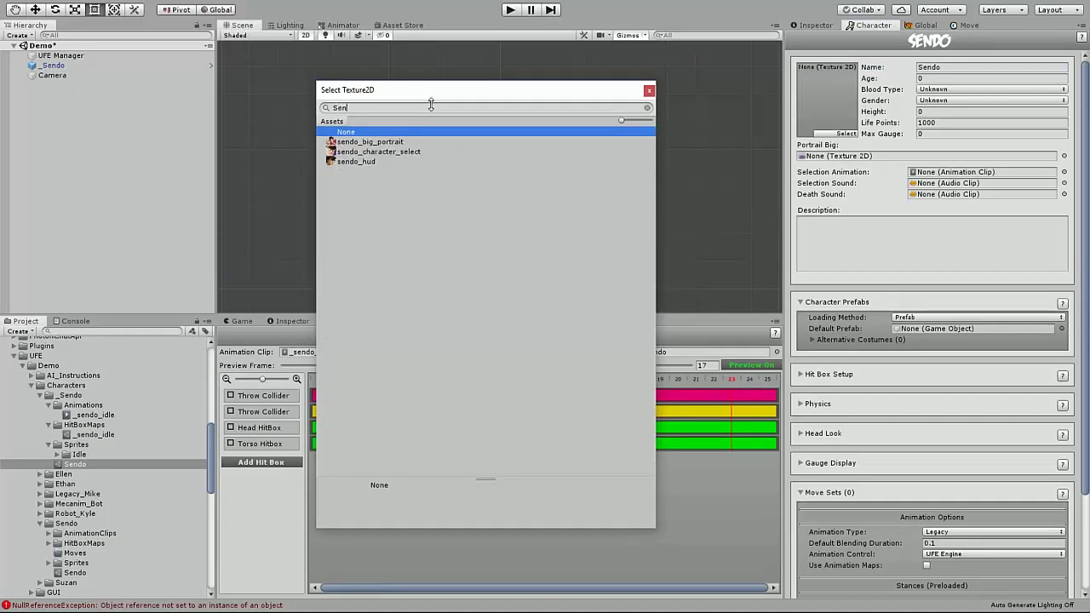
double_click(361, 152)
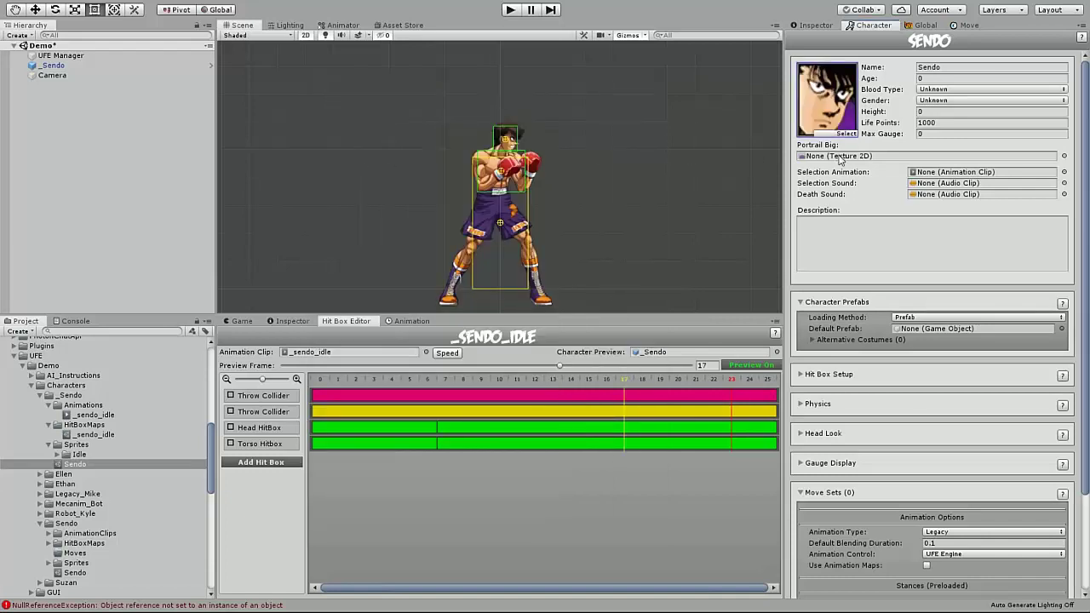
left_click(1064, 157)
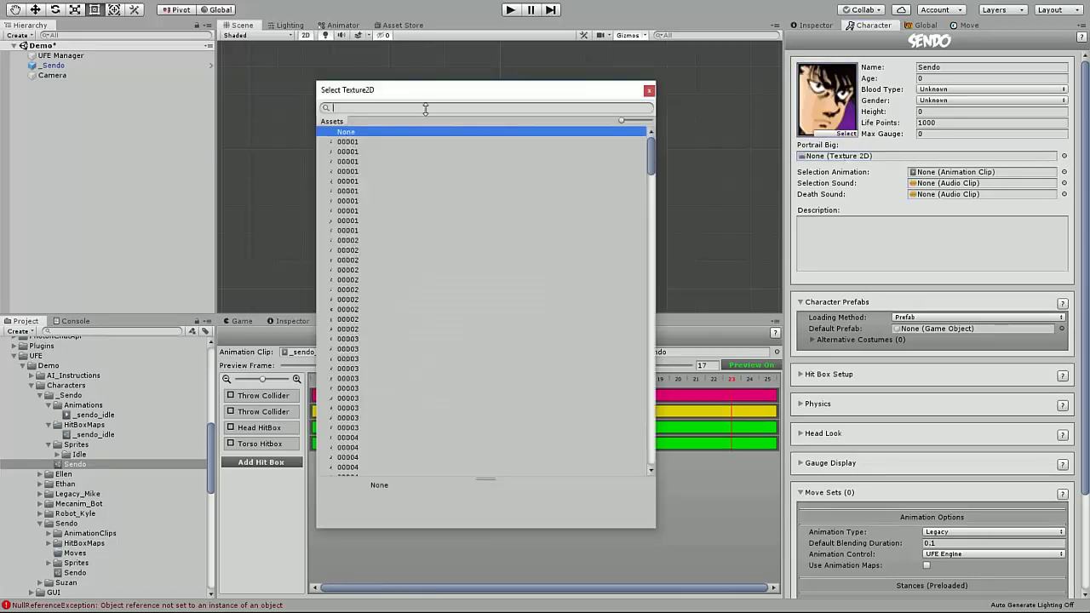
type("sen")
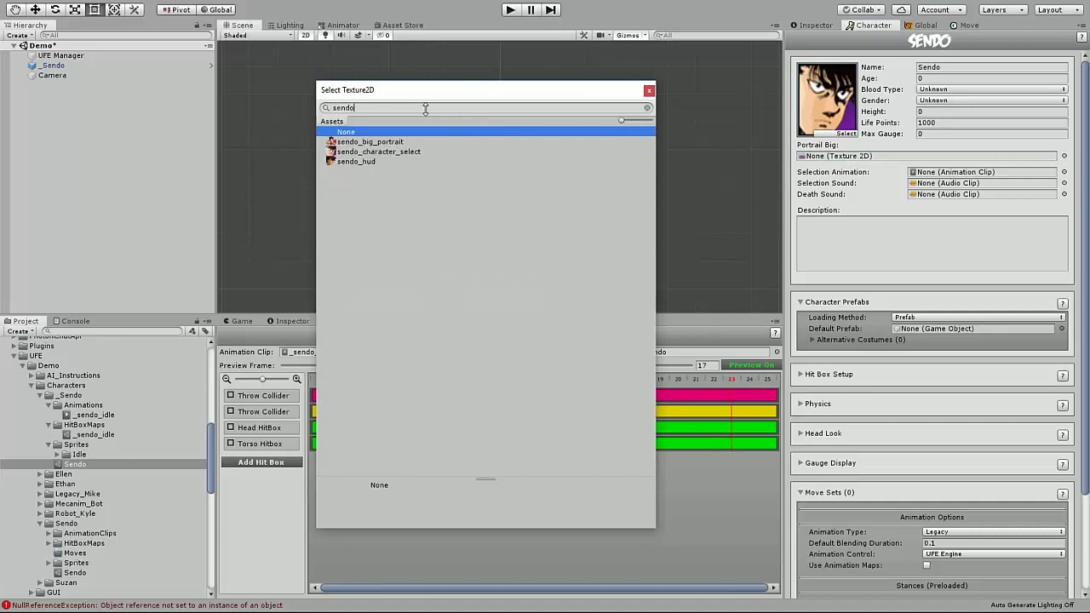
type("do")
double_click(388, 142)
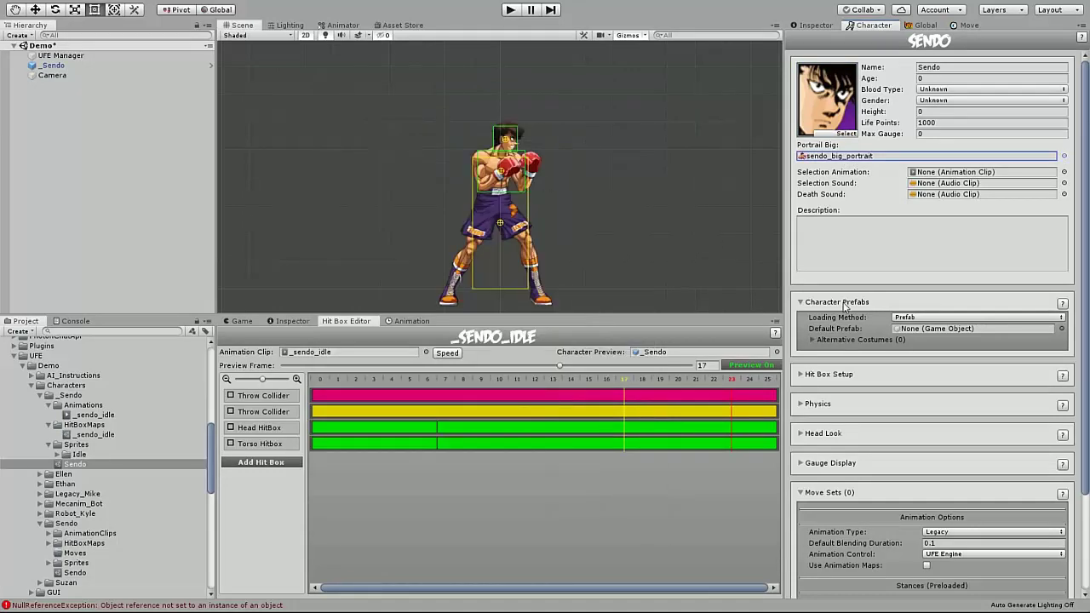
Step: Turn off the Hit Box Editor's character preview, removing _Sendo from the scene
left_click(56, 66)
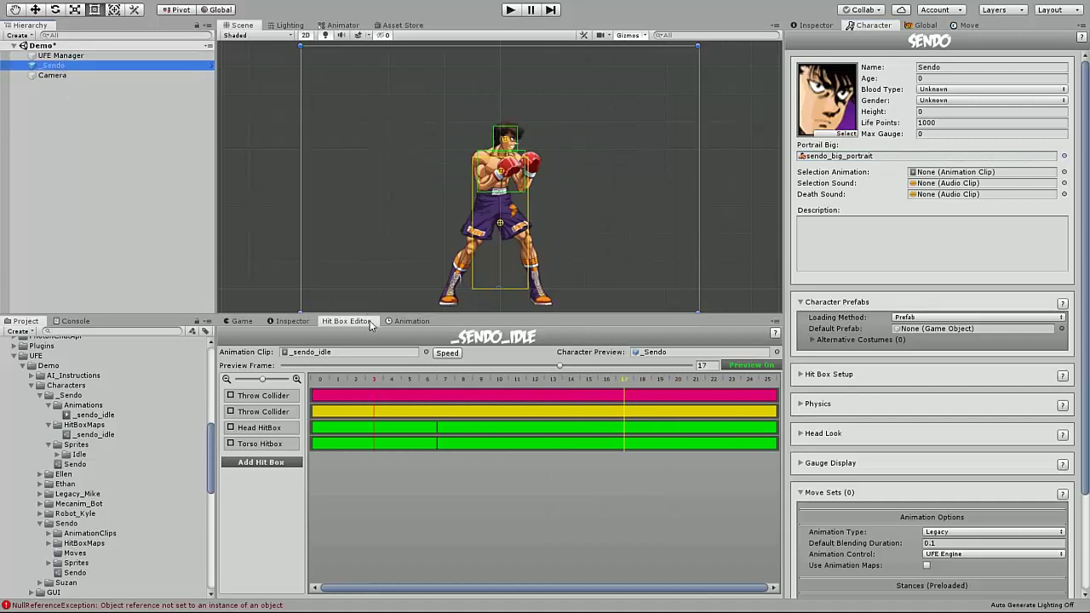
left_click(371, 323)
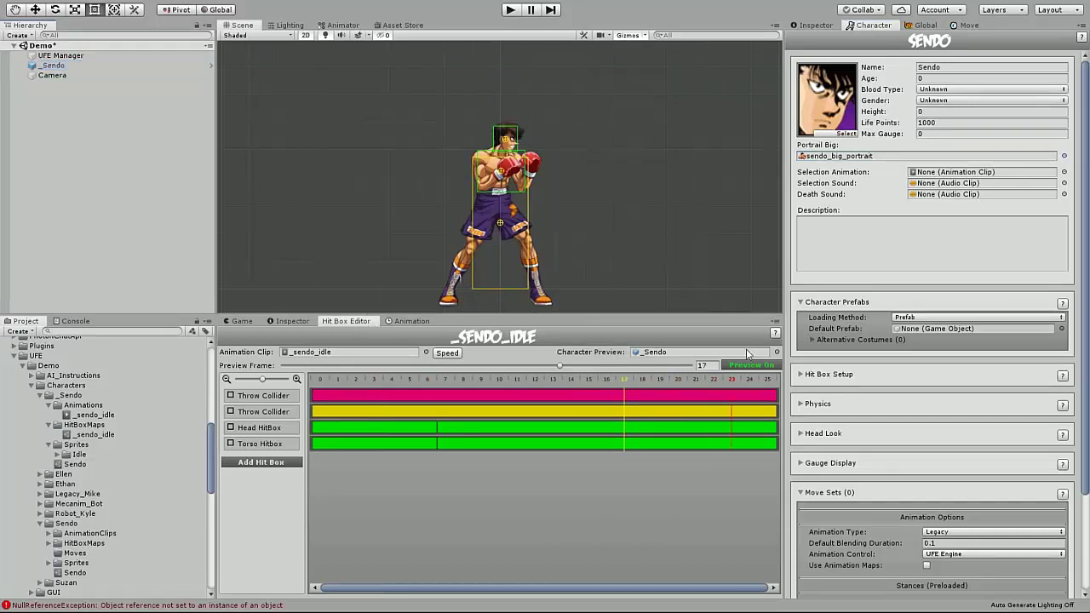
left_click(769, 365)
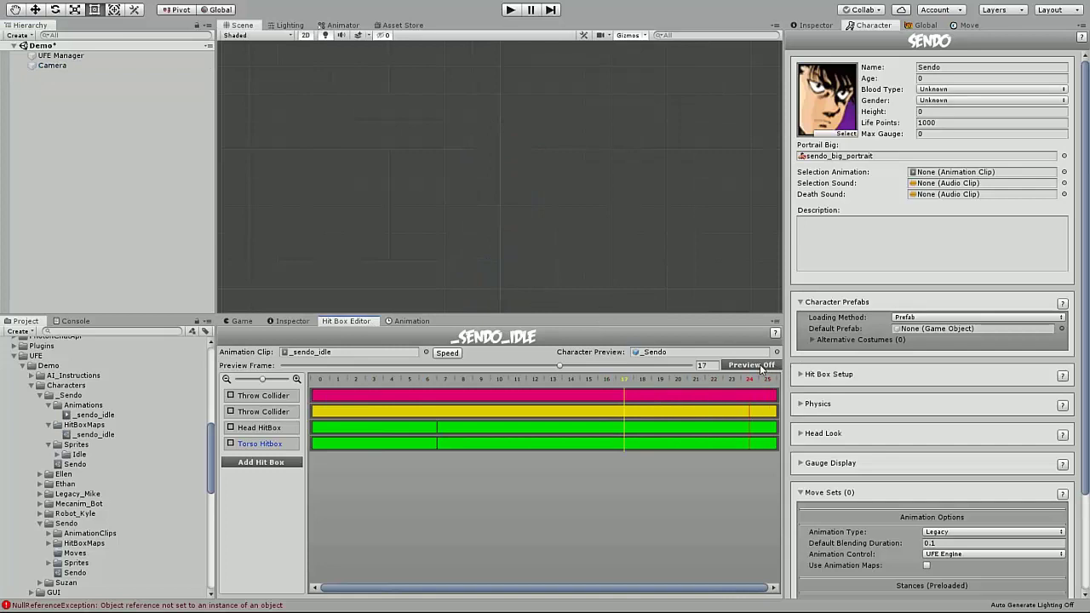
Step: Assign the _Sendo prefab from Resources/Characters as Sendo's Default Prefab
scroll(864, 419, "down", 2)
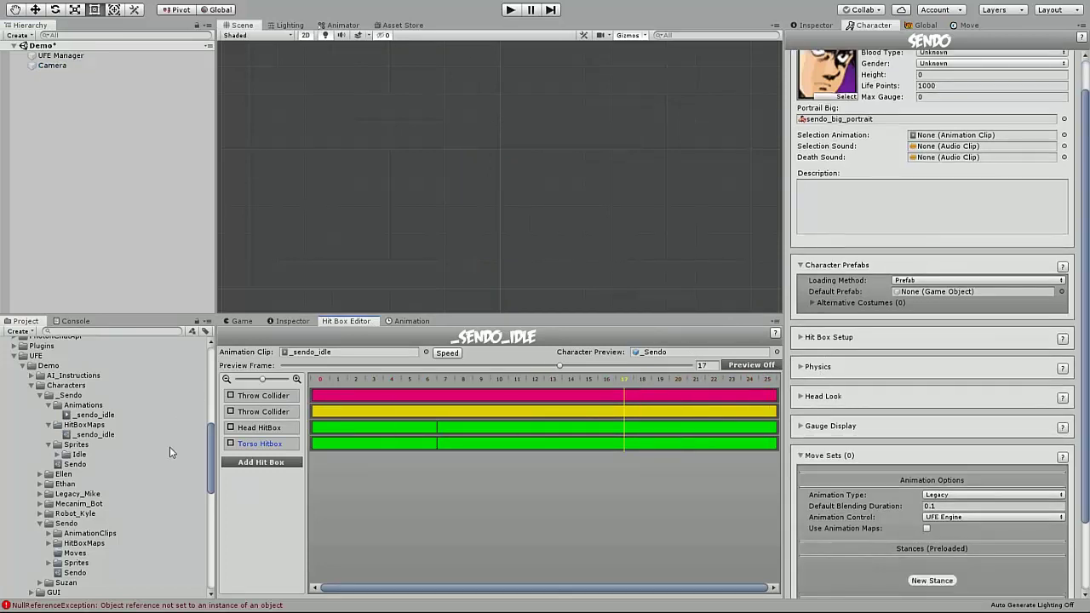
scroll(68, 554, "down", 5)
left_click_drag(77, 520, 901, 293)
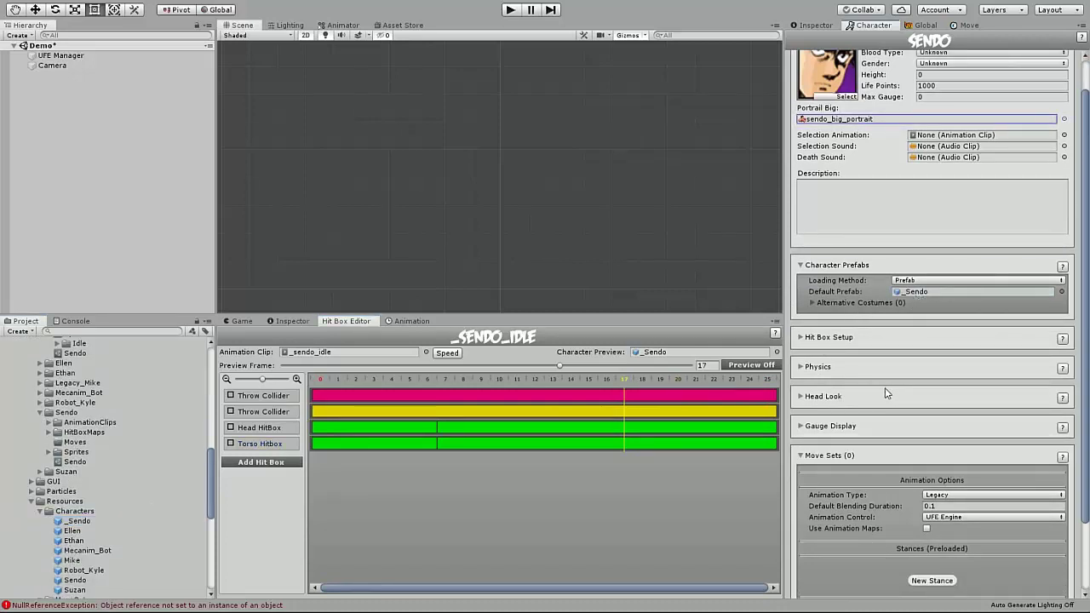
scroll(871, 387, "down", 3)
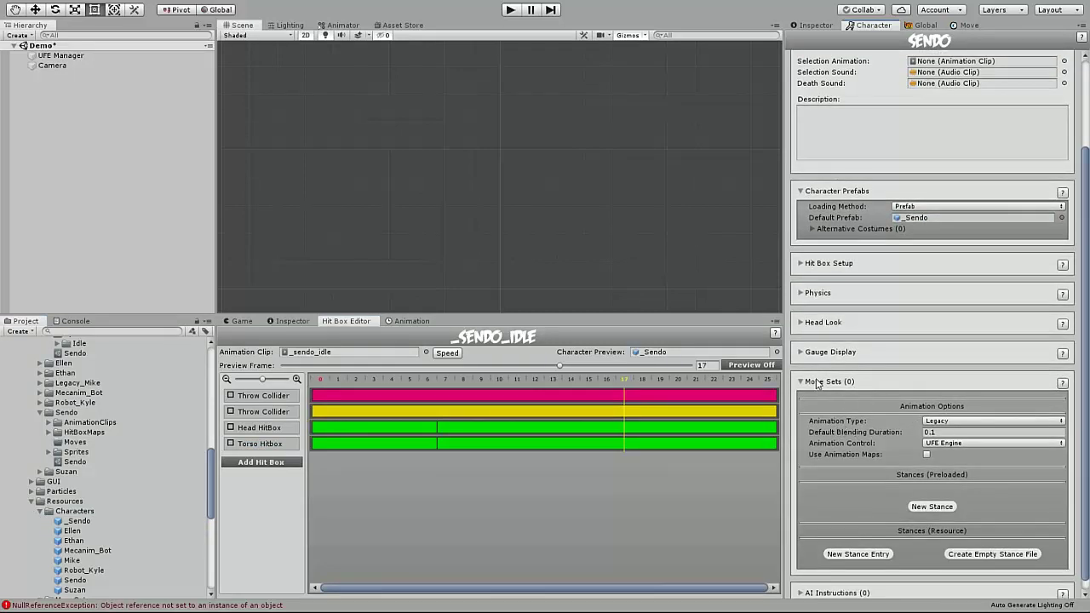
Step: Set the animation type to Mecanim 2D and add Stance 1 to the move sets
scroll(823, 387, "down", 1)
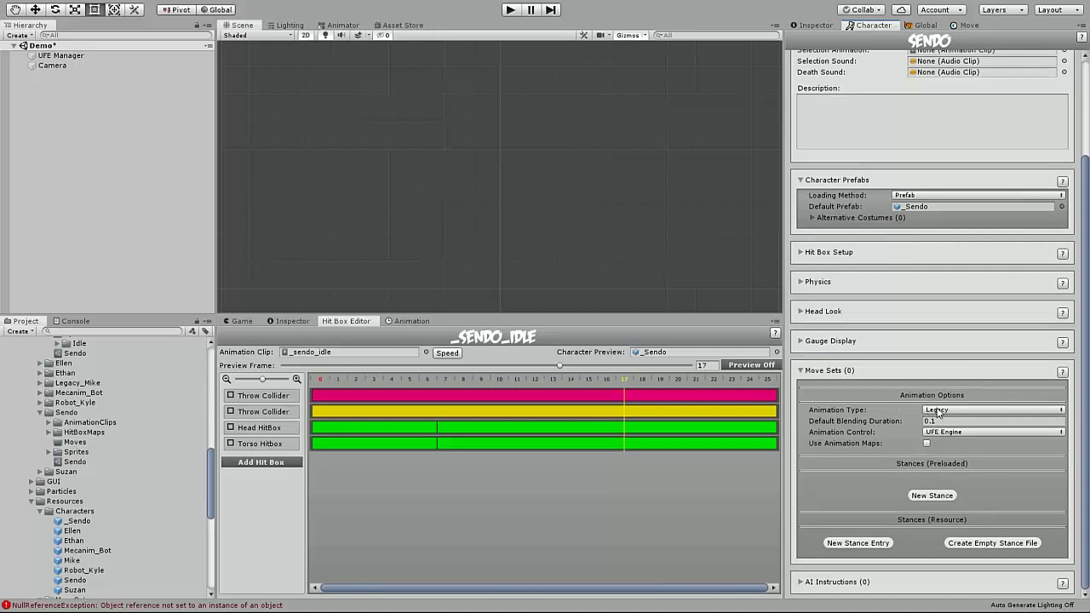
left_click(941, 411)
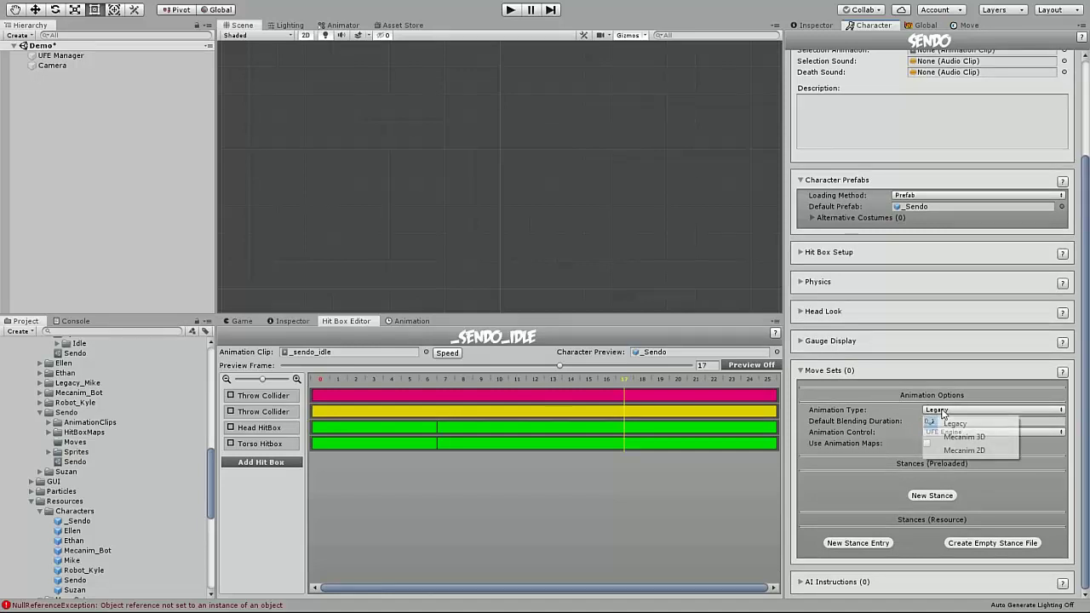
left_click(951, 452)
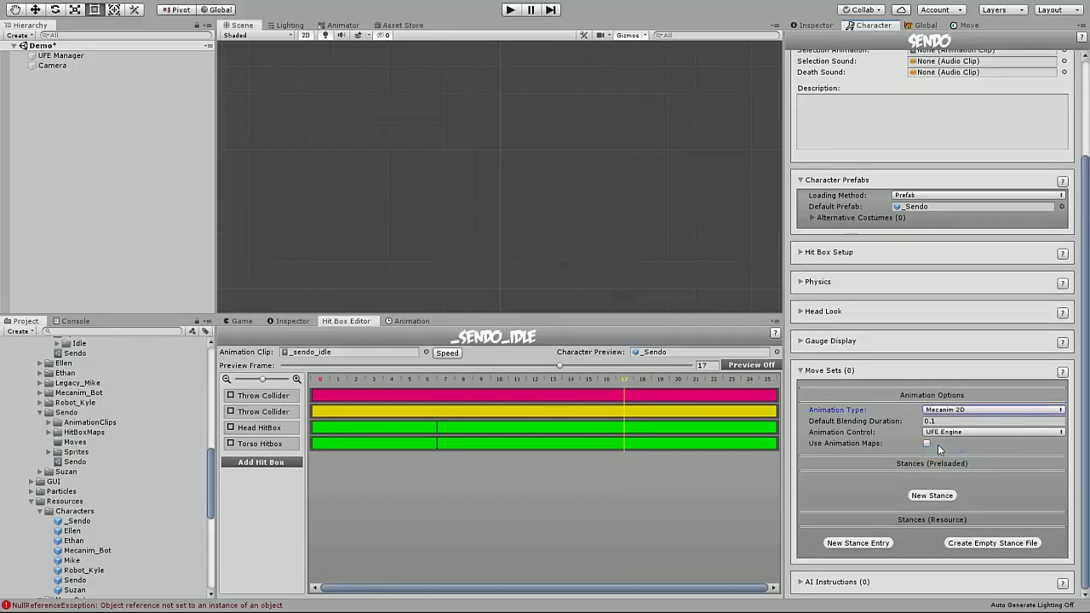
left_click(923, 498)
Step: Under Stance 1's Basic Moves, disable Move, Jump, Crouch, Block and Parry
scroll(866, 466, "down", 2)
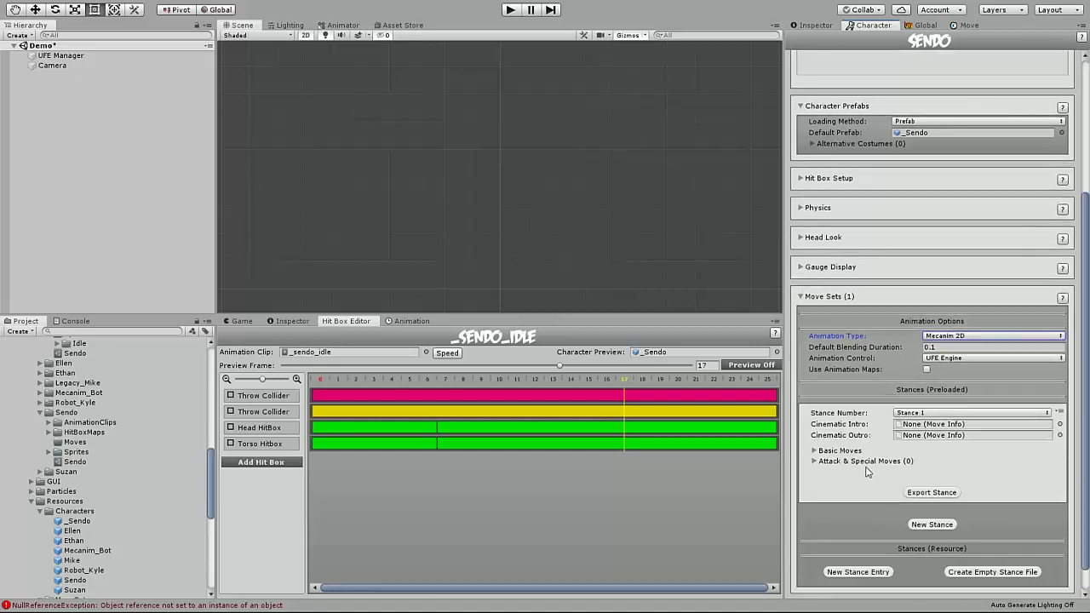
left_click(815, 452)
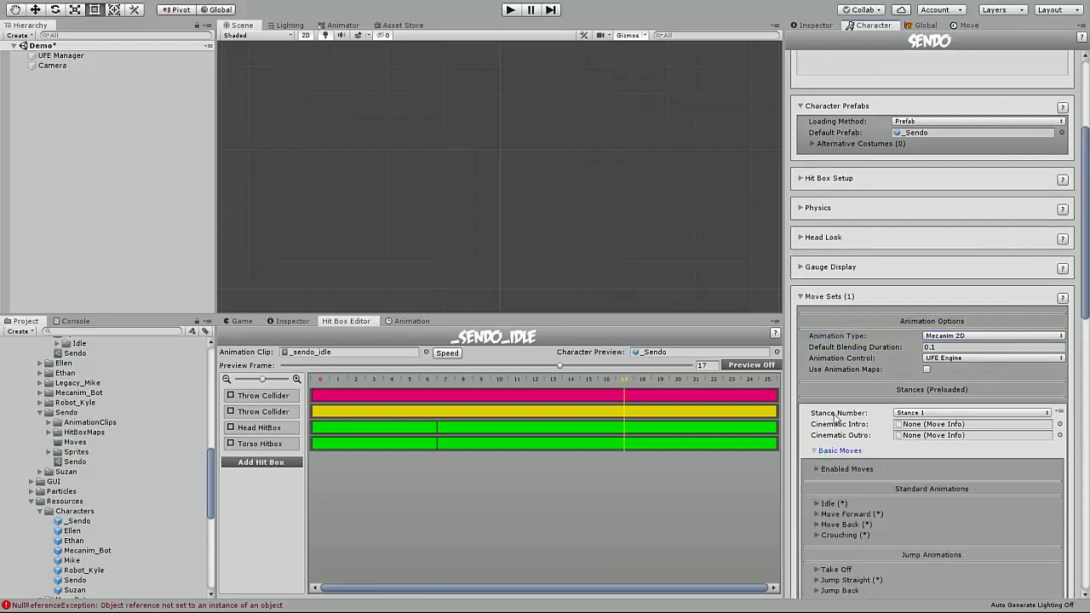
scroll(834, 414, "down", 3)
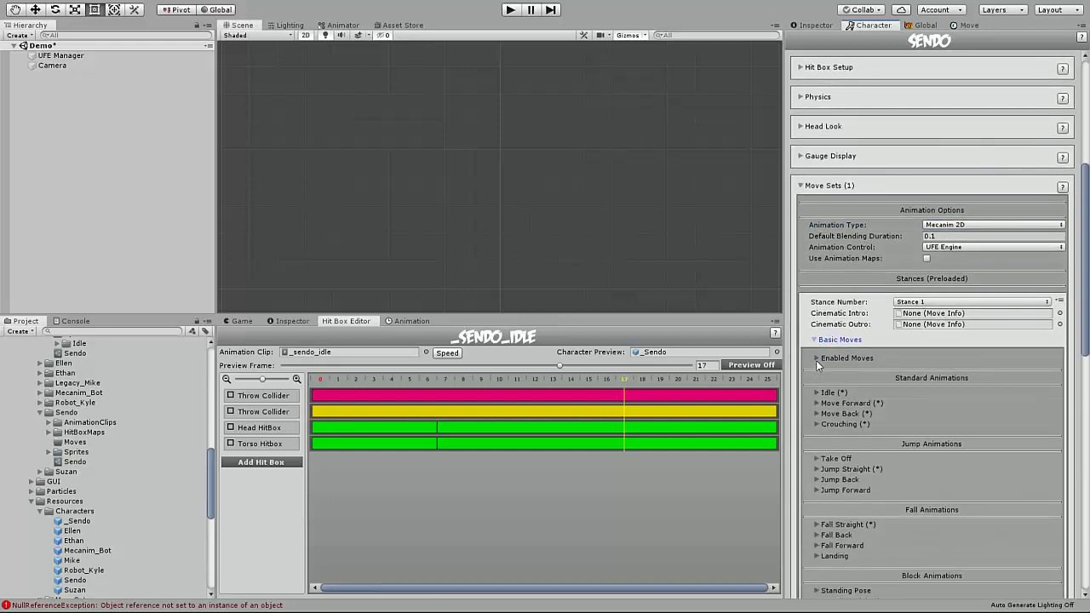
left_click(815, 359)
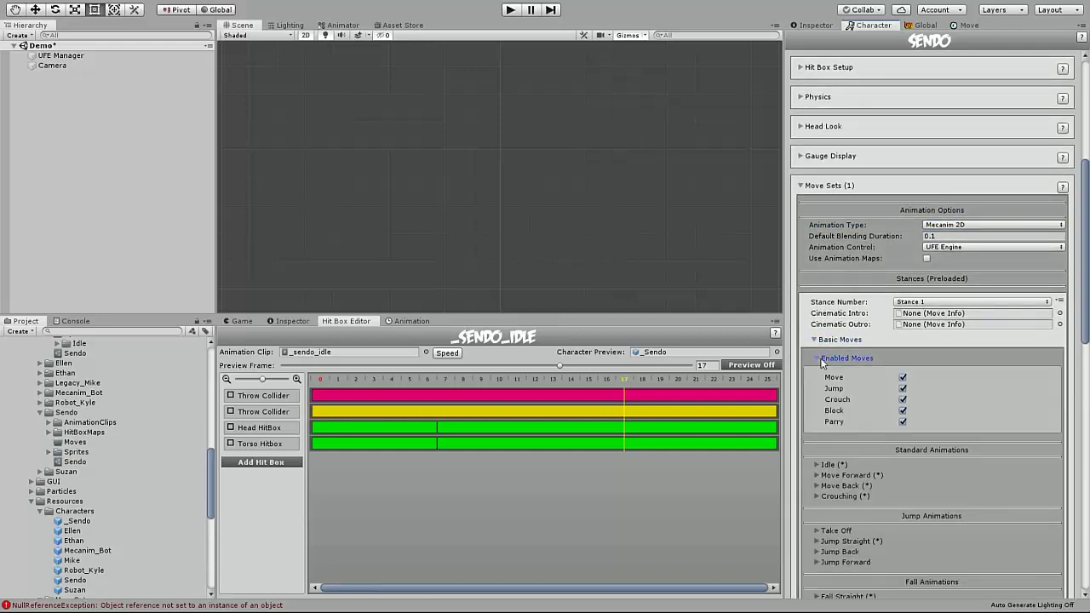
left_click(903, 377)
left_click(903, 389)
left_click(902, 399)
left_click(902, 411)
left_click(902, 421)
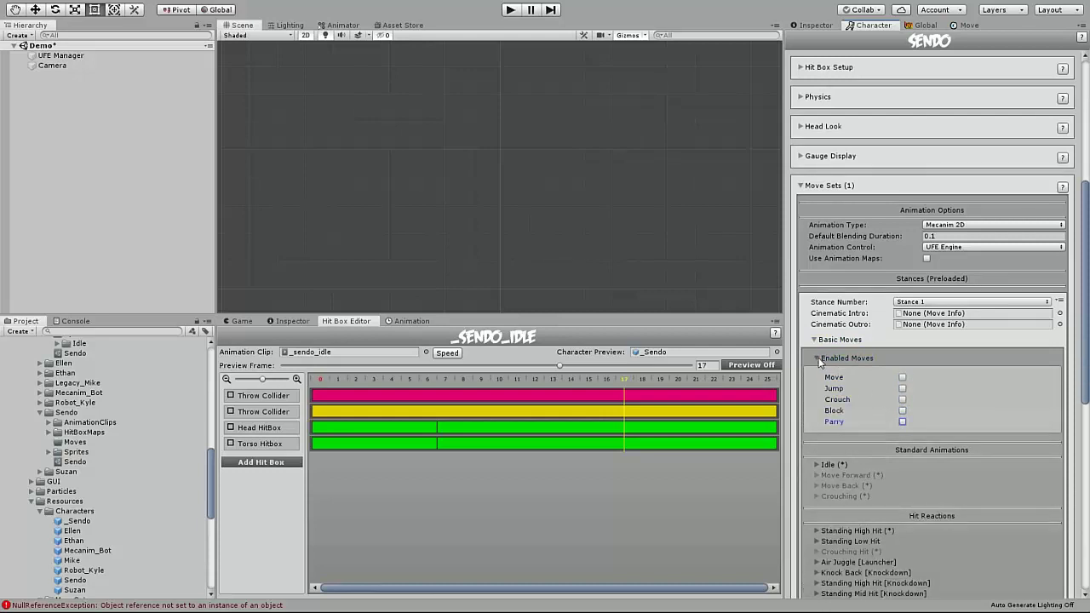
left_click(818, 358)
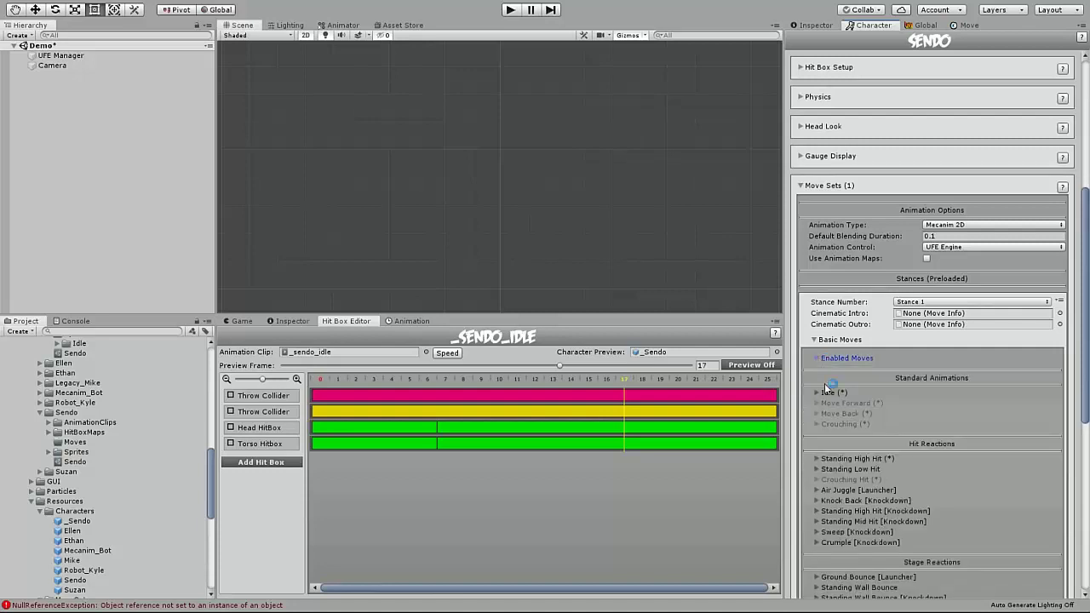
Step: Switch the Idle default from Auto Map to Custom and assign the _sendo_idle hit box map
left_click(815, 393)
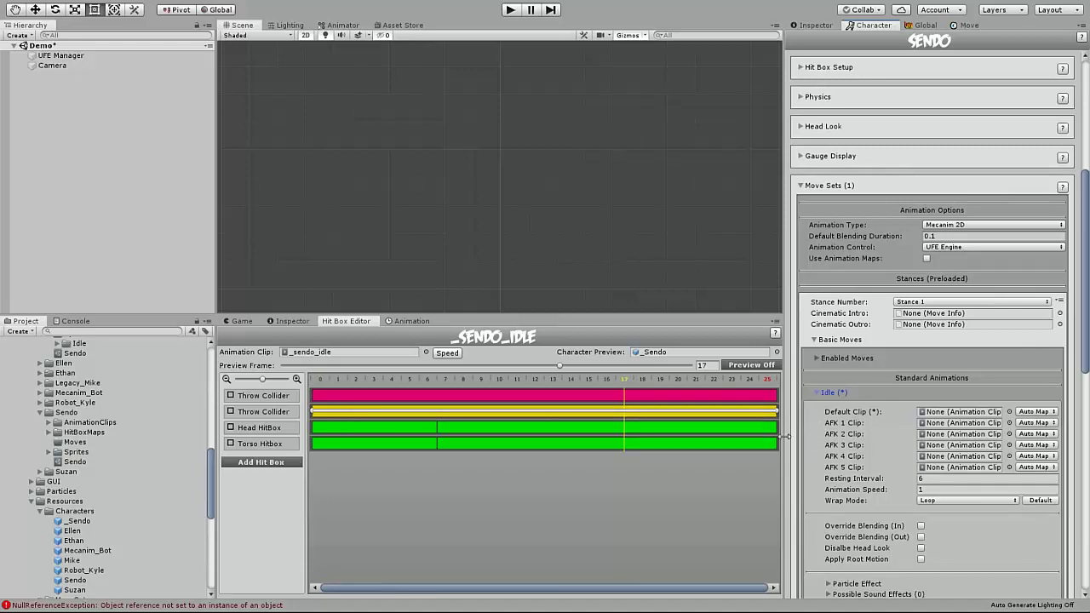
left_click(1033, 414)
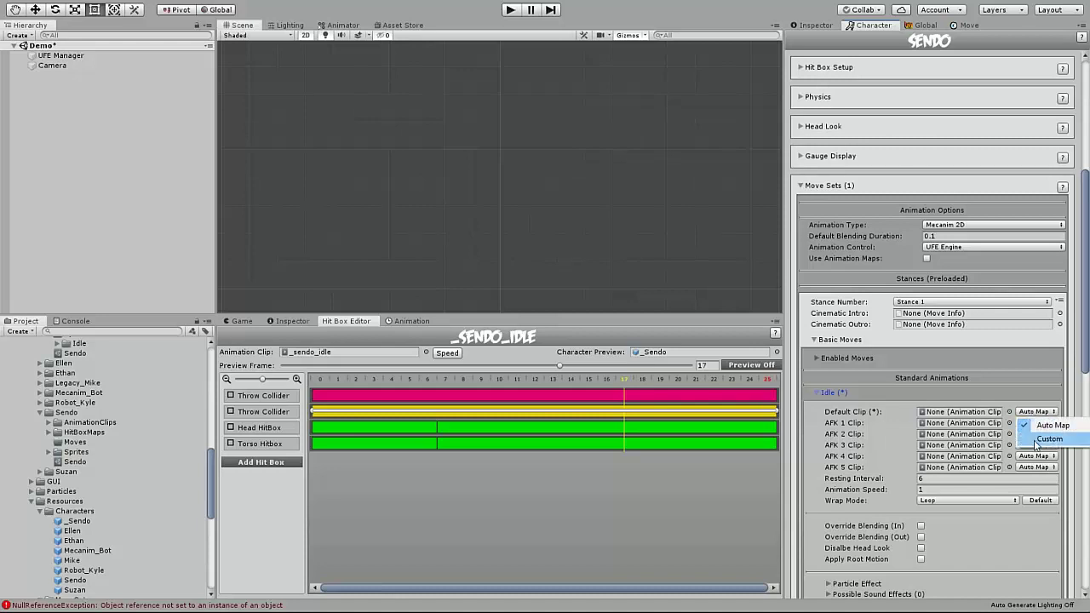
left_click(1047, 438)
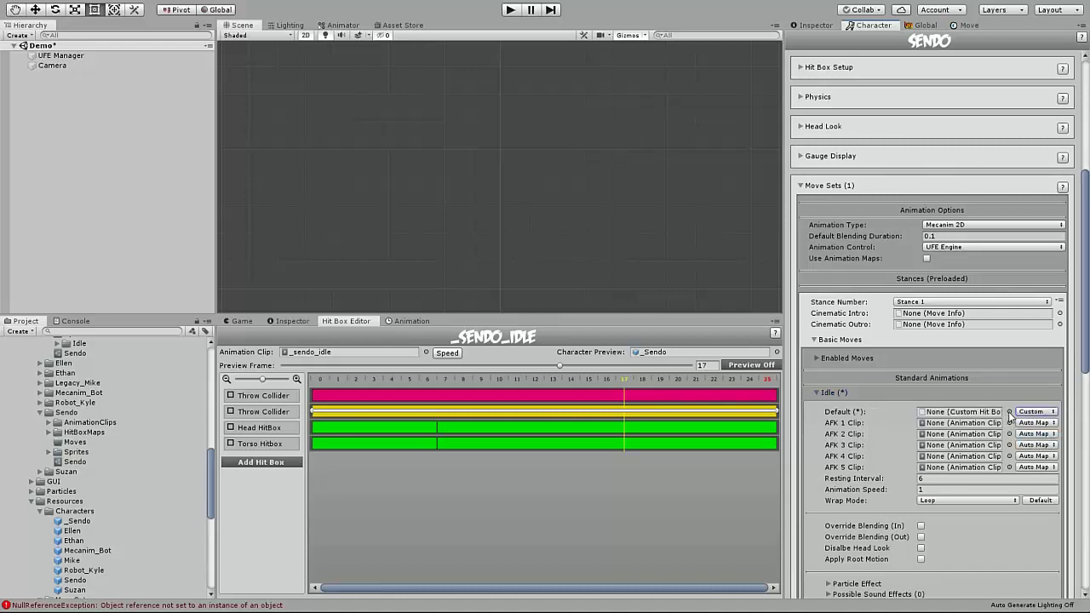
scroll(85, 438, "up", 4)
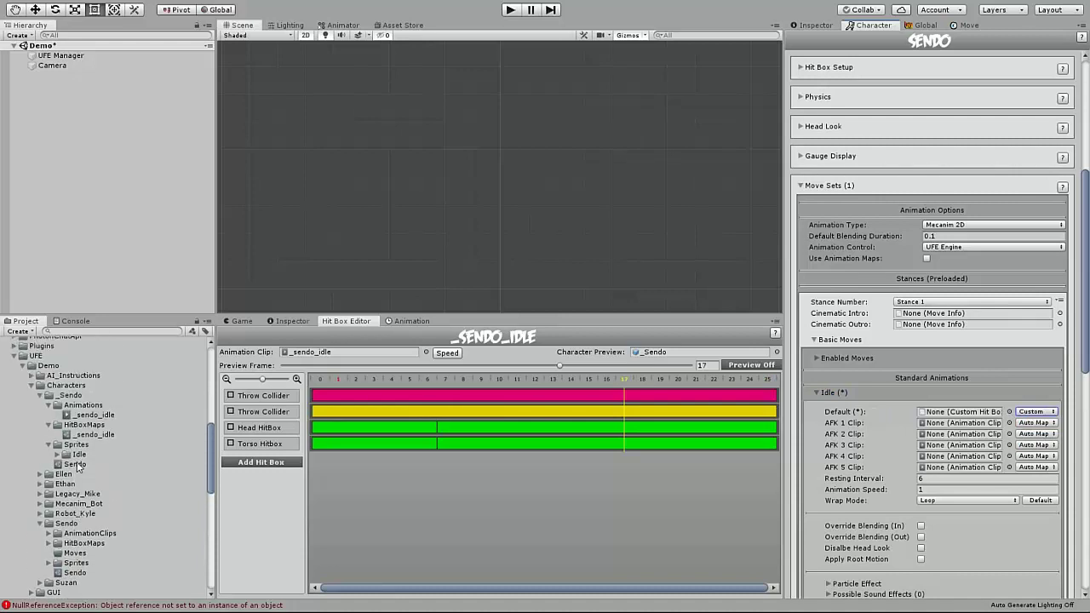
left_click_drag(86, 437, 970, 415)
scroll(813, 328, "down", 3)
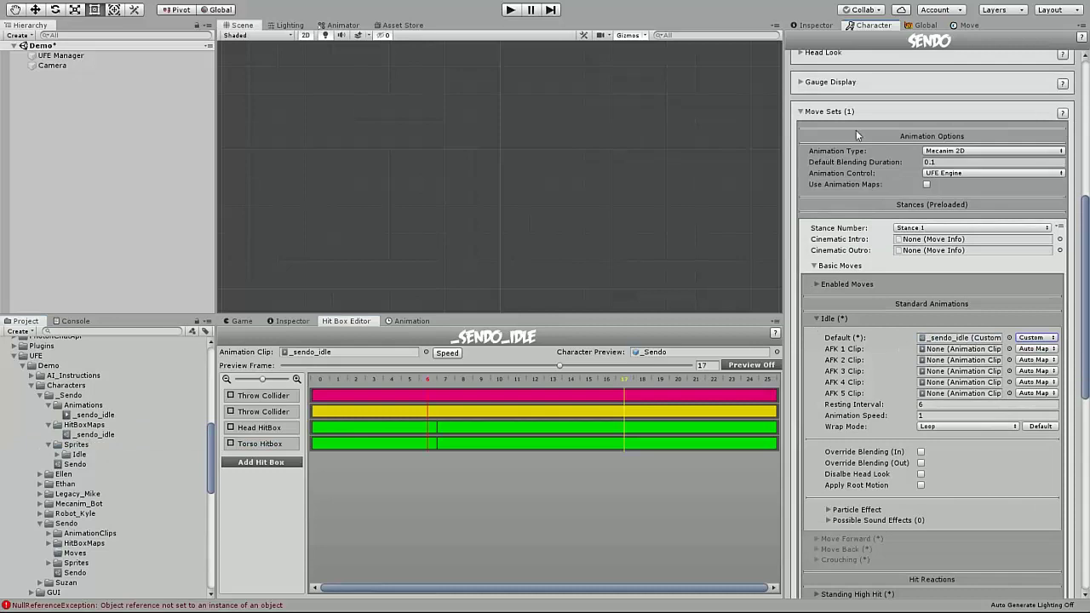
Step: In the Global settings, set Sendo as Player 1 Character and play a test match
left_click(920, 25)
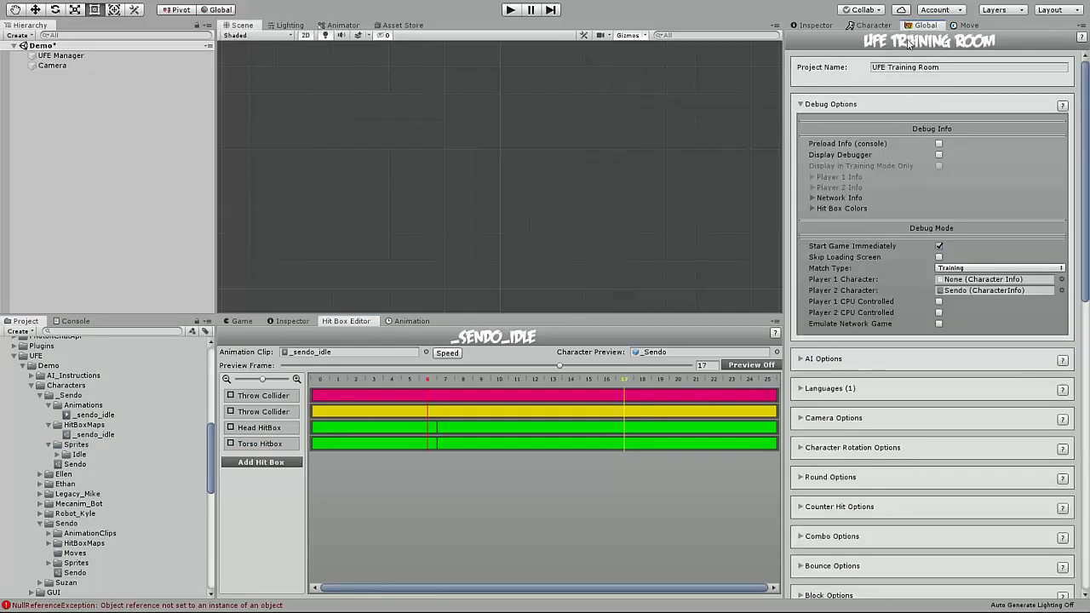
left_click(77, 464)
left_click_drag(77, 464, 964, 288)
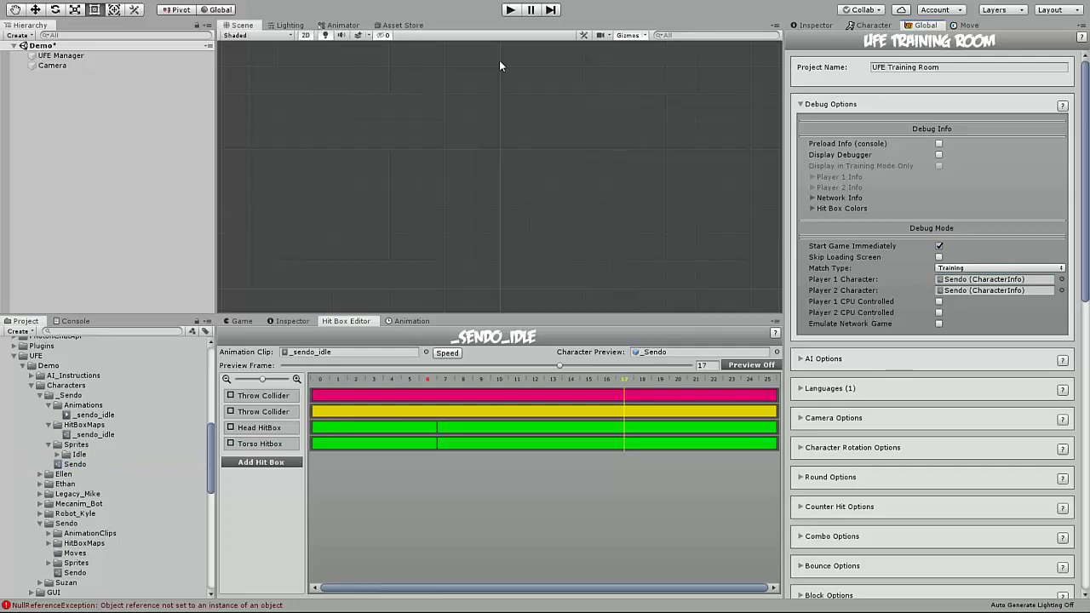
left_click(510, 9)
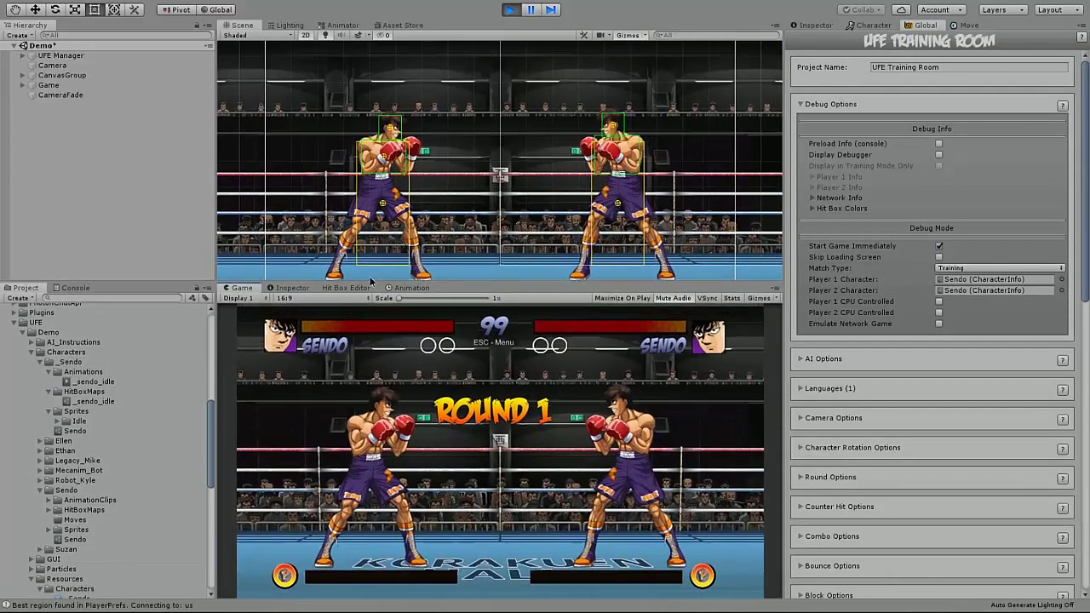
Step: Drag the Scene/Game splitter upward to enlarge the Game view of the running match
left_click_drag(370, 282, 372, 260)
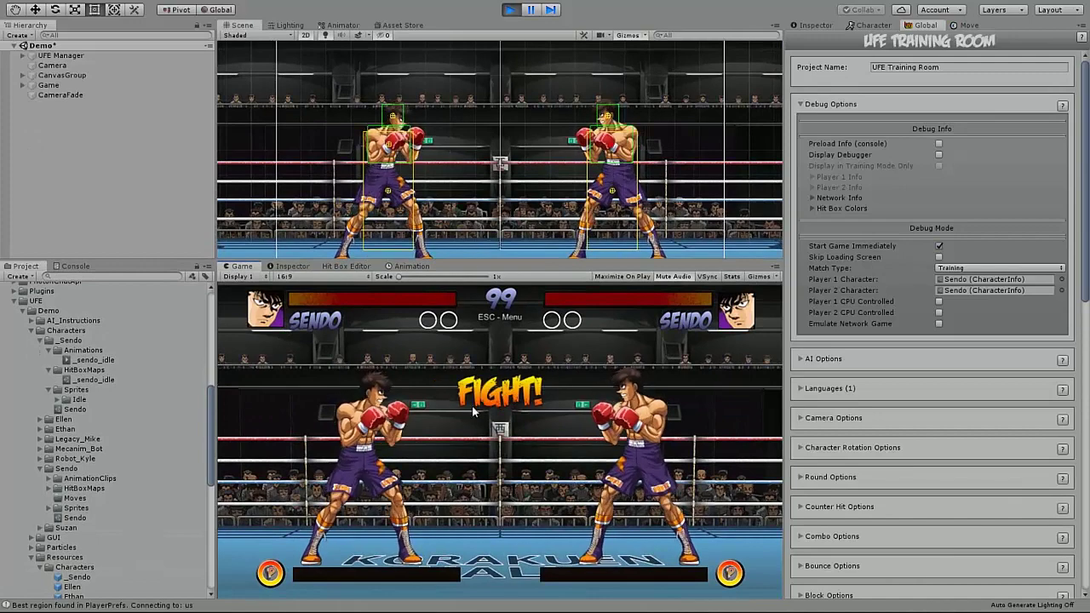